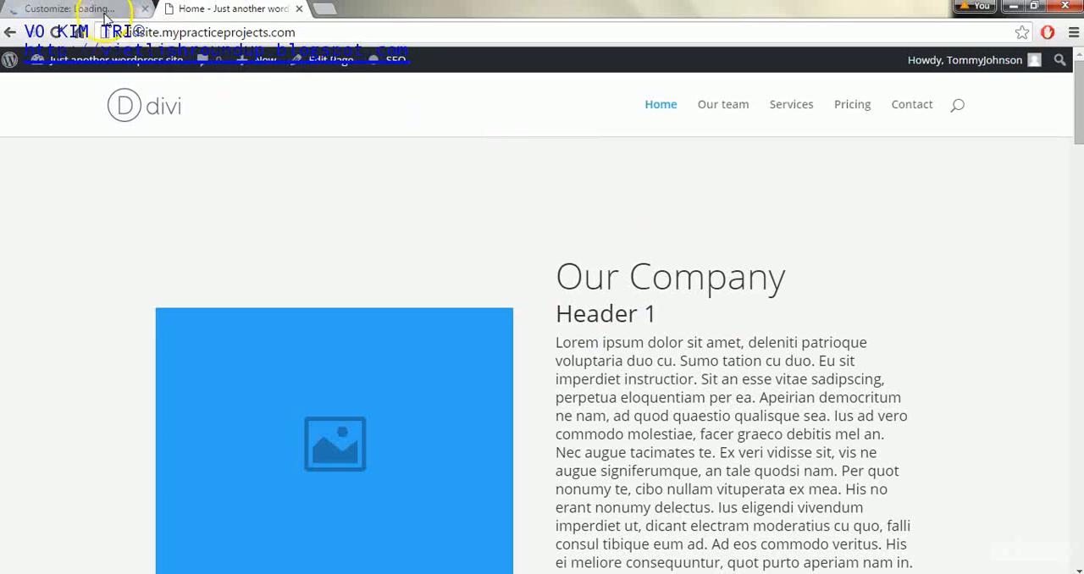
click(102, 11)
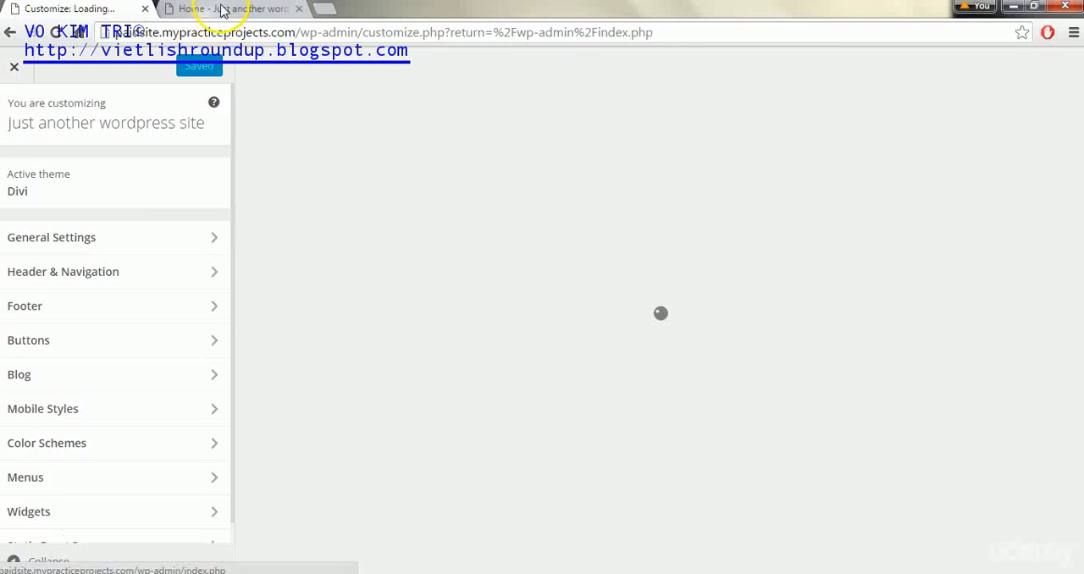
click(222, 9)
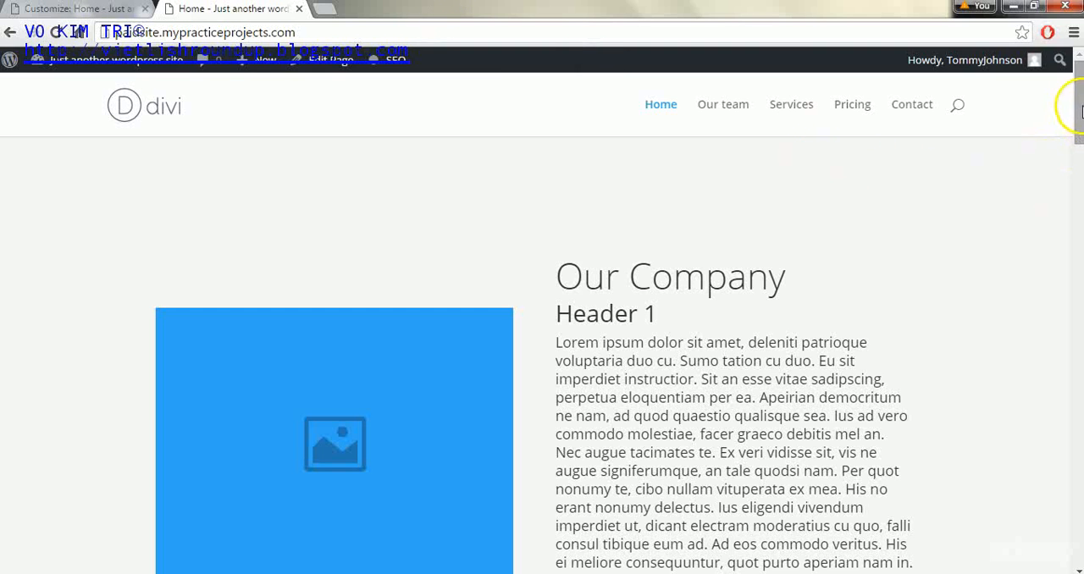
drag(1075, 104, 1065, 127)
click(66, 13)
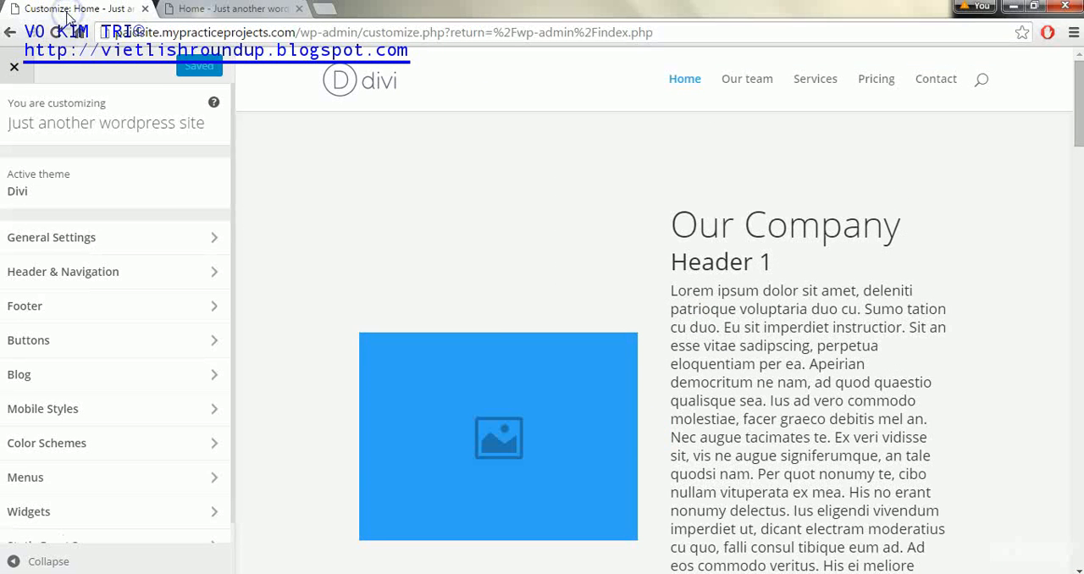
Clear the site's tagline in the Site Identity section of the General Settings
click(181, 246)
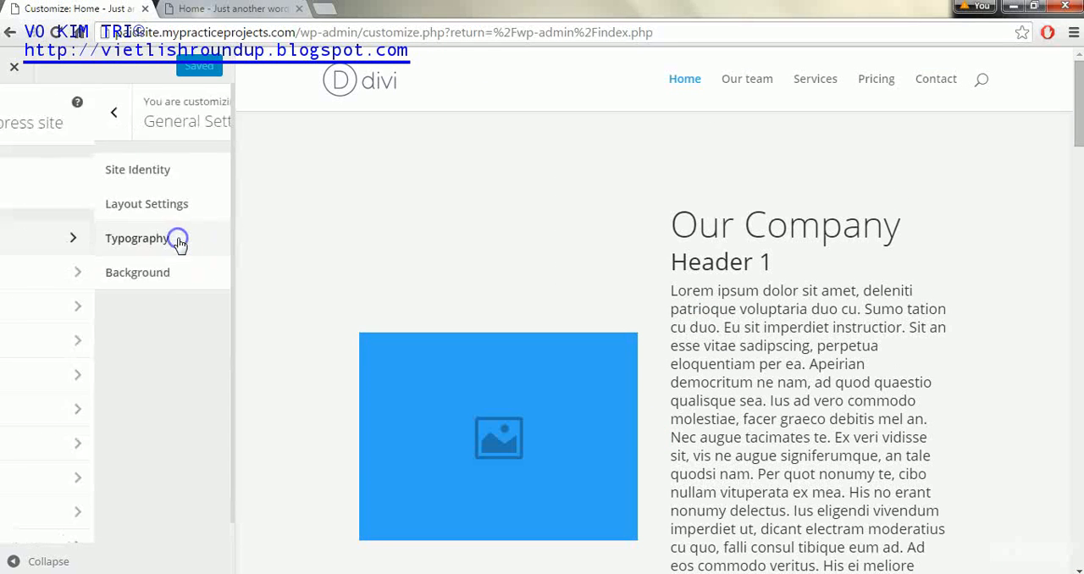
click(186, 169)
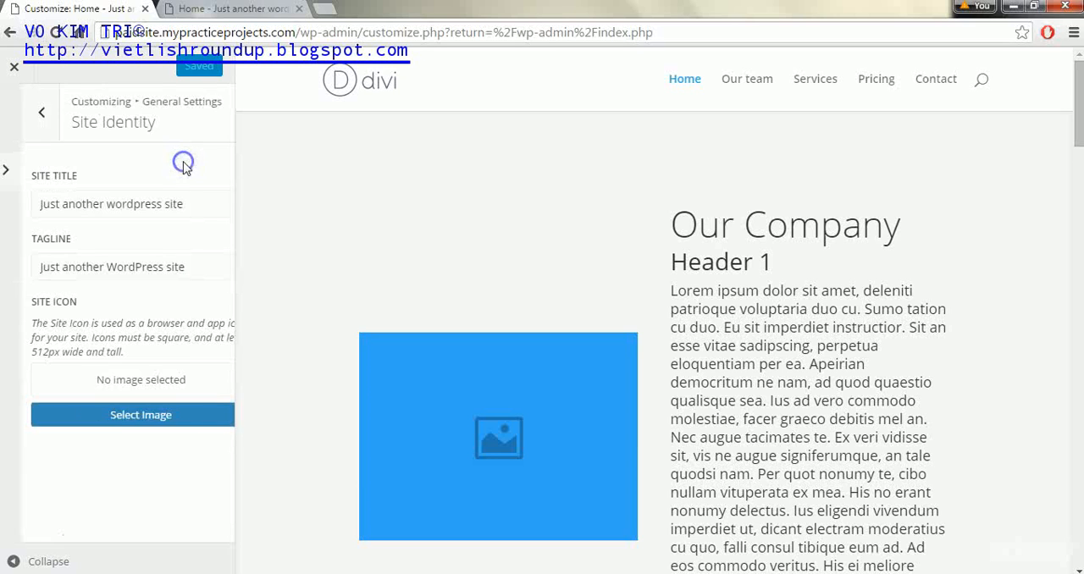
drag(184, 266, 13, 267)
key(BackSpace)
Set the site title to "Learn more about our business" and publish the site identity changes
click(151, 203)
key(ctrl+a)
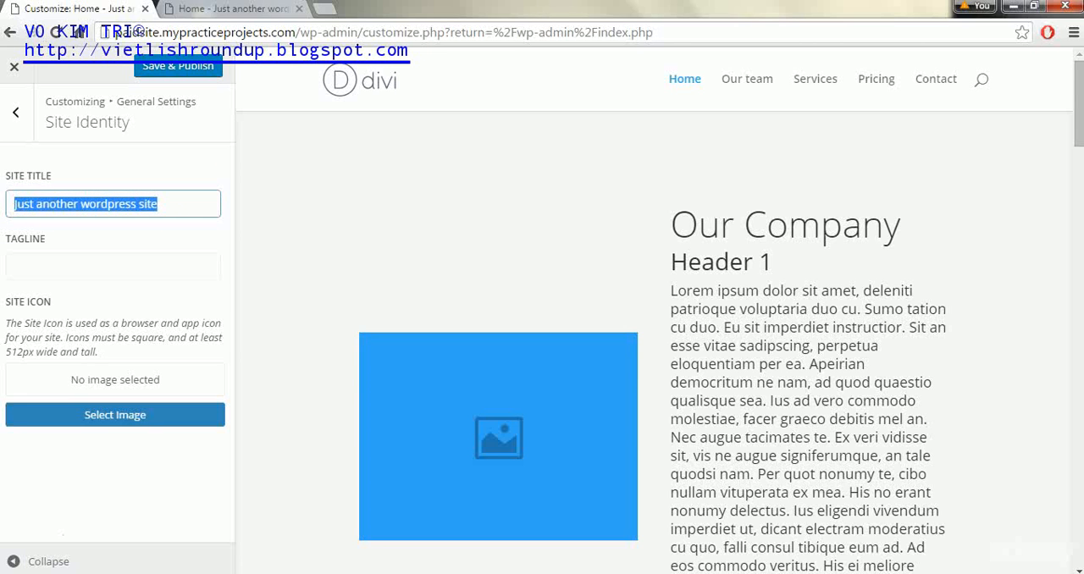
text(Learn more about our business)
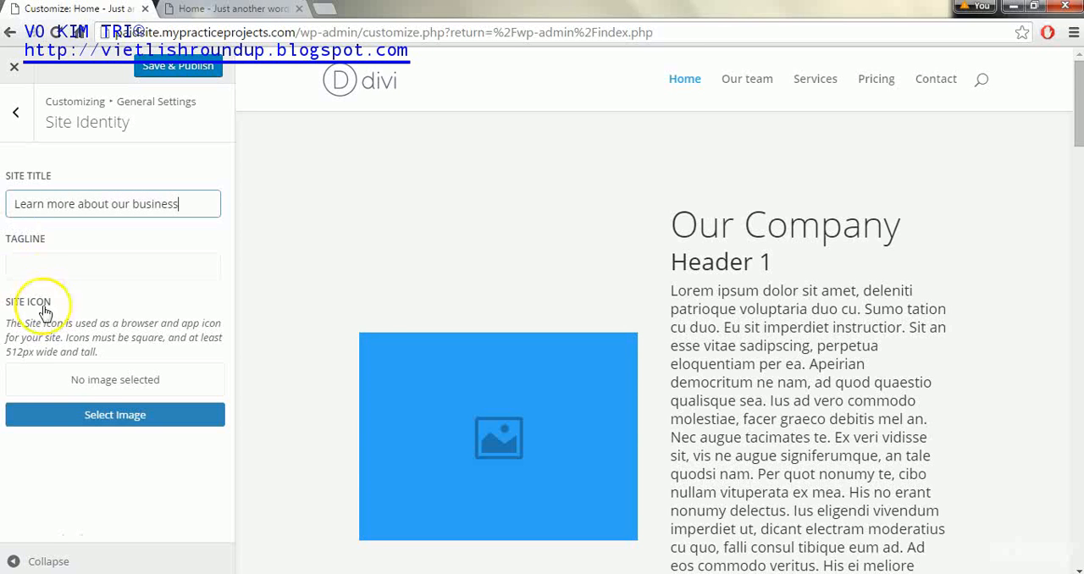
click(68, 415)
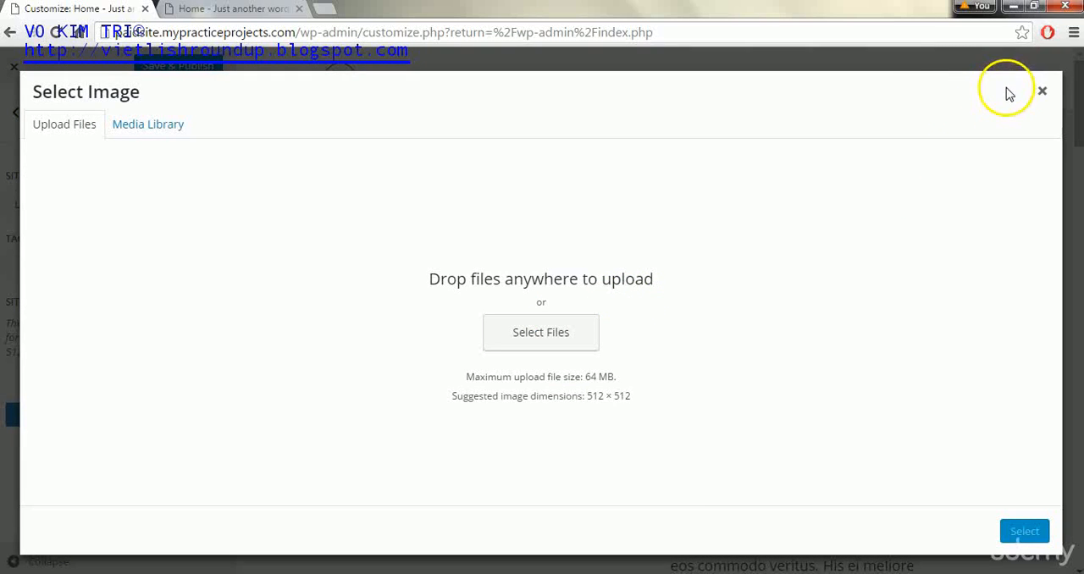
click(1042, 91)
click(148, 67)
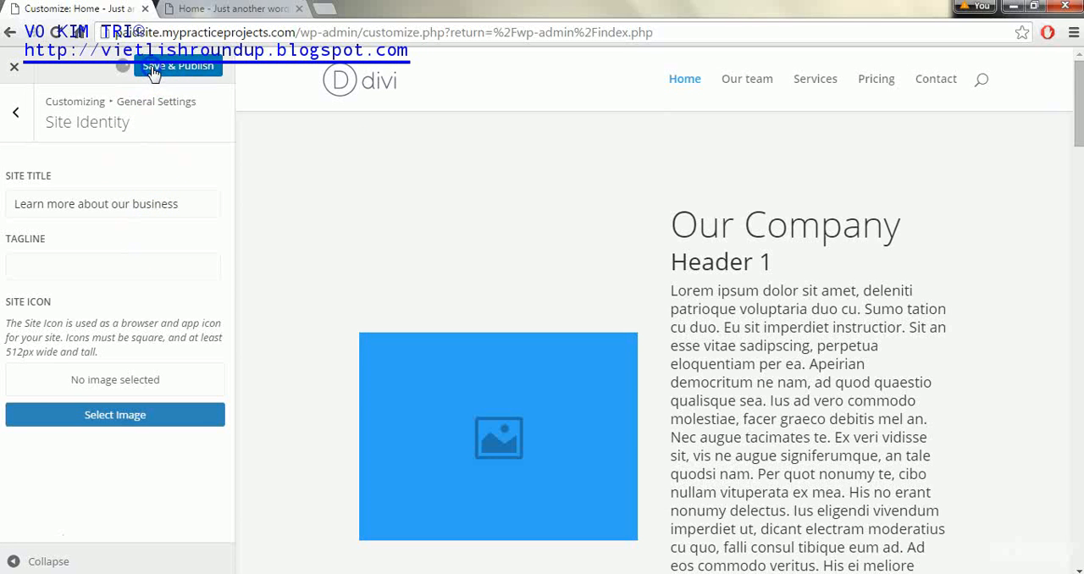
Try the boxed layout and custom sidebar width options in Layout Settings, switching each one back off
click(11, 116)
click(176, 211)
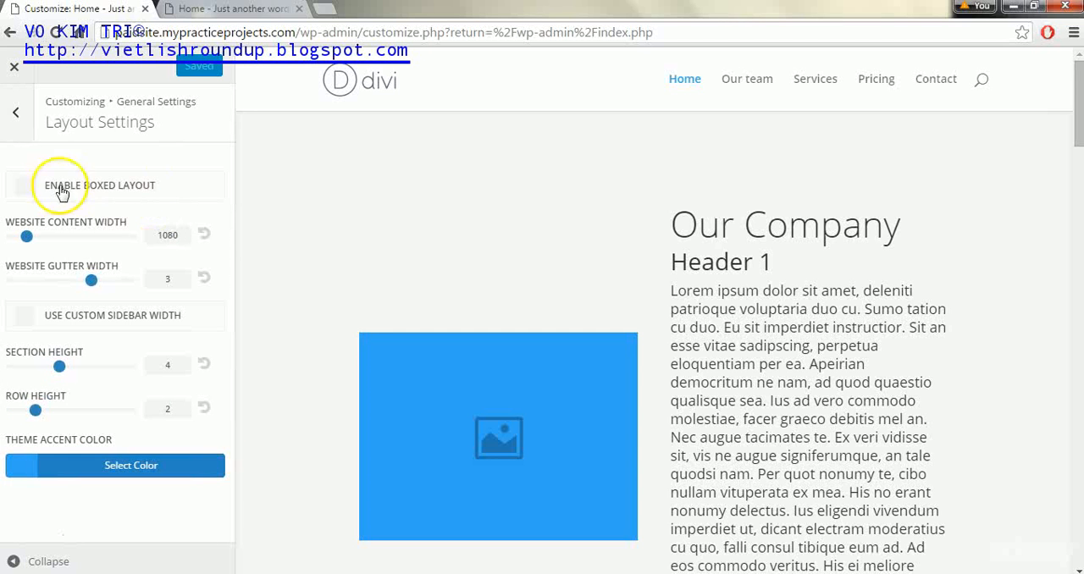
click(22, 188)
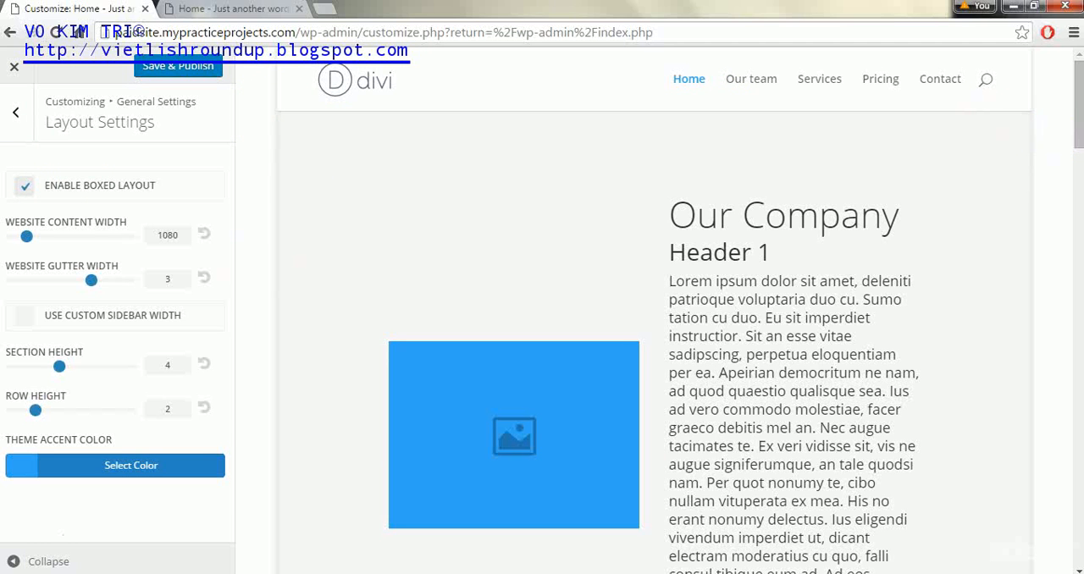
click(23, 188)
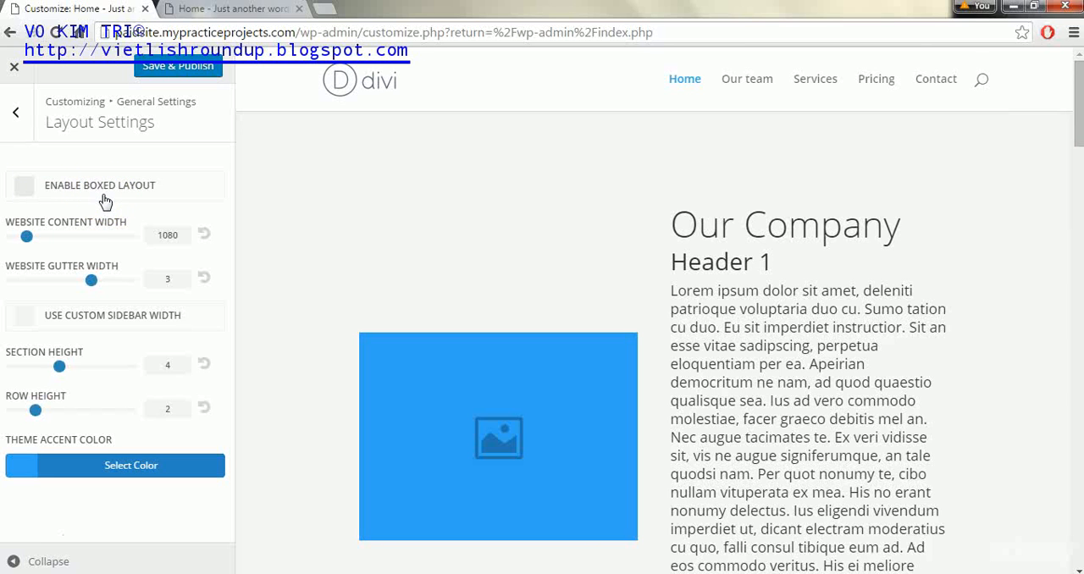
click(22, 326)
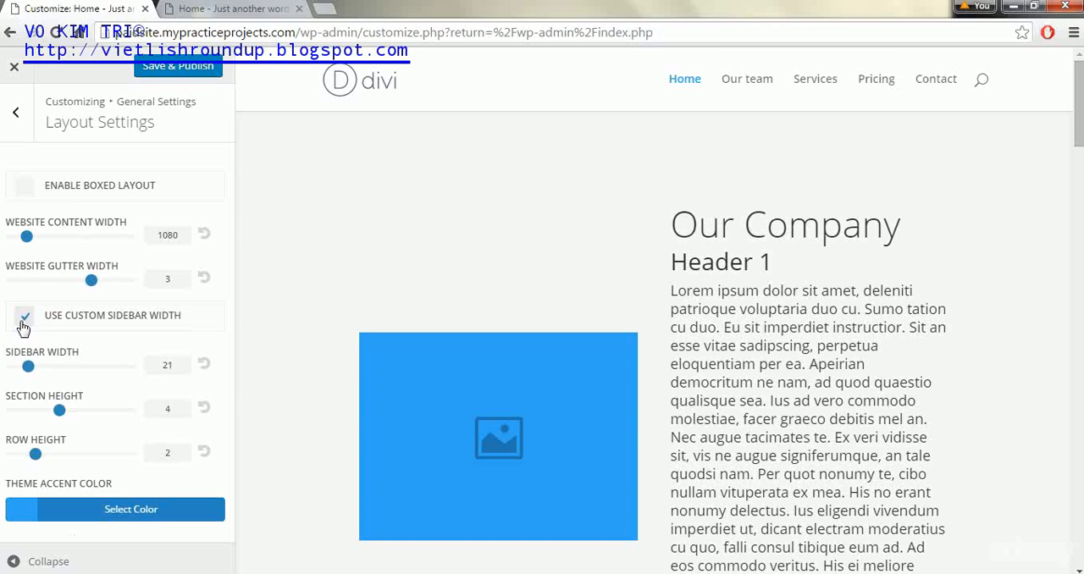
click(23, 326)
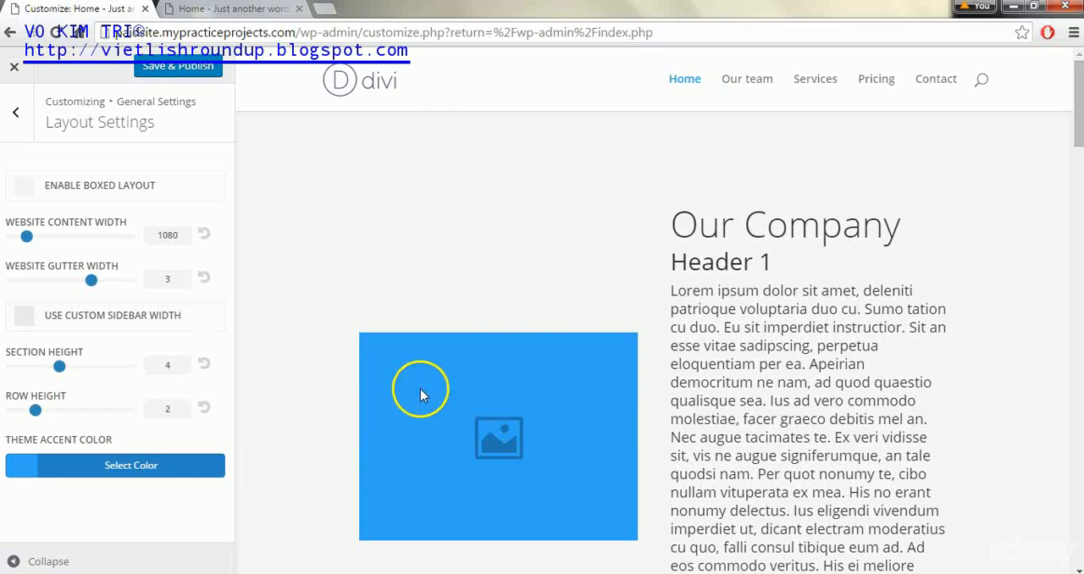
Set the theme accent color to teal #1b918d and publish the change
drag(1077, 136, 1065, 181)
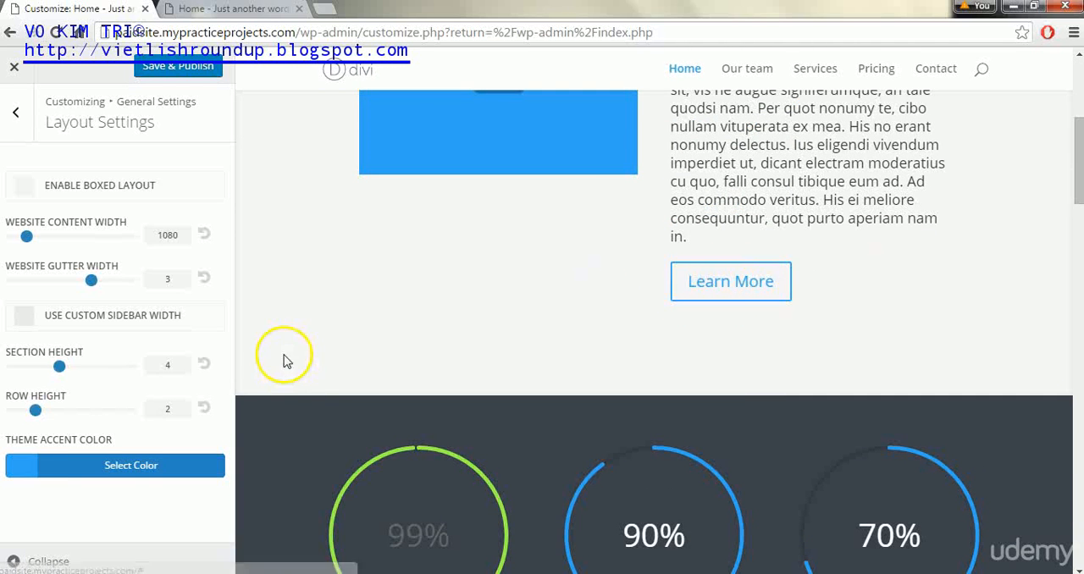
click(1077, 108)
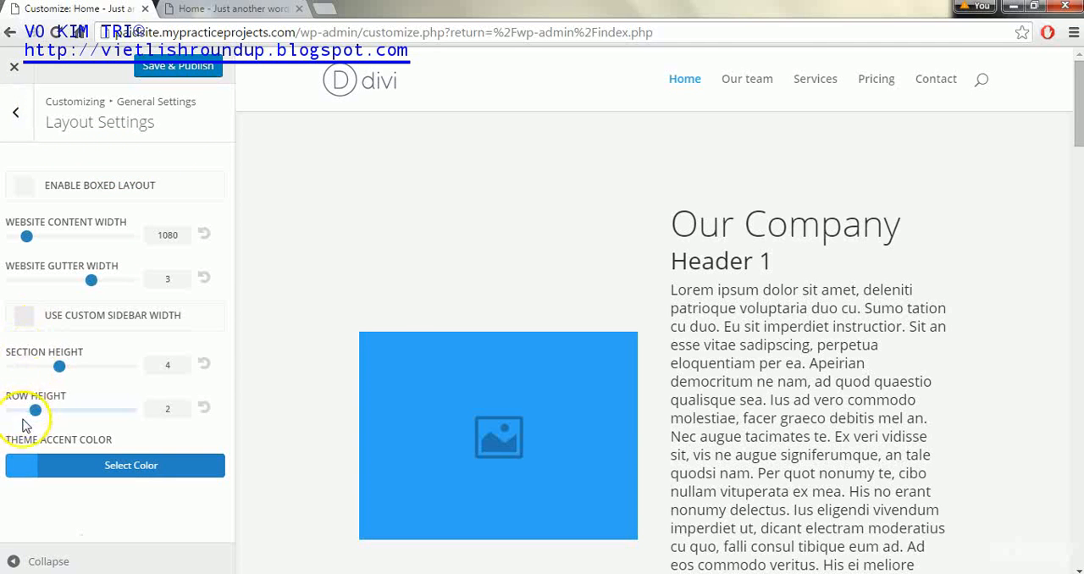
click(25, 471)
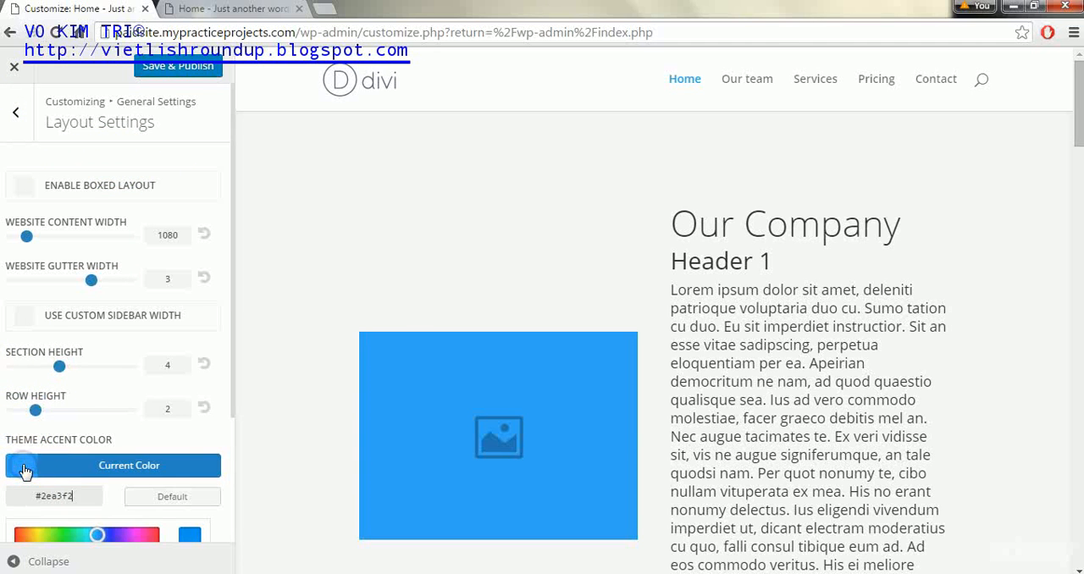
drag(232, 277, 234, 416)
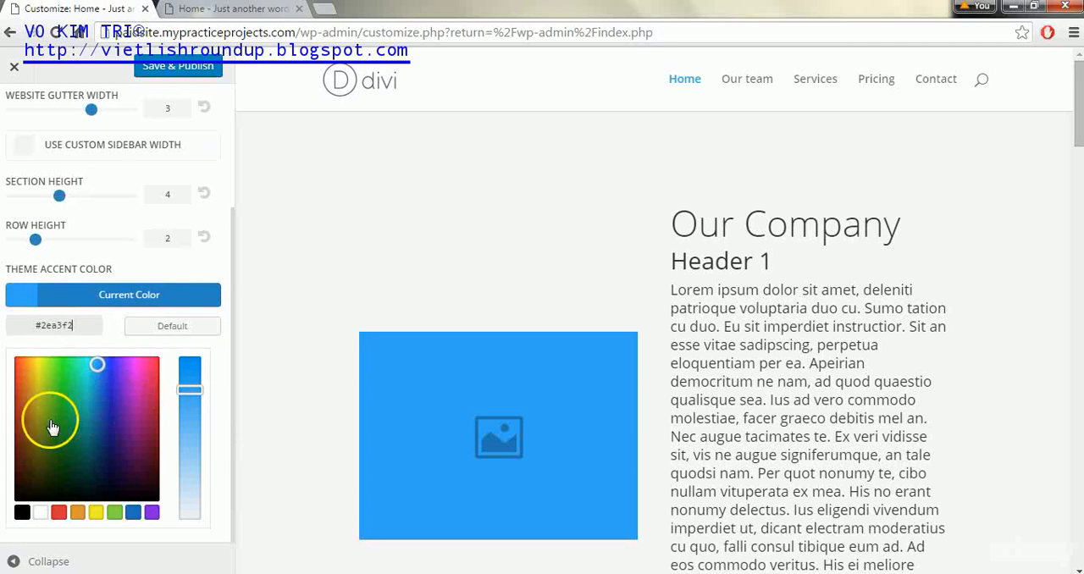
click(85, 419)
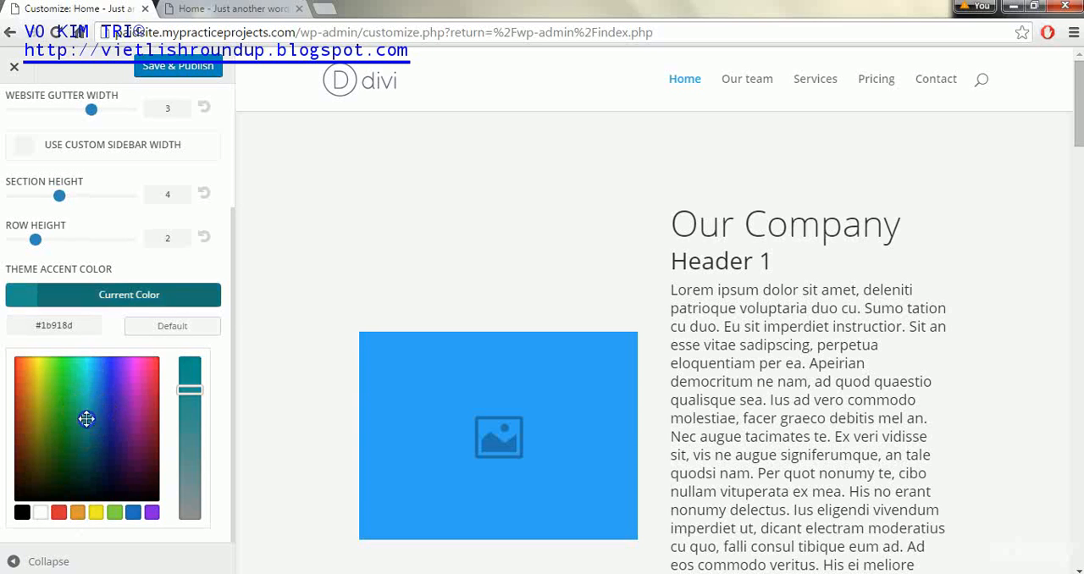
click(174, 66)
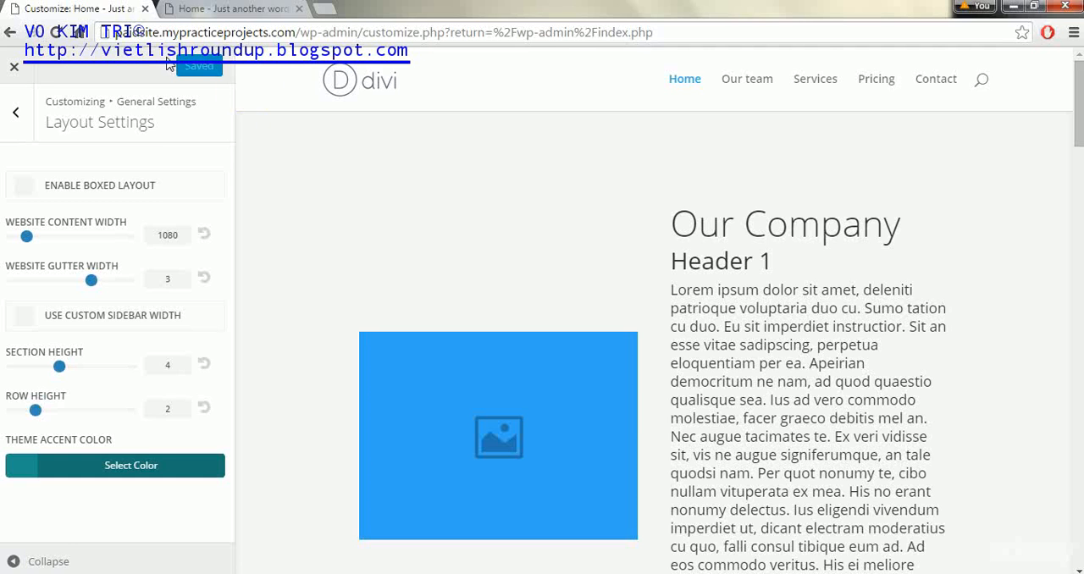
Reload the live home page and examine where the accent color is applied down the page
click(246, 9)
key(F5)
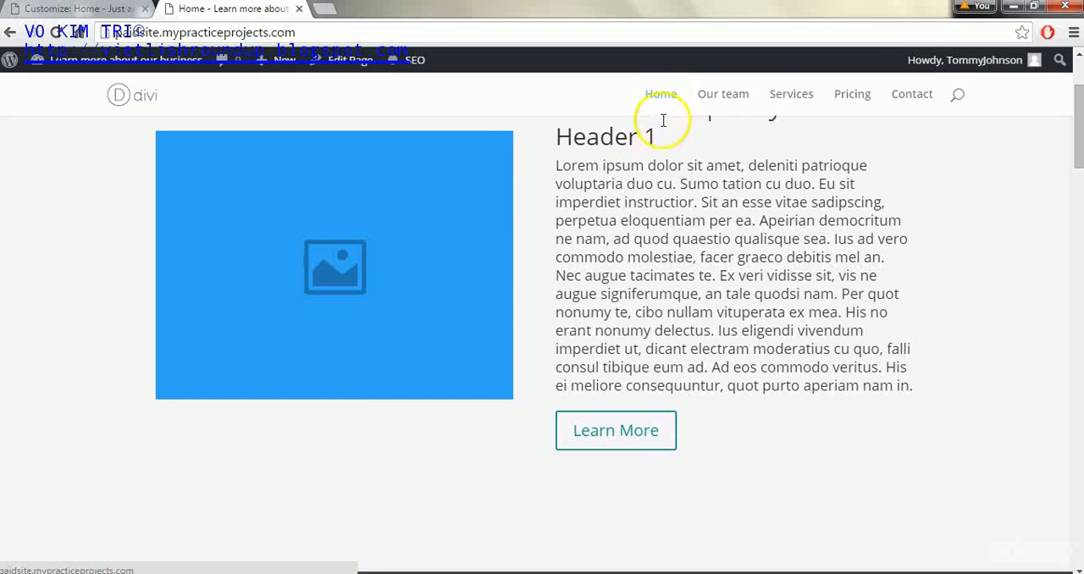
drag(1074, 144, 1076, 261)
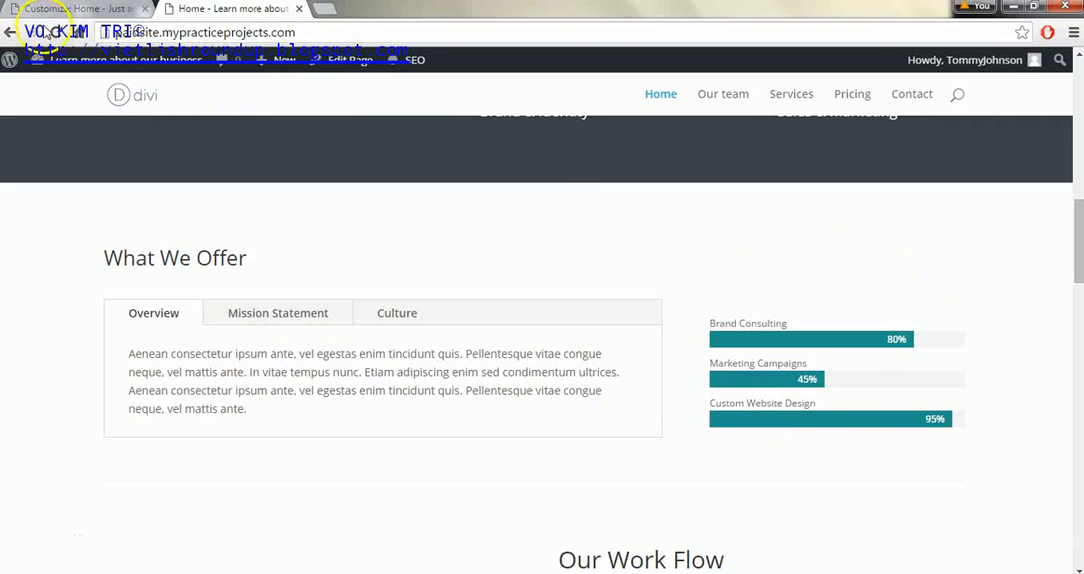
Reset the theme accent color to its default in the customizer's Layout Settings and publish
click(47, 12)
click(43, 466)
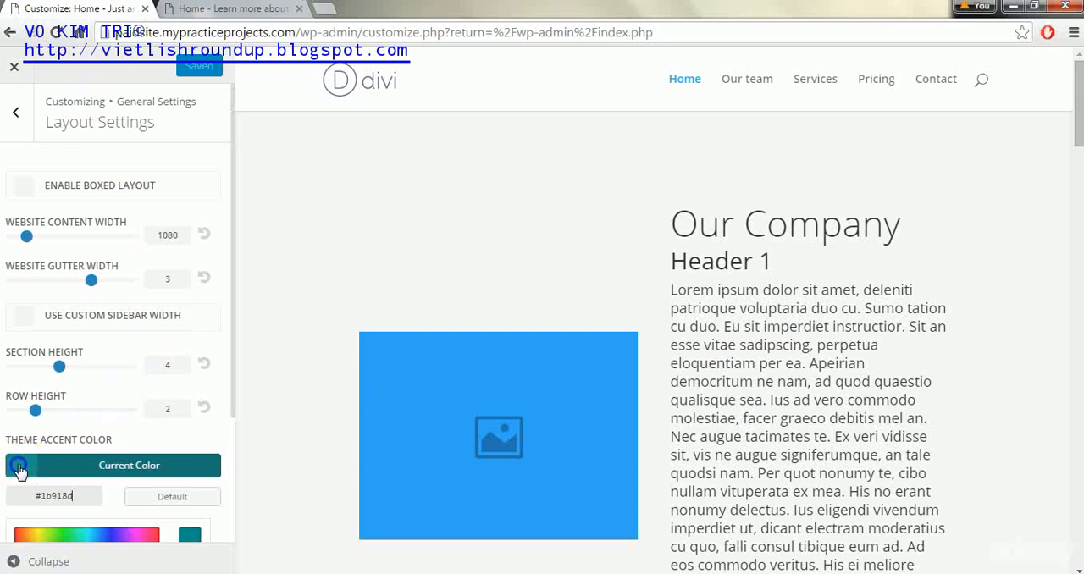
click(165, 496)
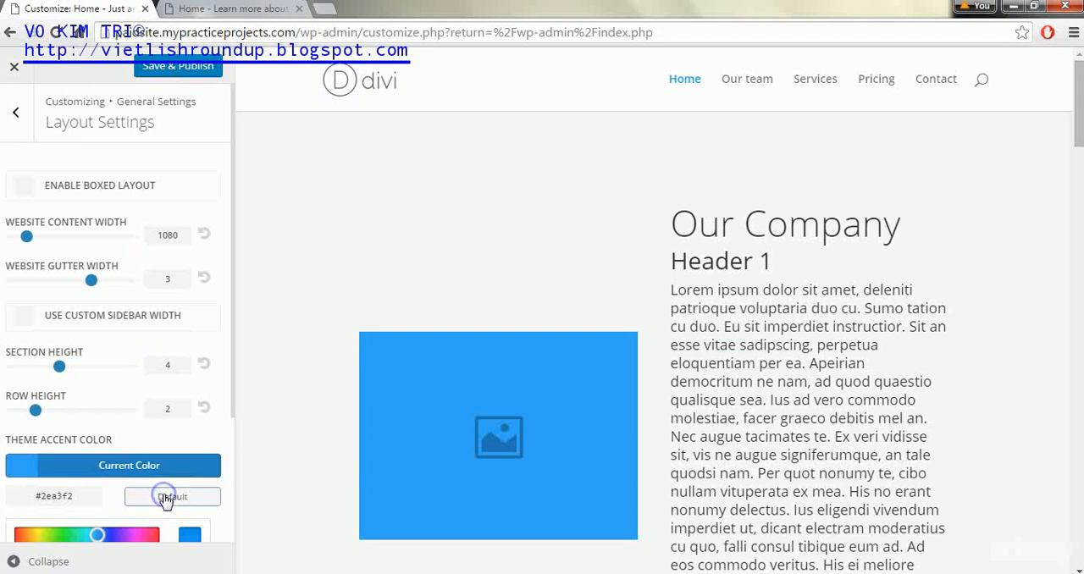
click(143, 75)
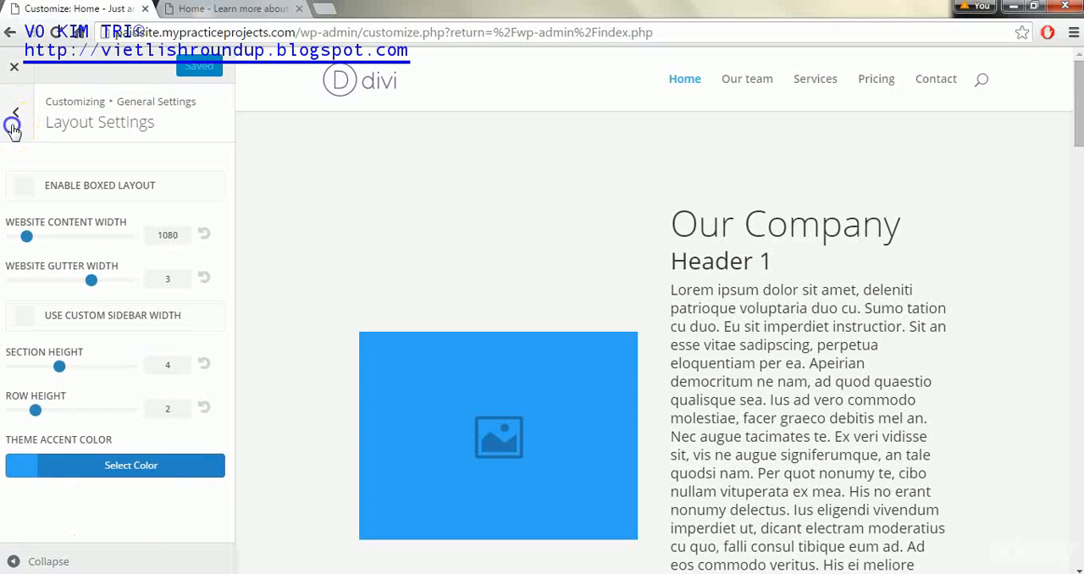
Try several body text sizes in the general Typography settings and set the size to 17
click(13, 125)
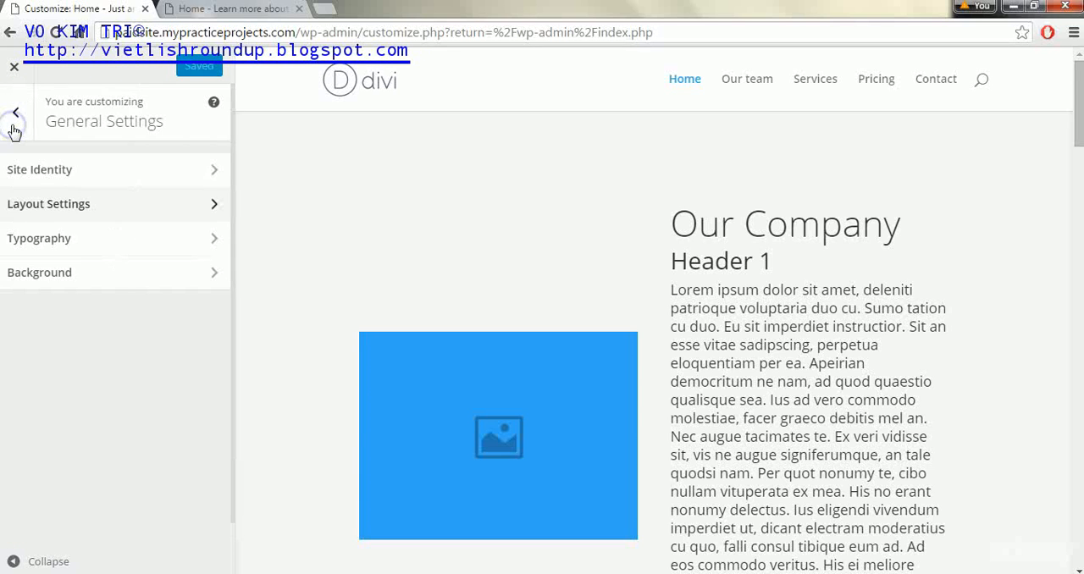
click(211, 240)
click(34, 190)
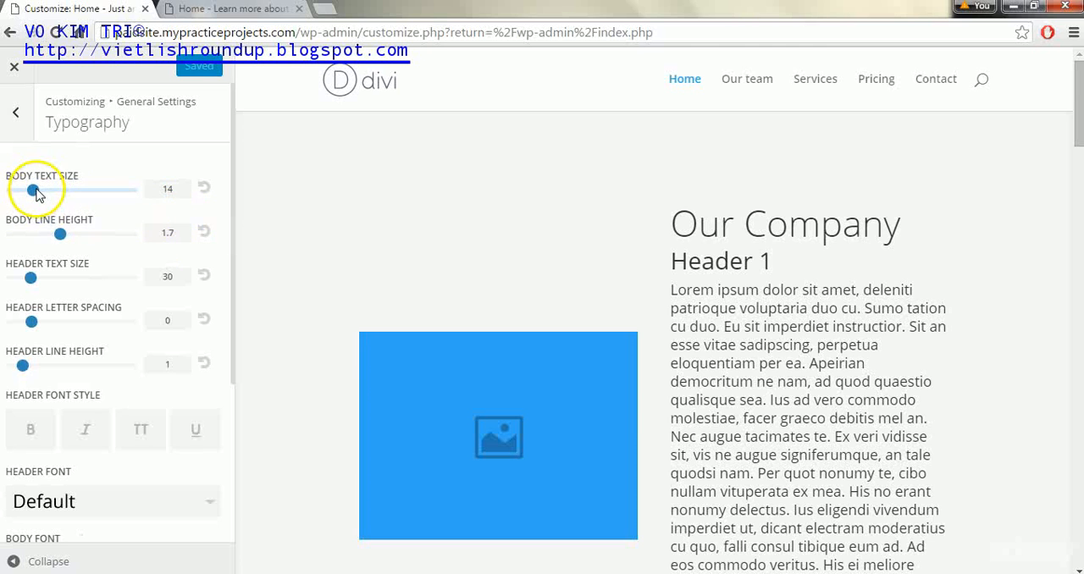
drag(669, 292, 810, 418)
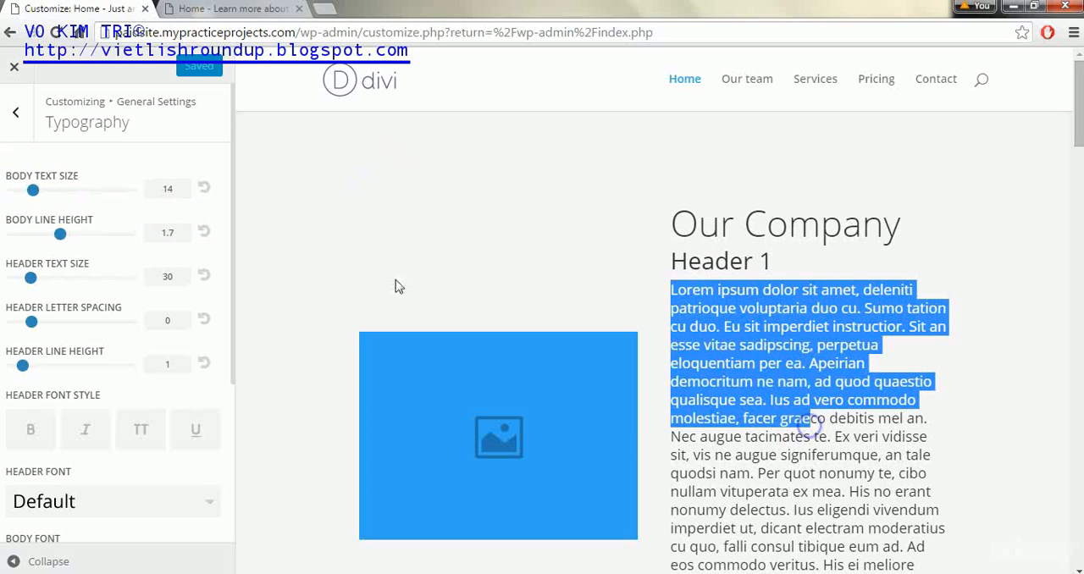
click(56, 191)
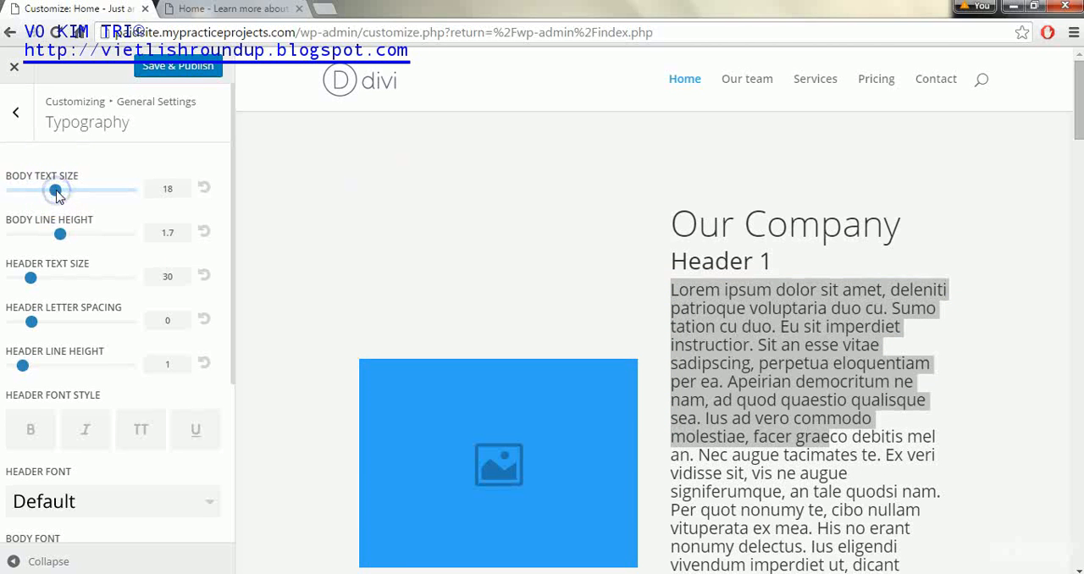
drag(49, 192, 40, 192)
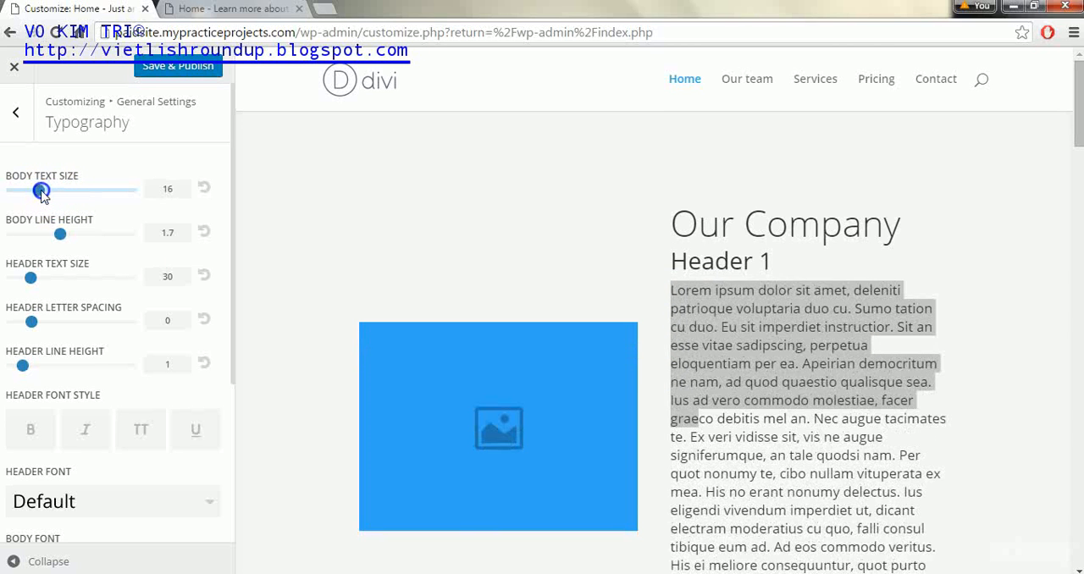
click(173, 192)
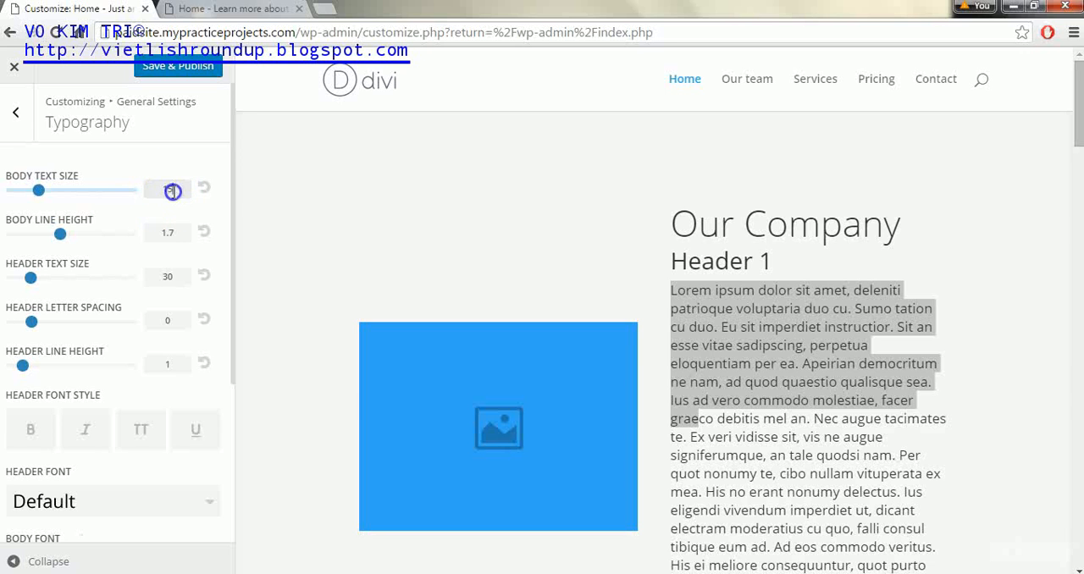
key(Up)
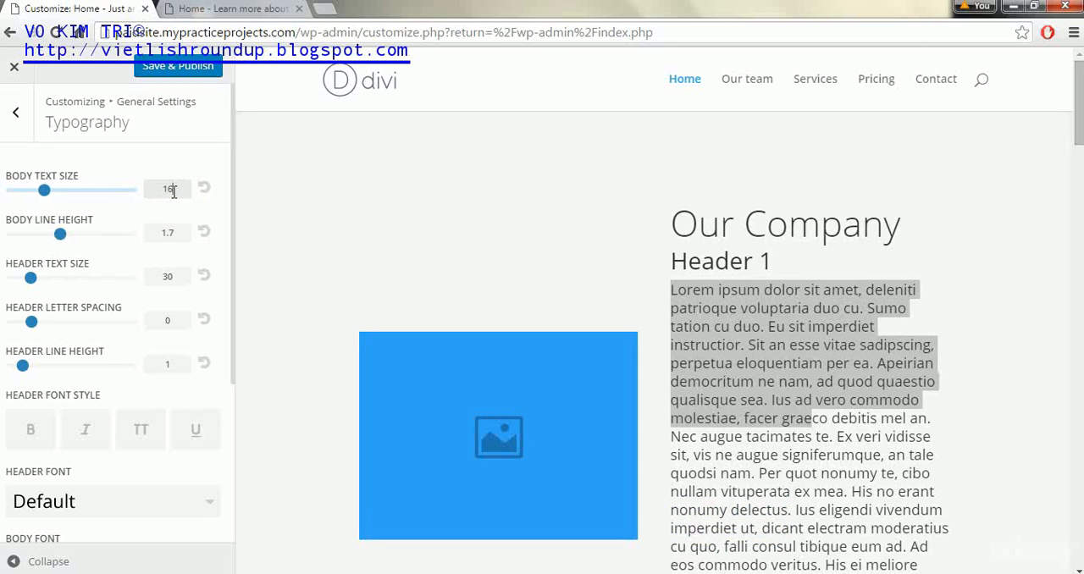
click(405, 248)
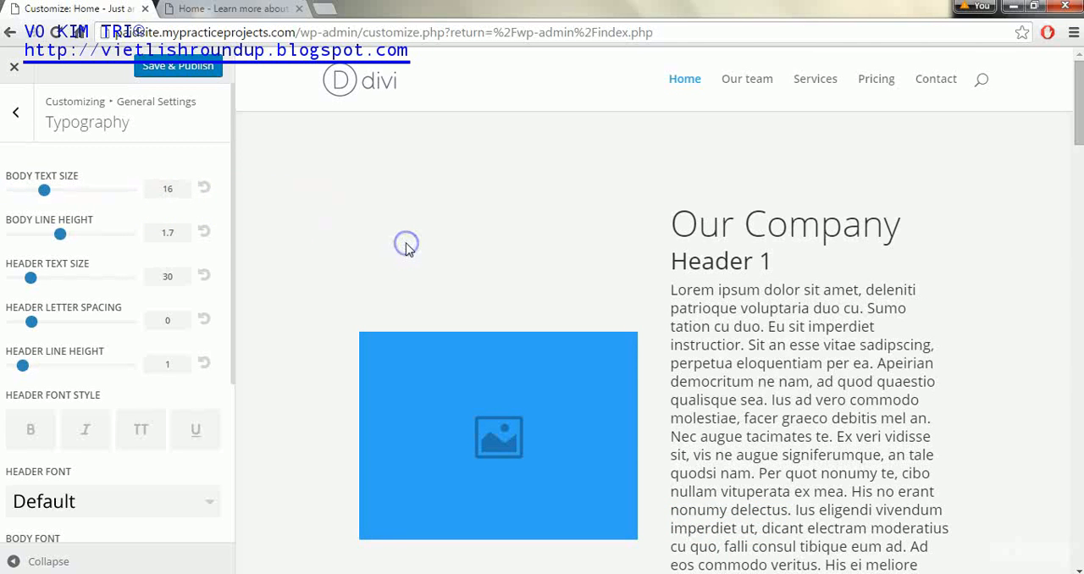
click(182, 187)
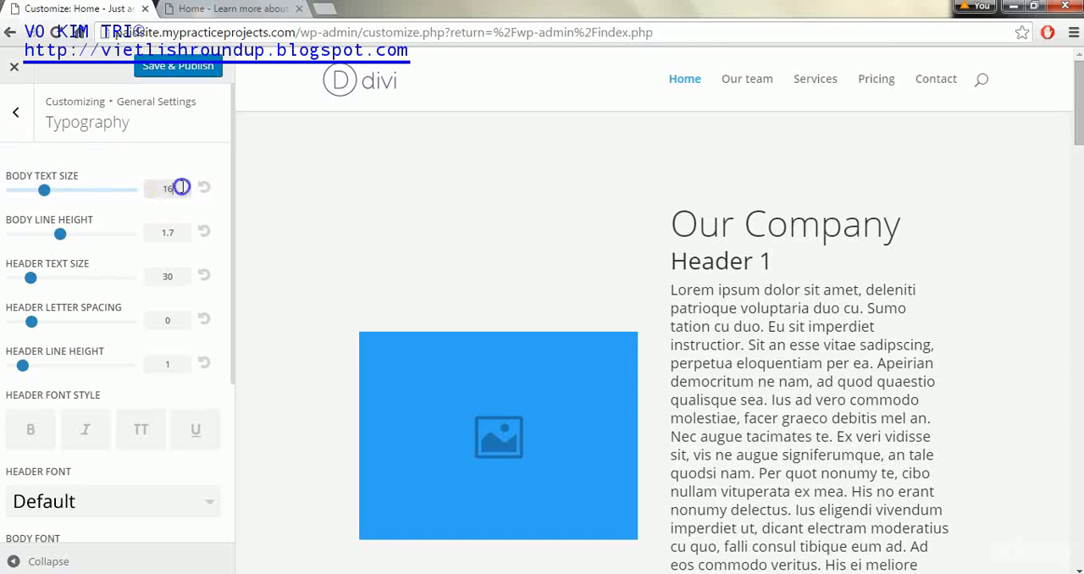
key(Up)
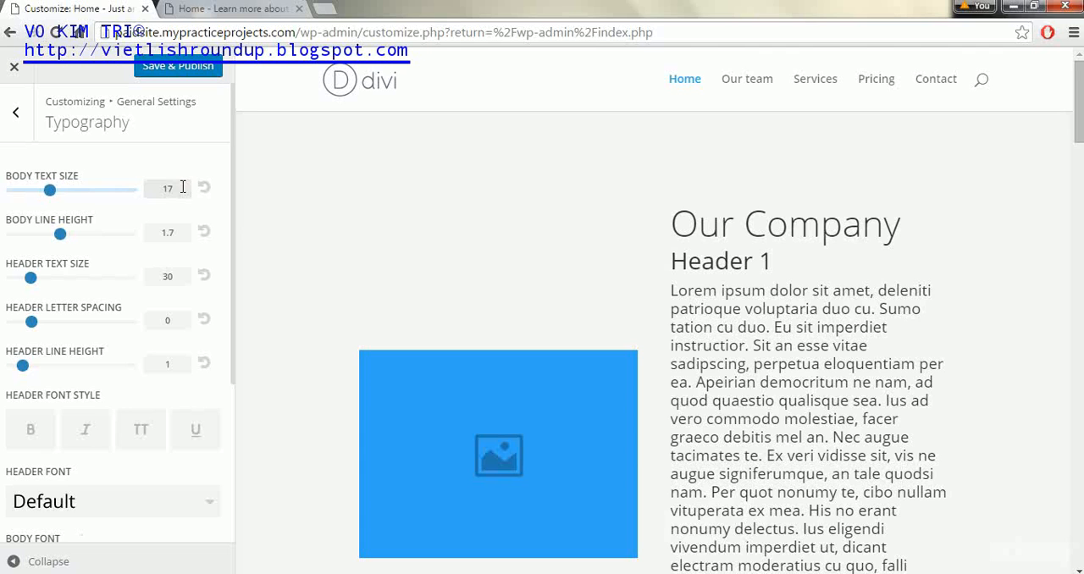
Try the body line height at 1.7 and set the header text size to 29 in the Typography settings
click(55, 235)
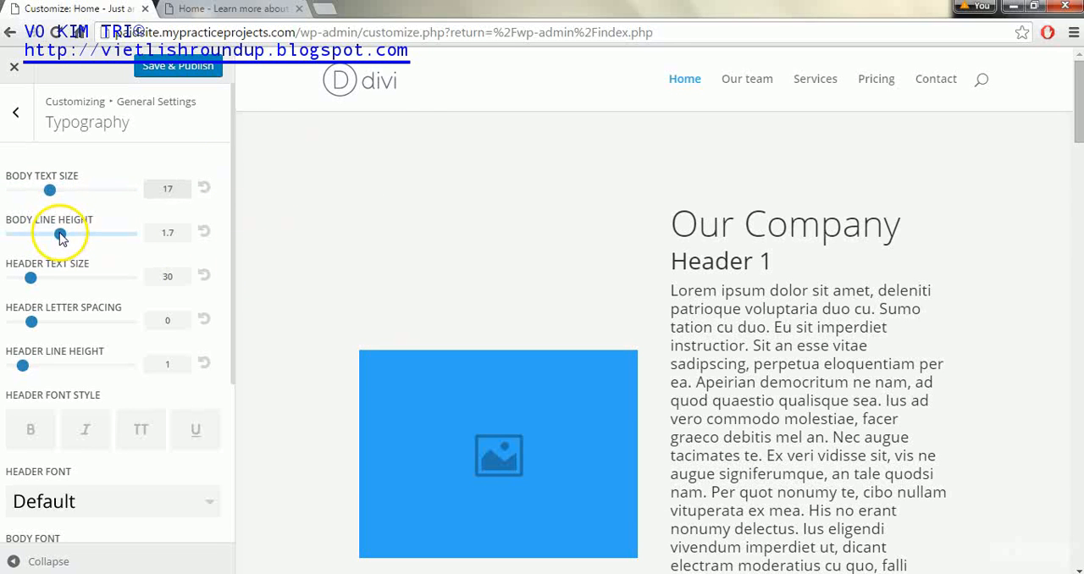
mouse_move(74, 236)
mouse_down()
mouse_move(86, 237)
mouse_move(33, 237)
mouse_move(59, 237)
mouse_up()
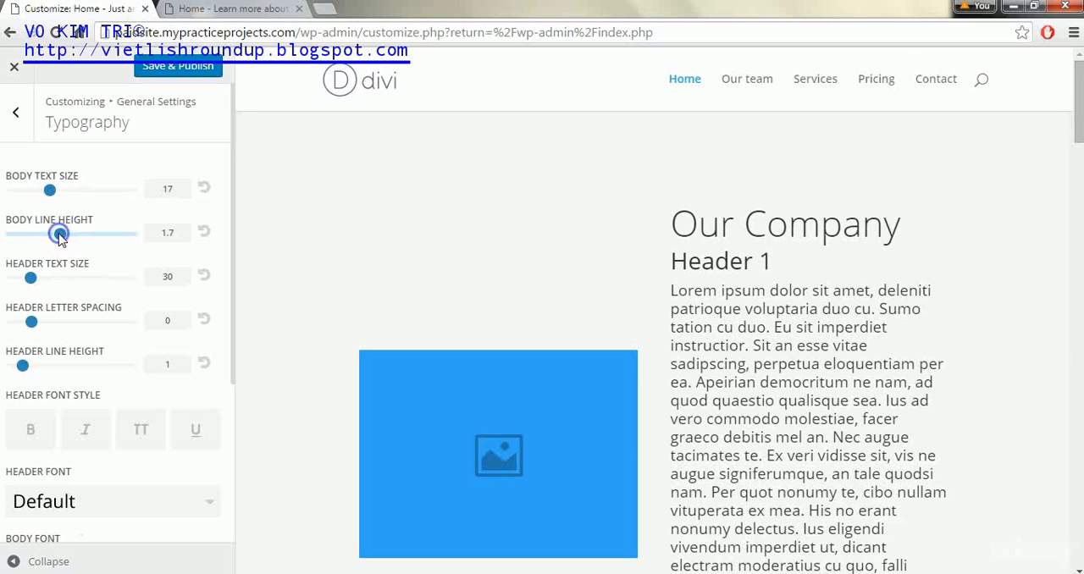
click(30, 279)
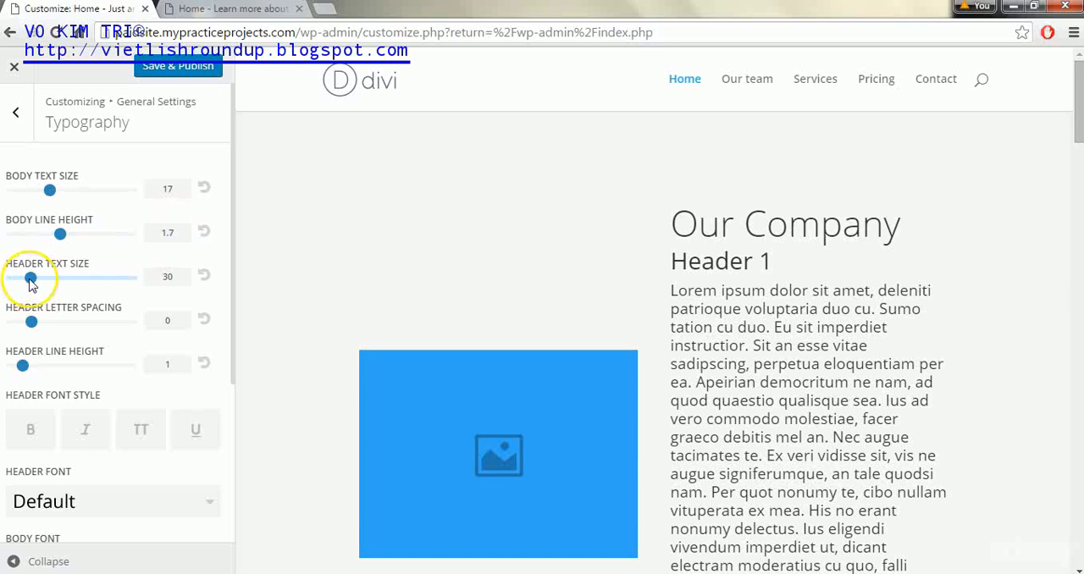
mouse_move(33, 282)
mouse_down()
mouse_move(74, 284)
mouse_move(37, 284)
mouse_up()
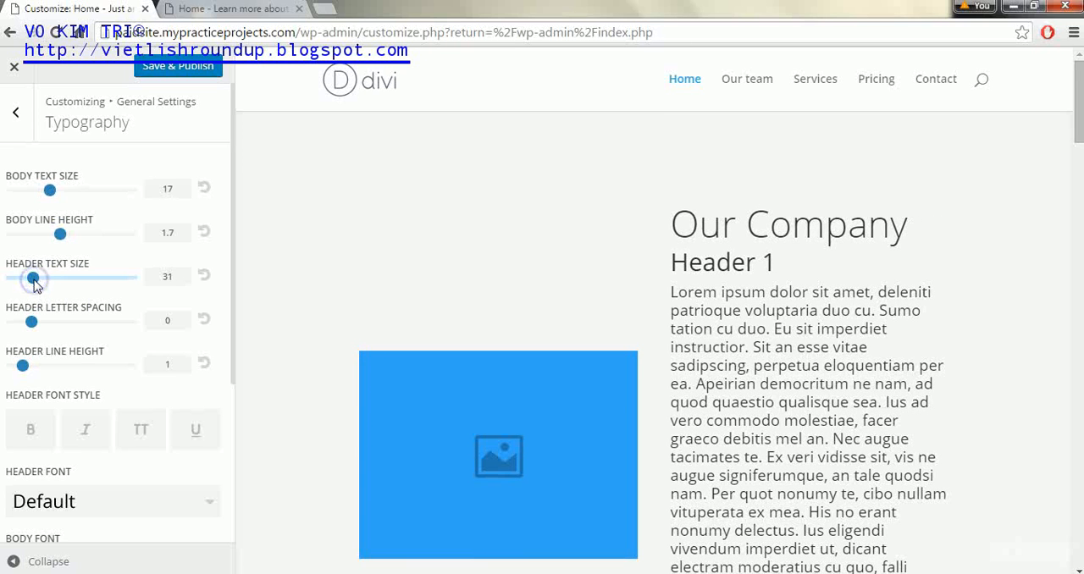
drag(30, 282, 27, 280)
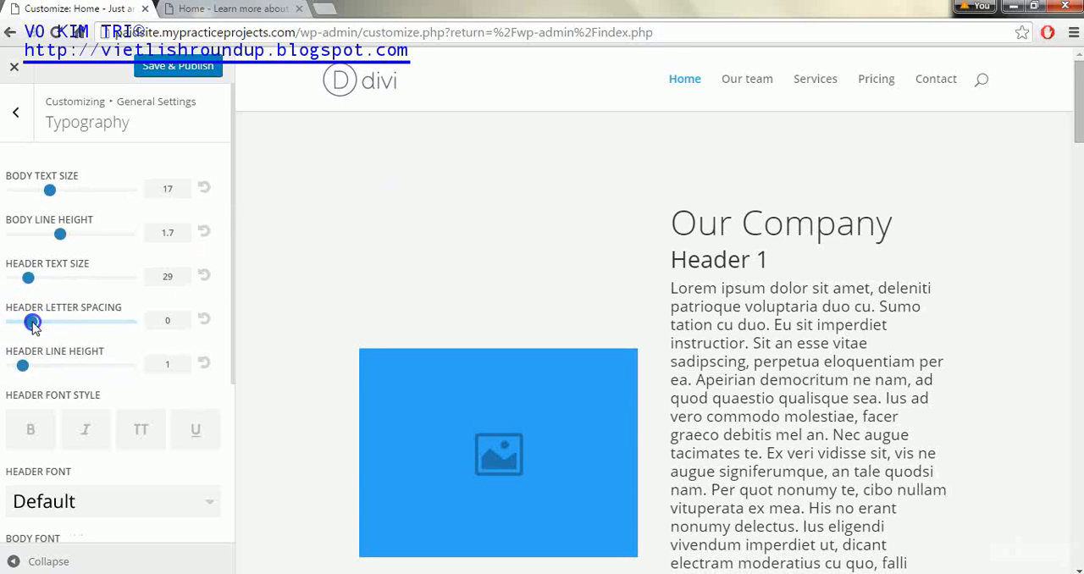
Test the header letter spacing and header line height controls, and make the header font style bold
mouse_move(38, 323)
mouse_down()
mouse_move(142, 327)
mouse_move(29, 321)
mouse_up()
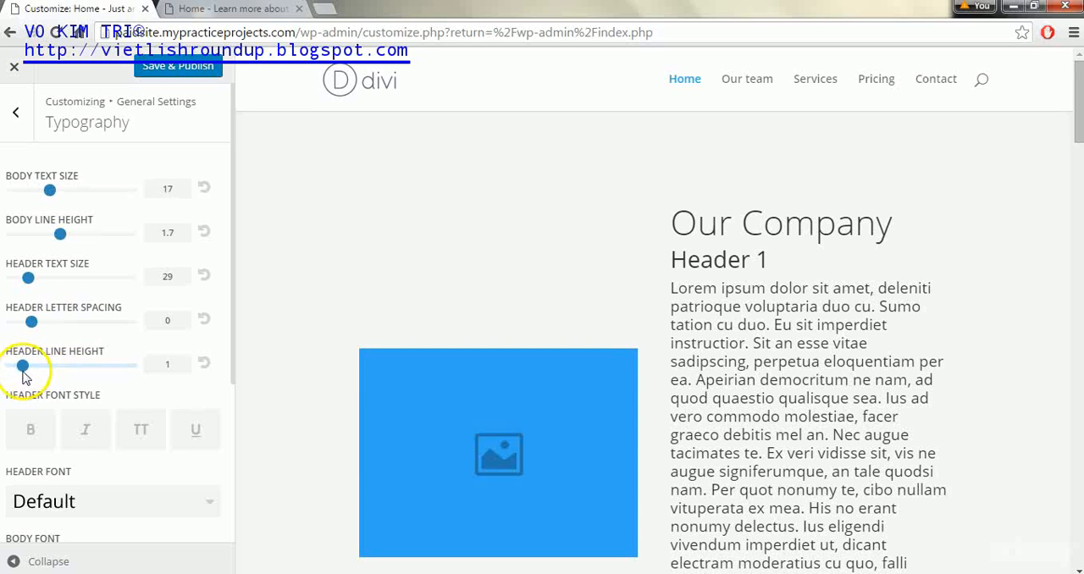
mouse_move(23, 371)
mouse_down()
mouse_move(57, 364)
mouse_move(24, 366)
mouse_up()
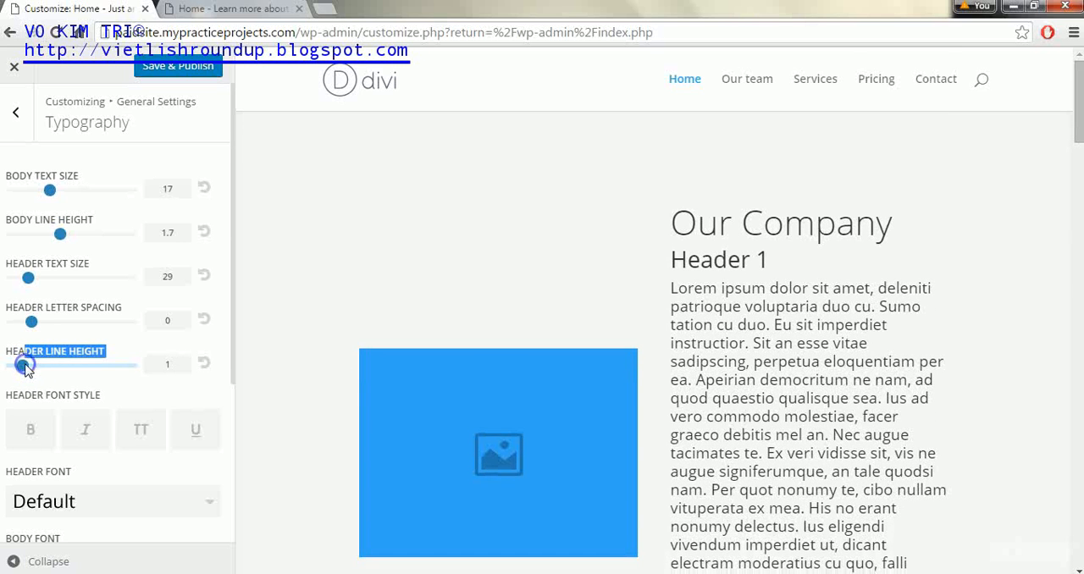
click(30, 430)
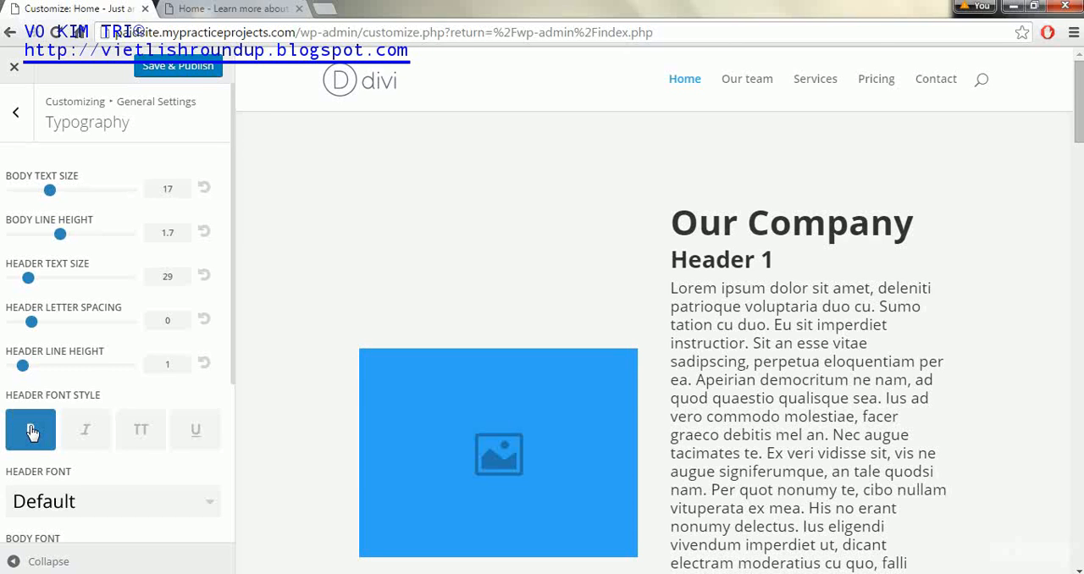
Try Arvo as the header font and set the header font to Bitter
drag(234, 211, 235, 375)
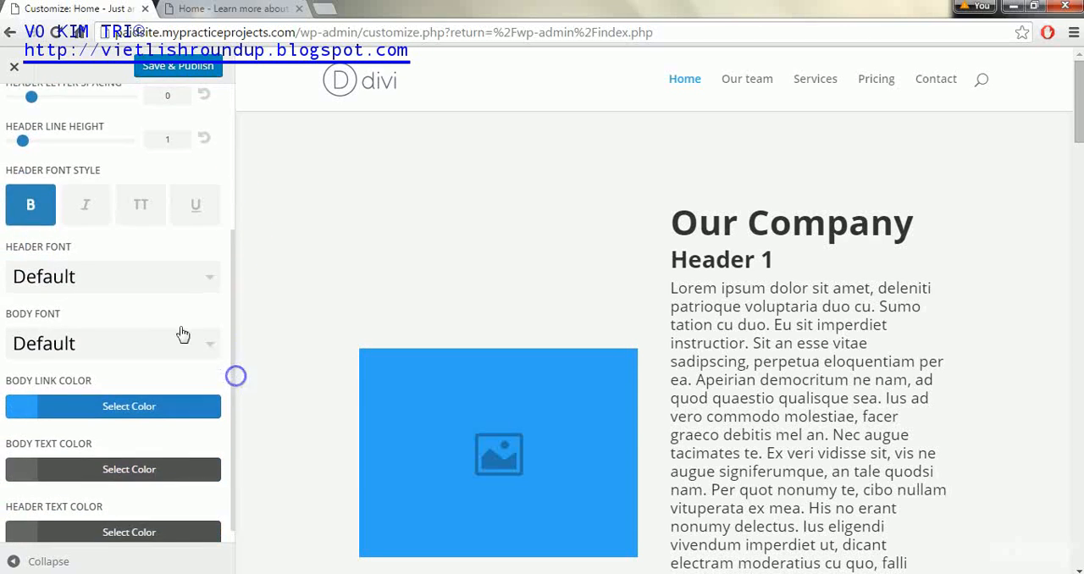
click(194, 280)
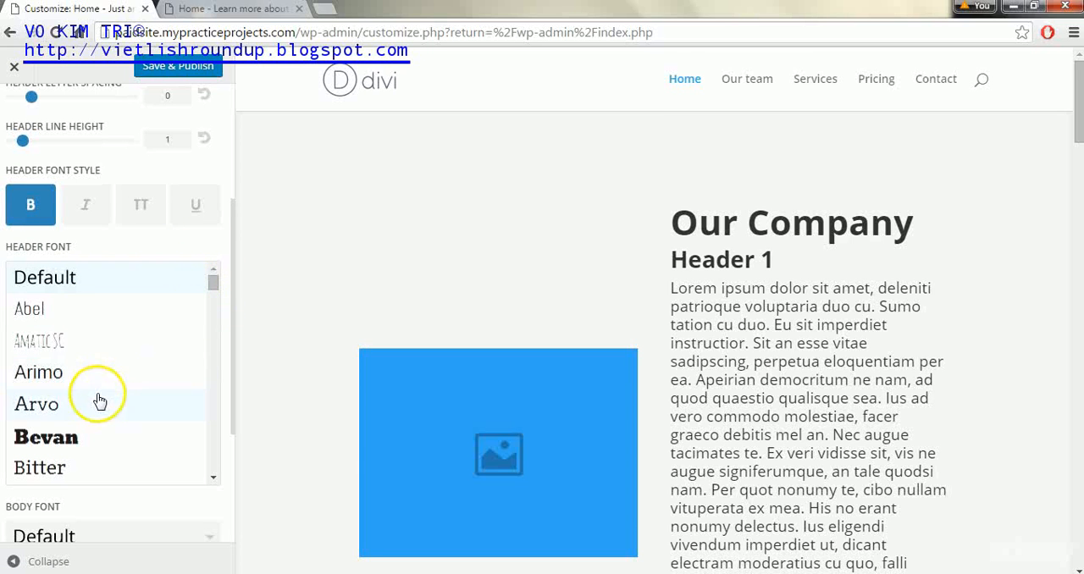
click(98, 404)
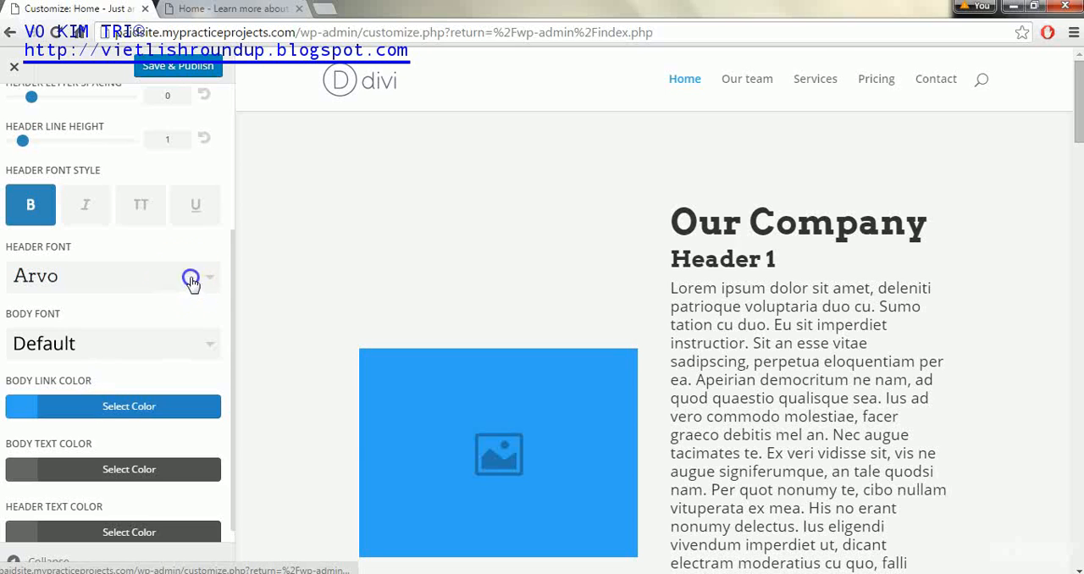
click(192, 281)
mouse_move(217, 292)
mouse_down()
mouse_move(214, 314)
mouse_move(215, 295)
mouse_up()
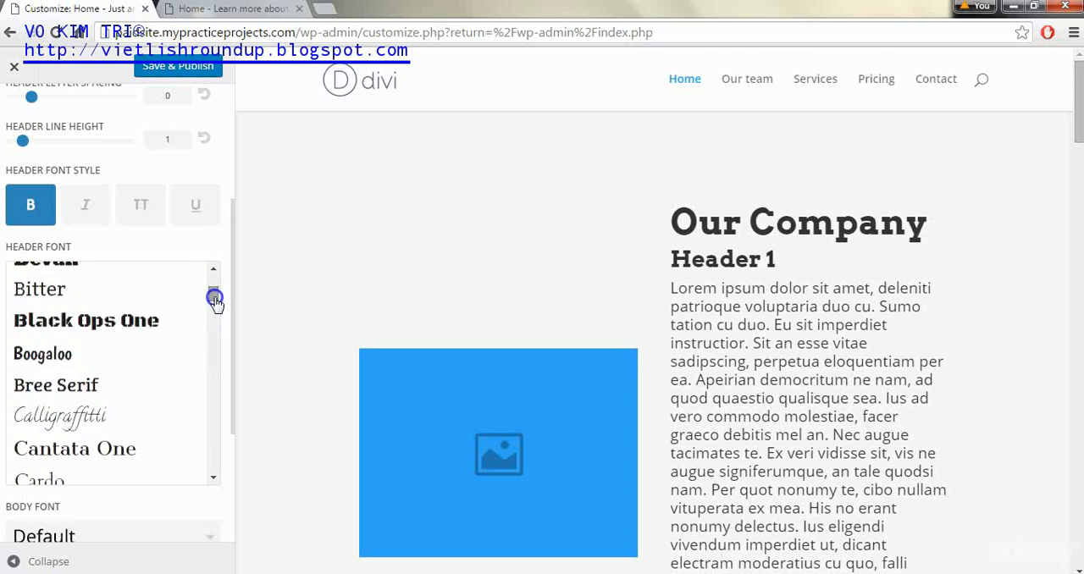
click(179, 295)
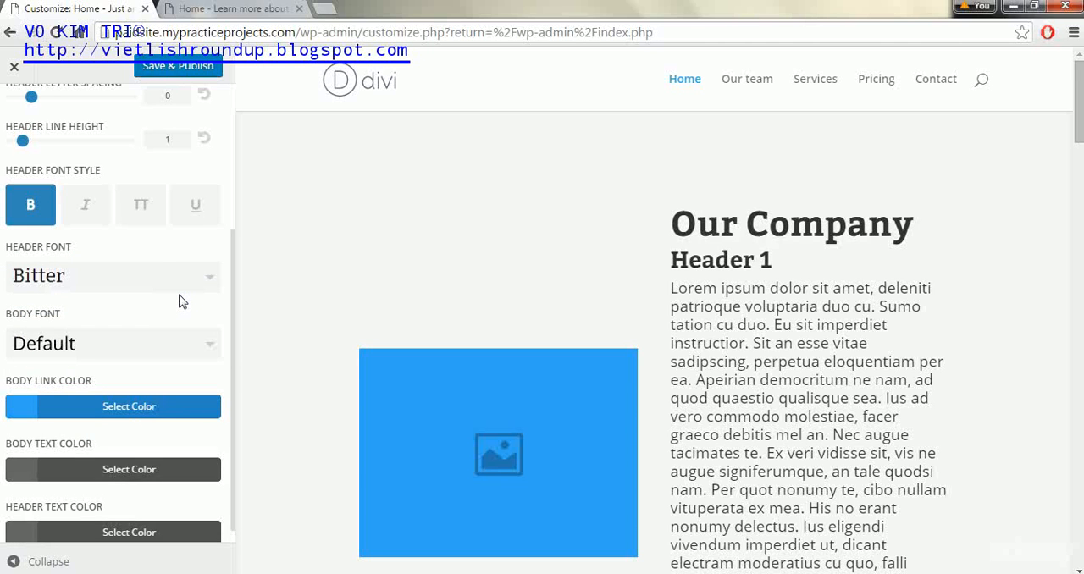
Set the body font to Lato
click(212, 344)
drag(213, 345, 213, 423)
click(114, 498)
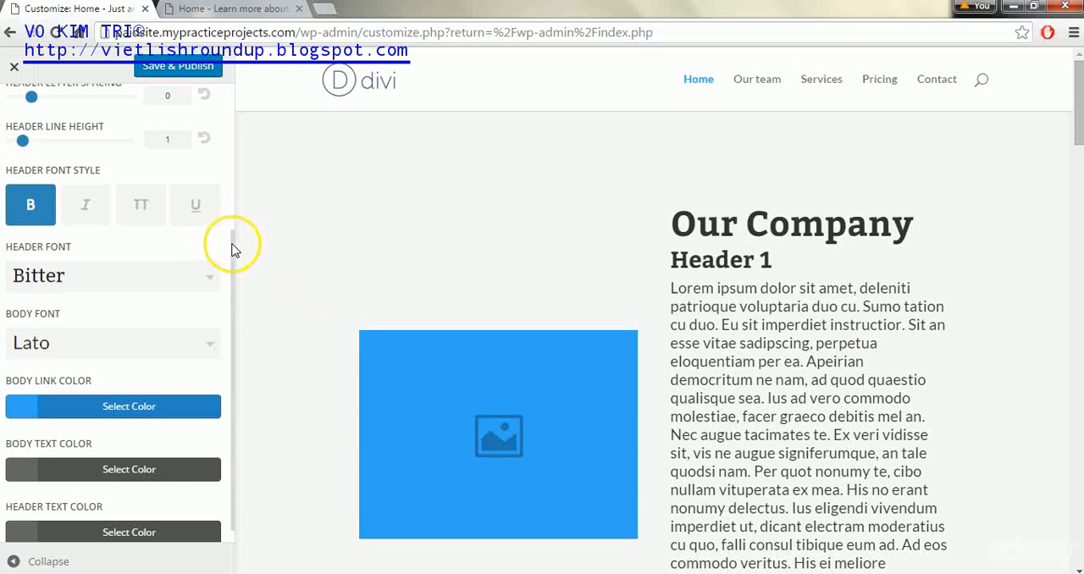
Increase the body text size to 18 and publish the typography changes
drag(232, 245, 232, 121)
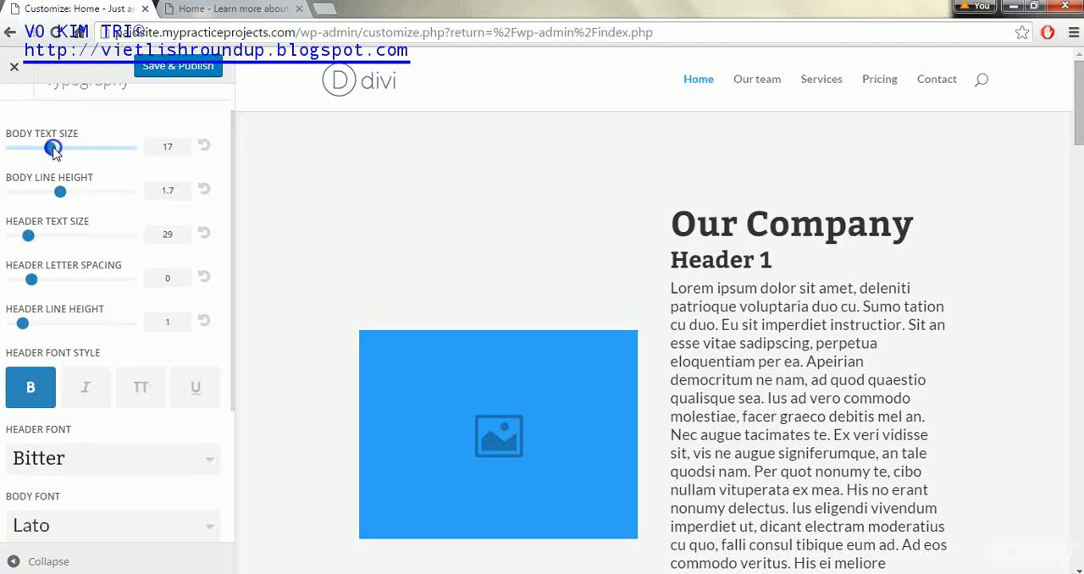
drag(53, 148, 56, 148)
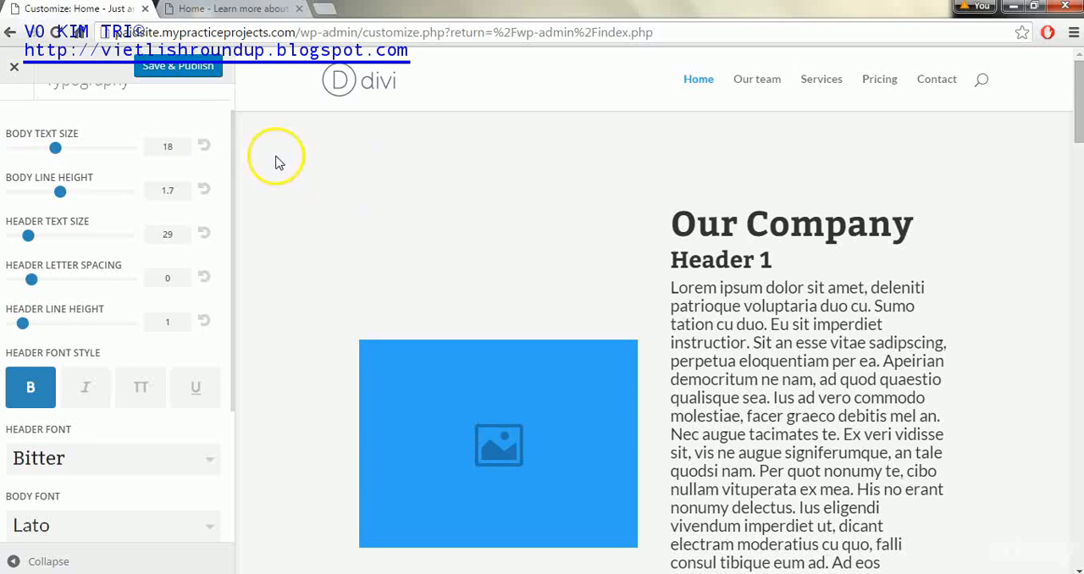
drag(232, 140, 239, 331)
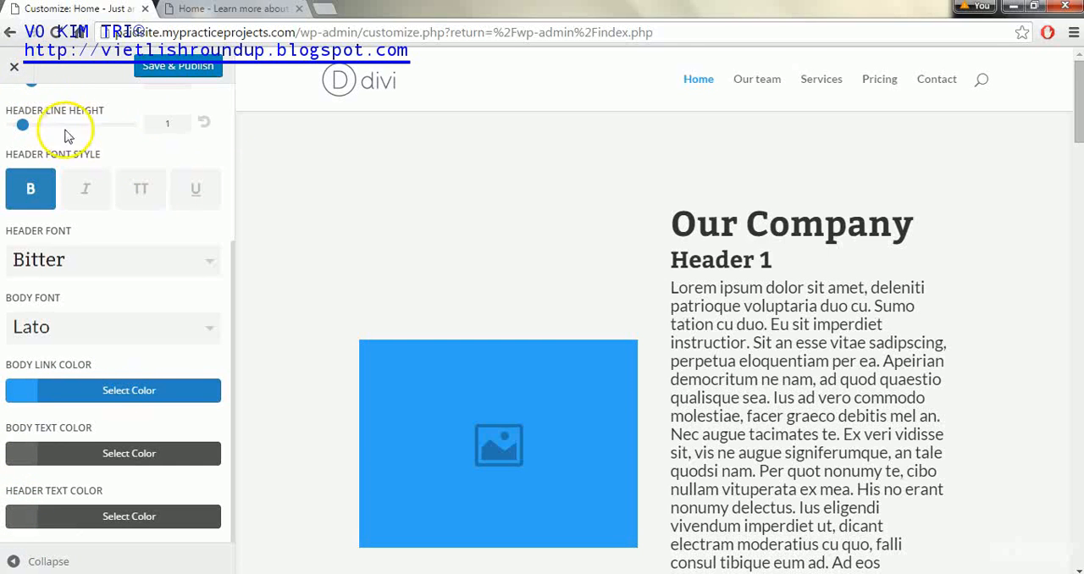
click(199, 73)
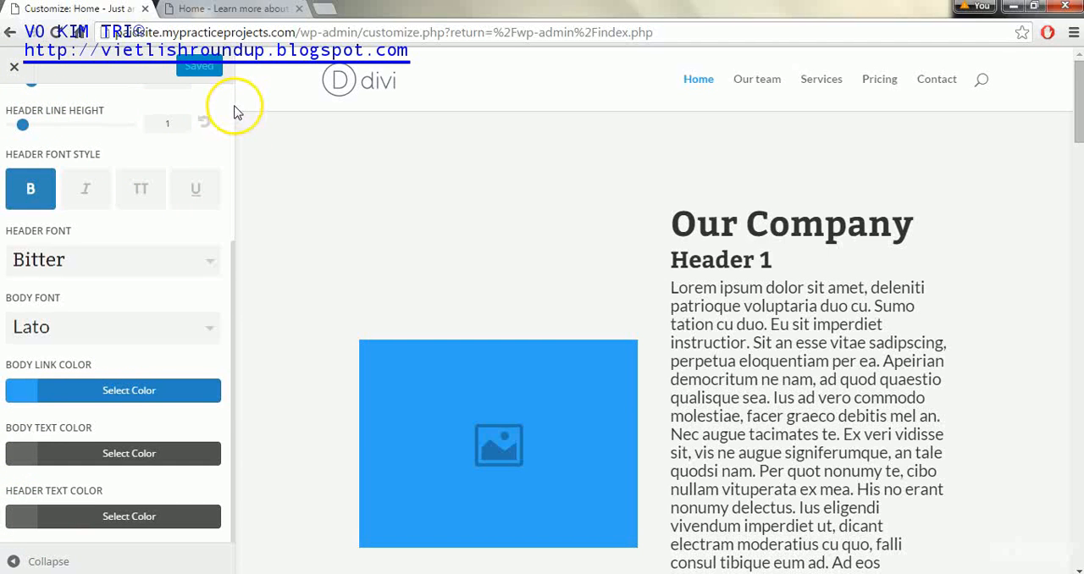
Open the general Background settings and examine how the page background shows across the sections of the home page preview
scroll(229, 110, up, 3)
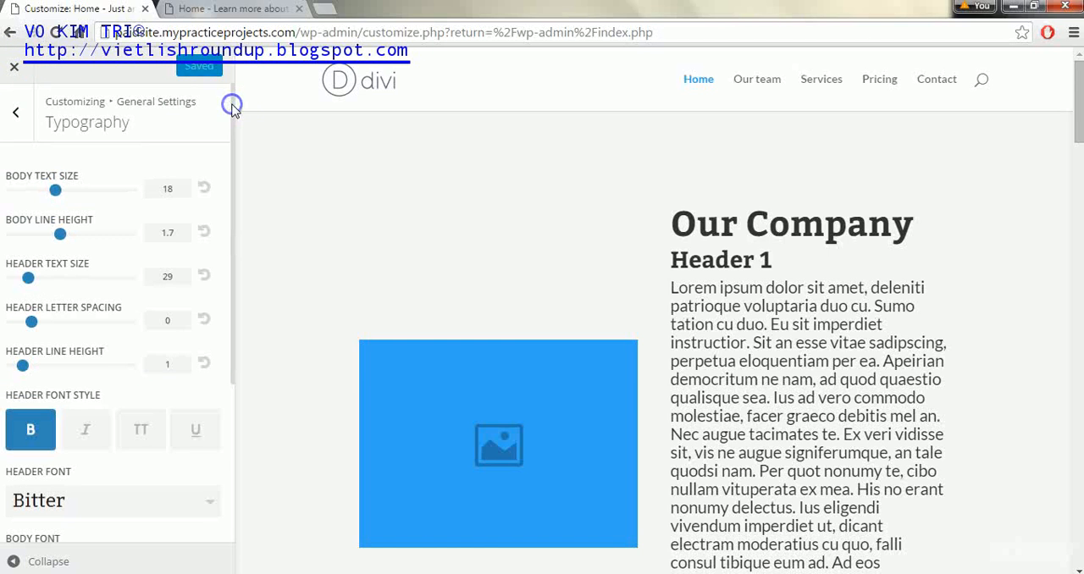
click(19, 117)
click(198, 273)
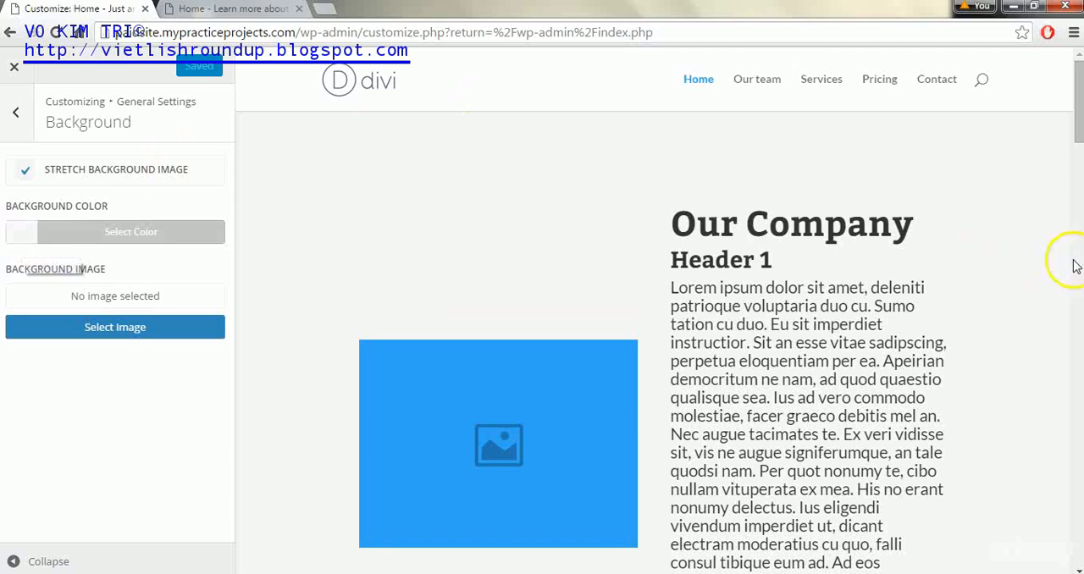
scroll(1074, 155, down, 10)
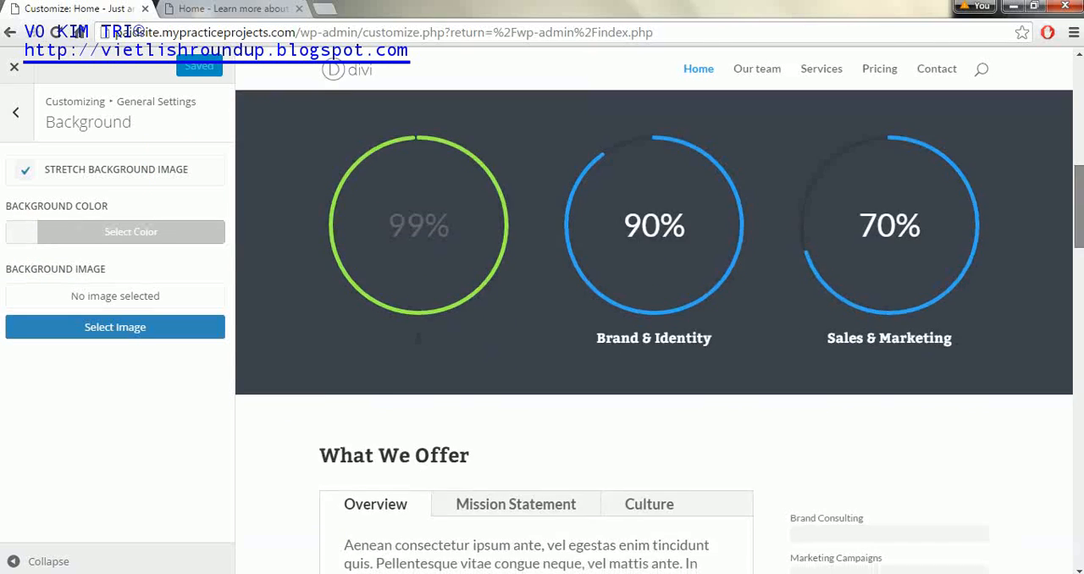
scroll(1078, 227, up, 10)
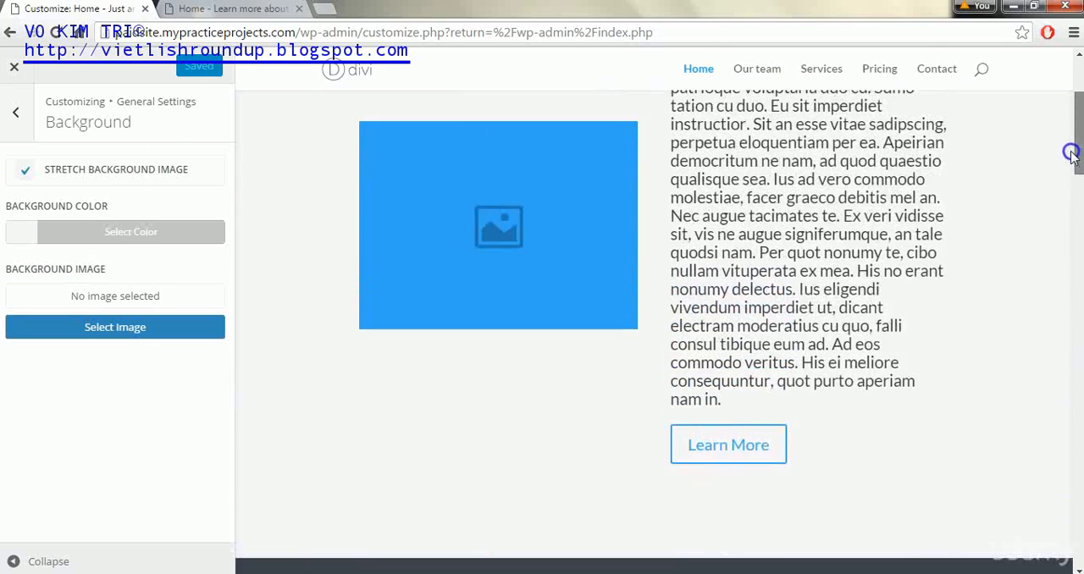
scroll(1079, 227, down, 5)
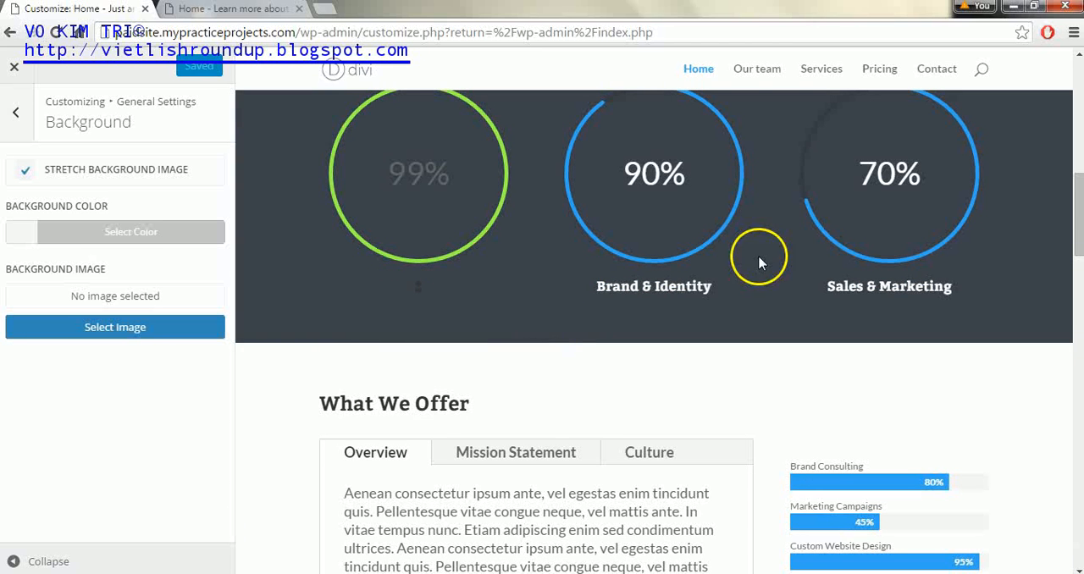
drag(1077, 206, 1072, 80)
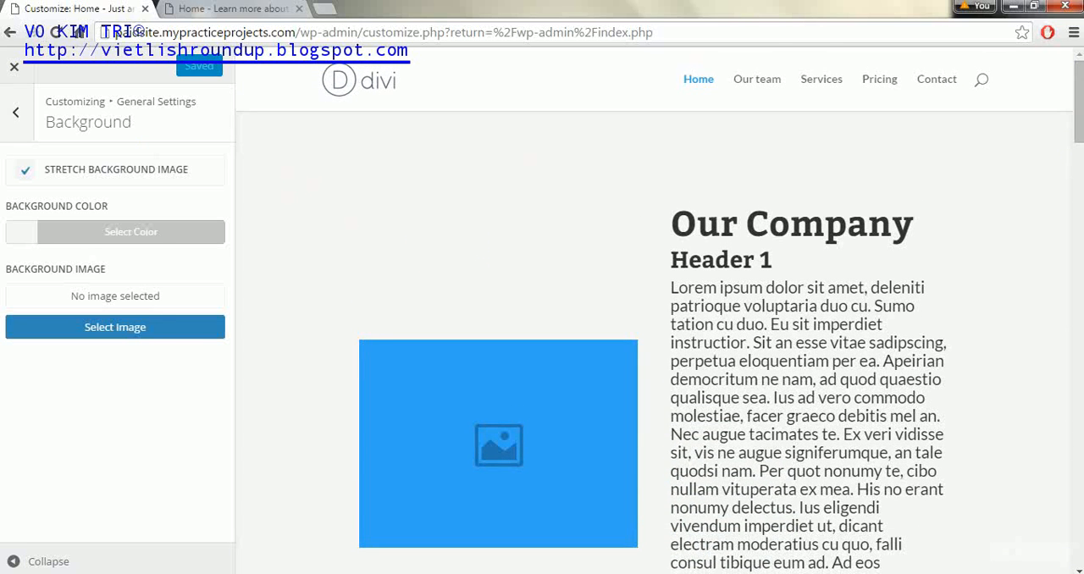
Open the Header Format settings under Header & Navigation and select the Default header style
click(8, 112)
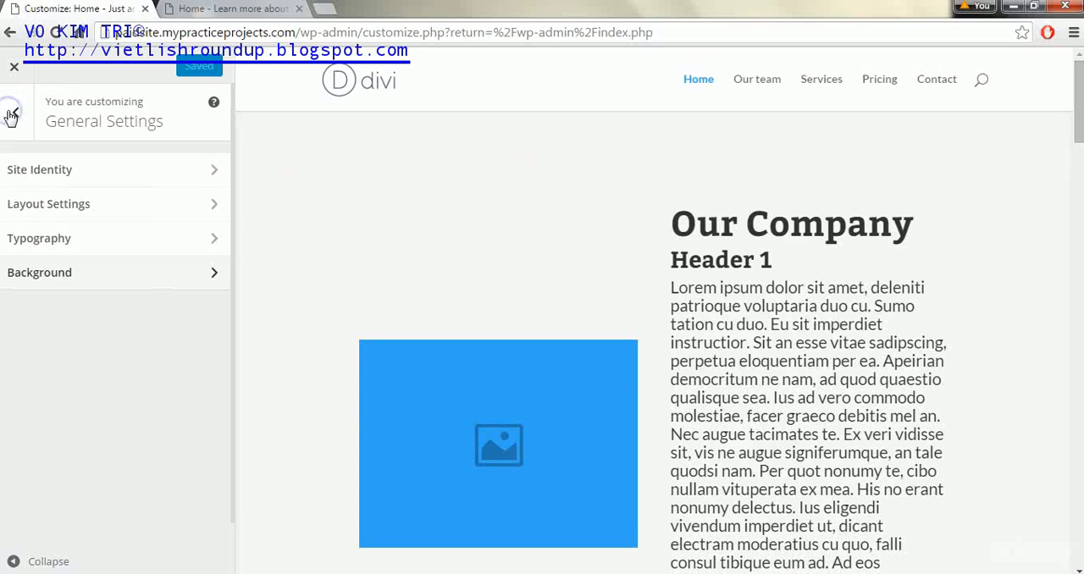
click(11, 114)
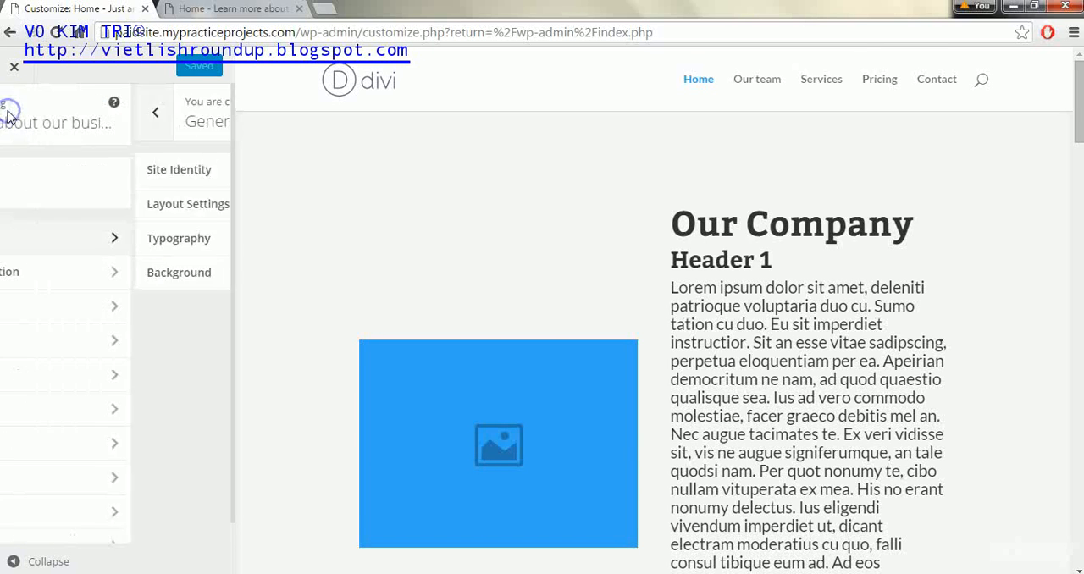
click(169, 282)
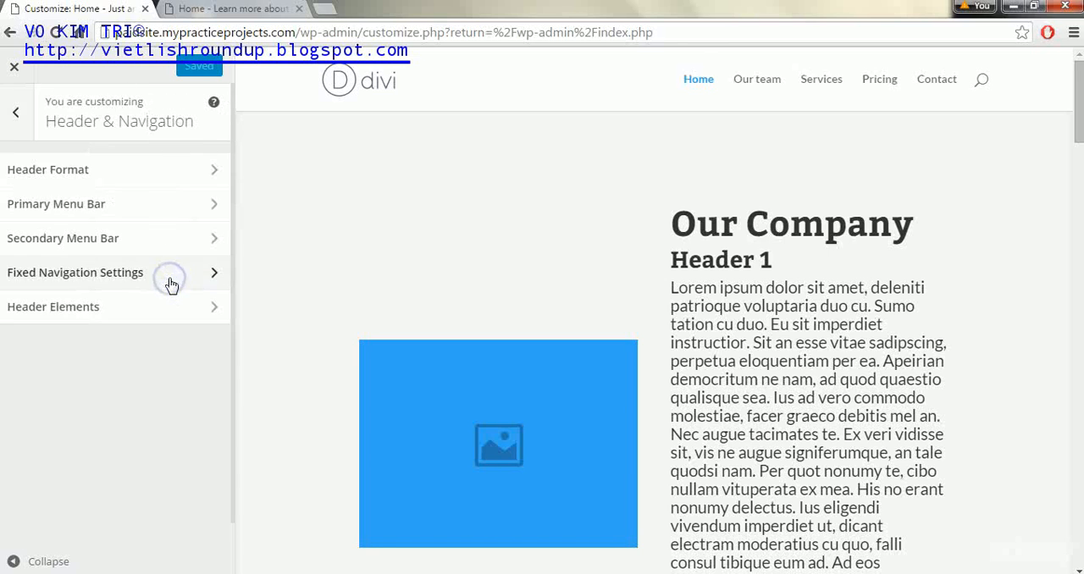
click(174, 173)
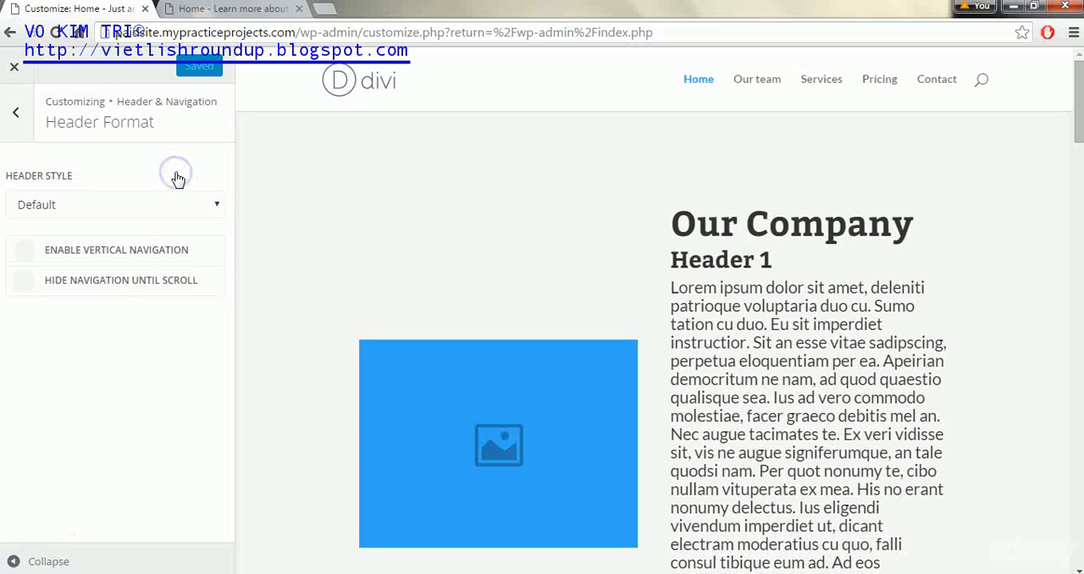
click(215, 208)
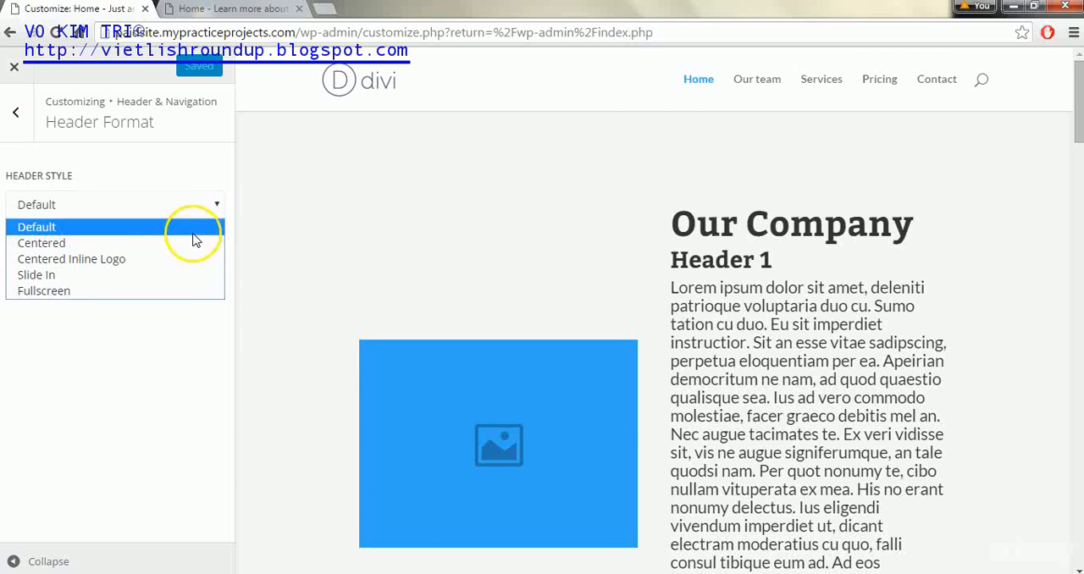
click(193, 227)
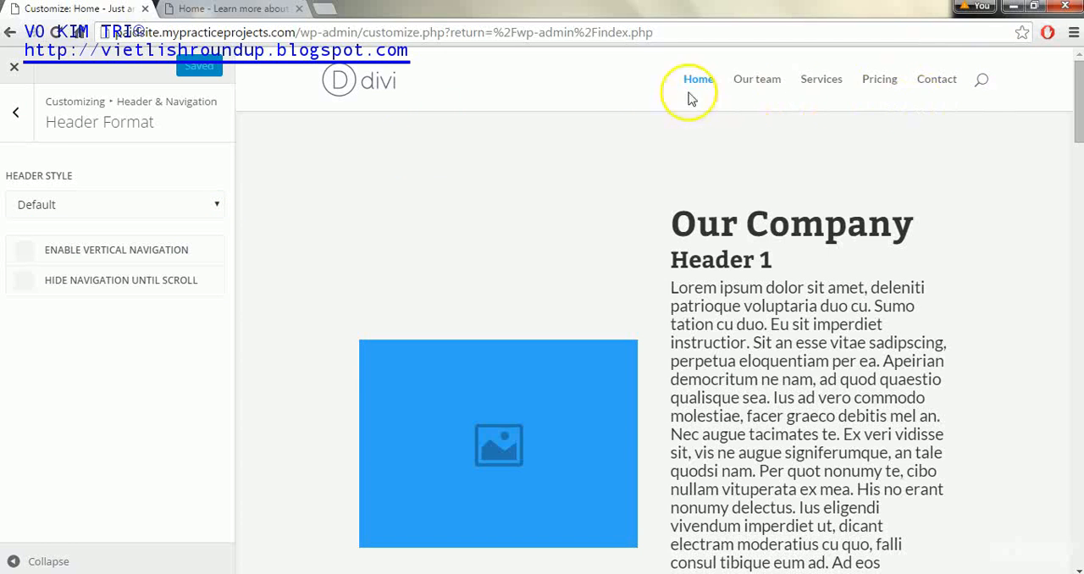
Try the Centered and Centered Inline Logo header styles in the page preview
click(141, 206)
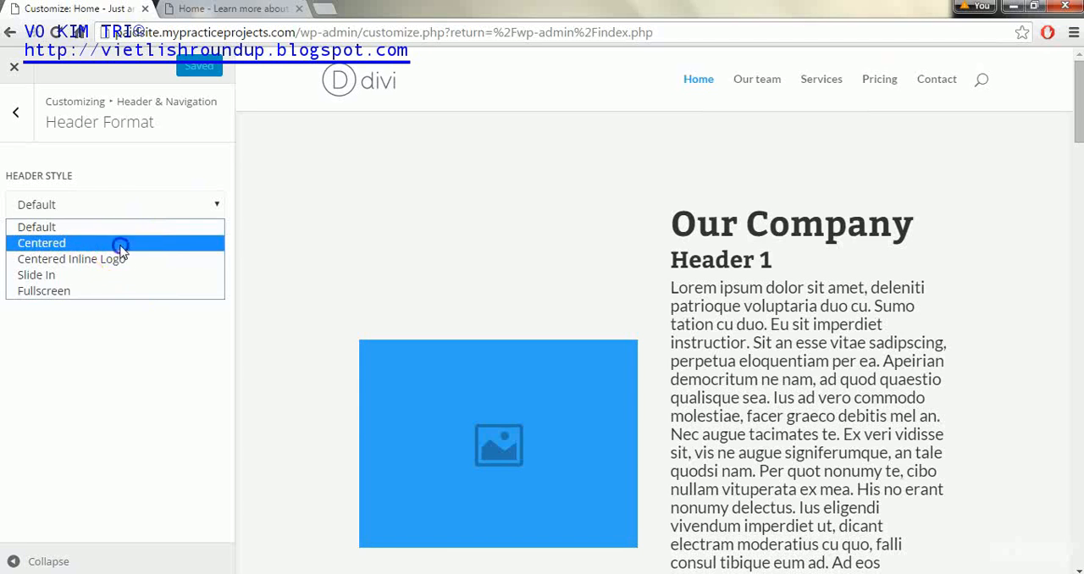
click(116, 243)
click(128, 206)
click(122, 261)
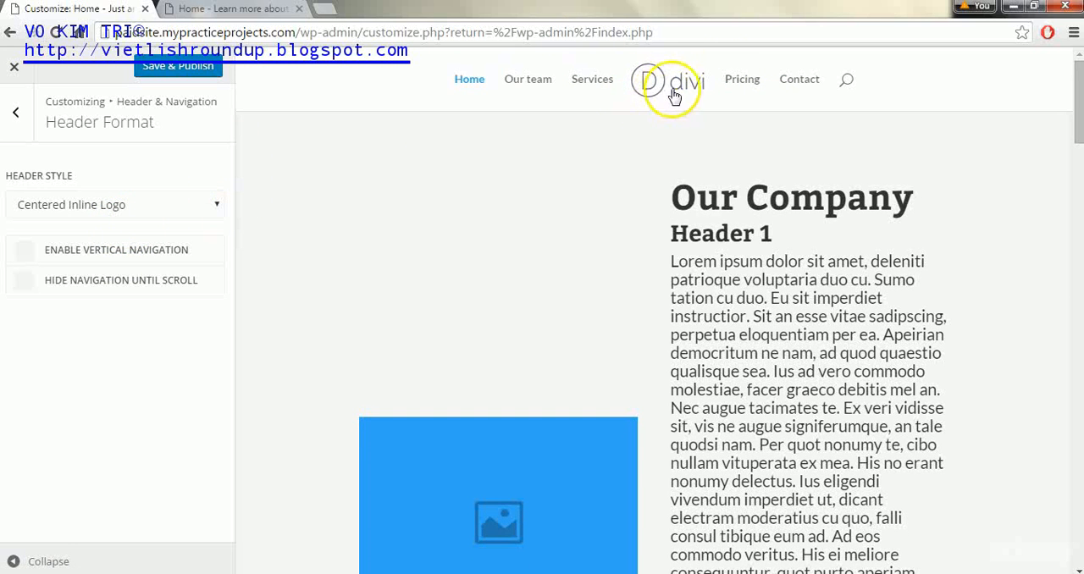
Set the header style to Slide In and open its navigation menu in the page preview
click(206, 207)
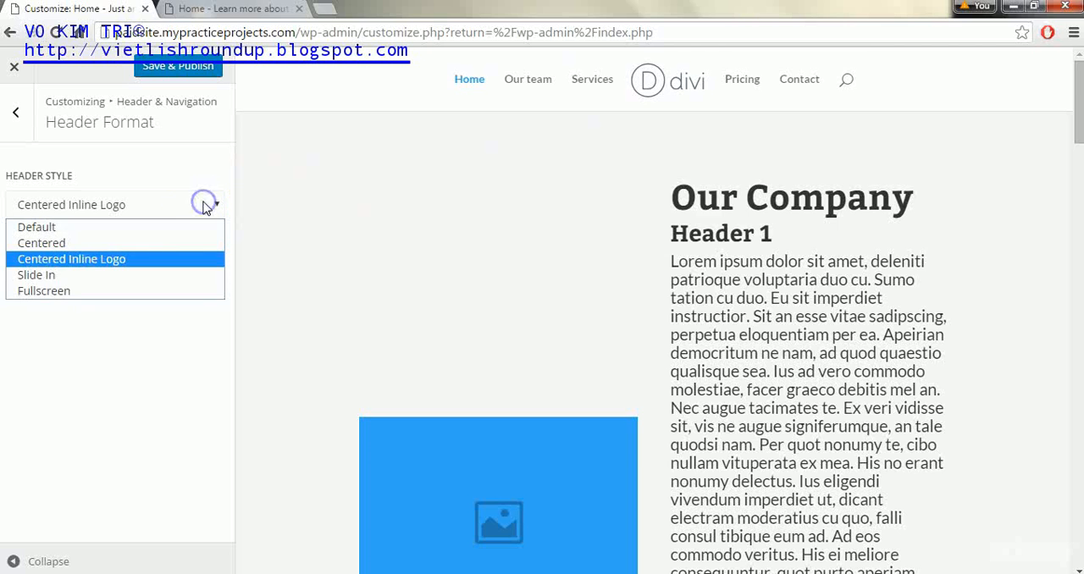
click(172, 273)
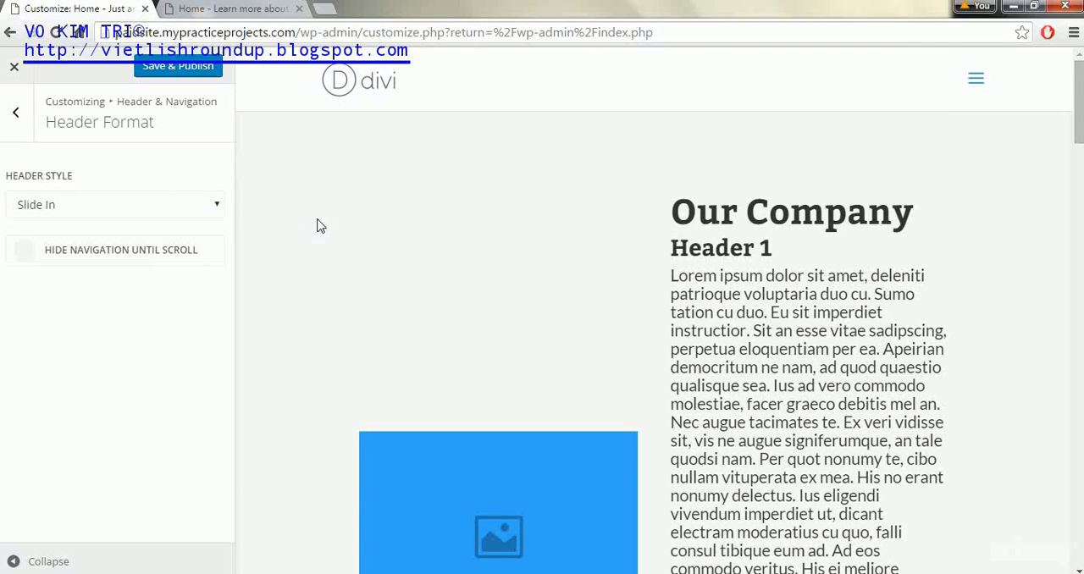
click(976, 77)
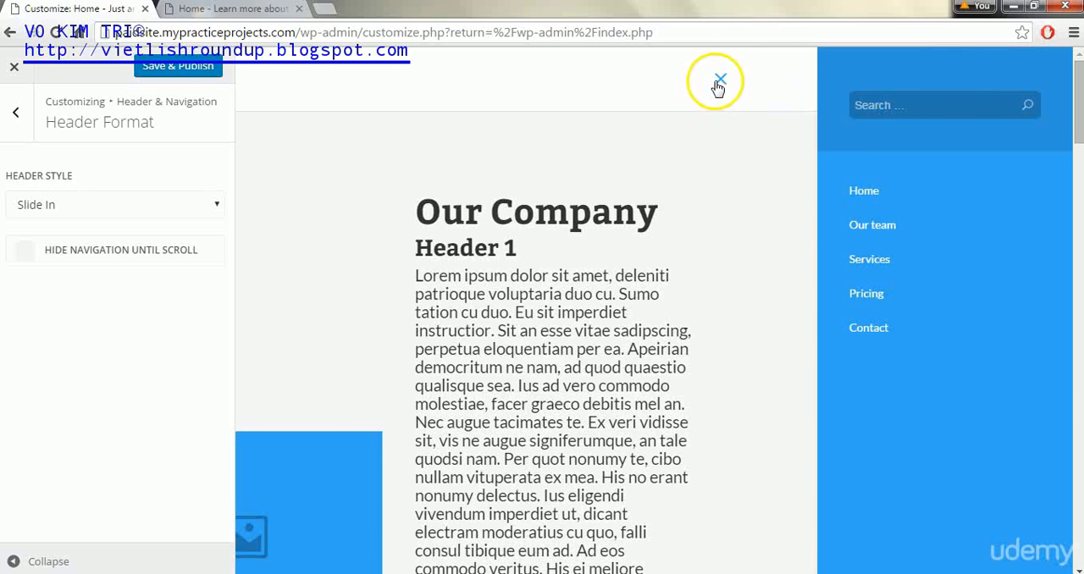
Close and reopen the slide-in navigation menu in the page preview, and close it again
click(719, 84)
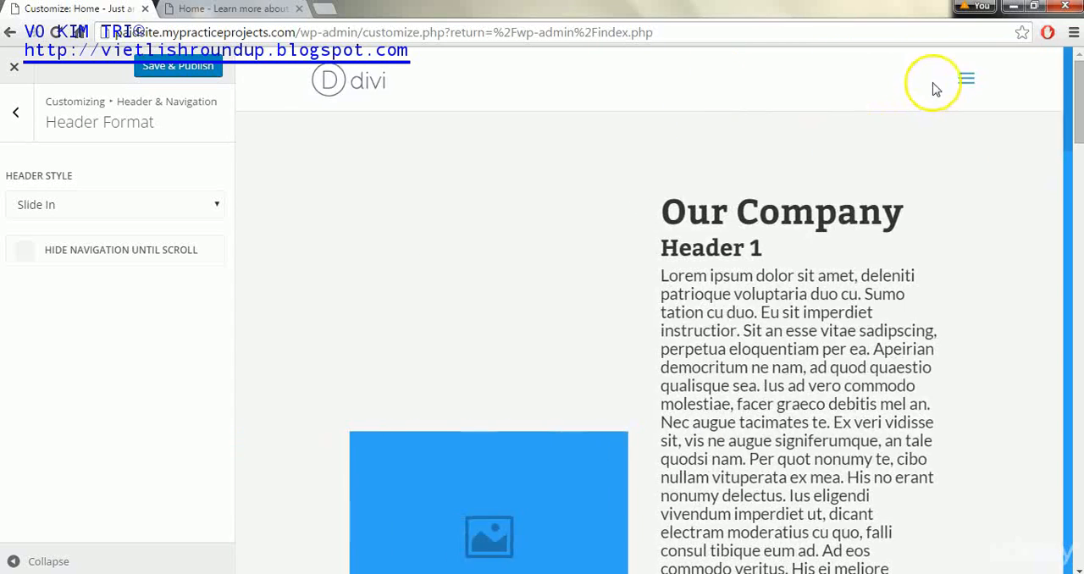
click(975, 85)
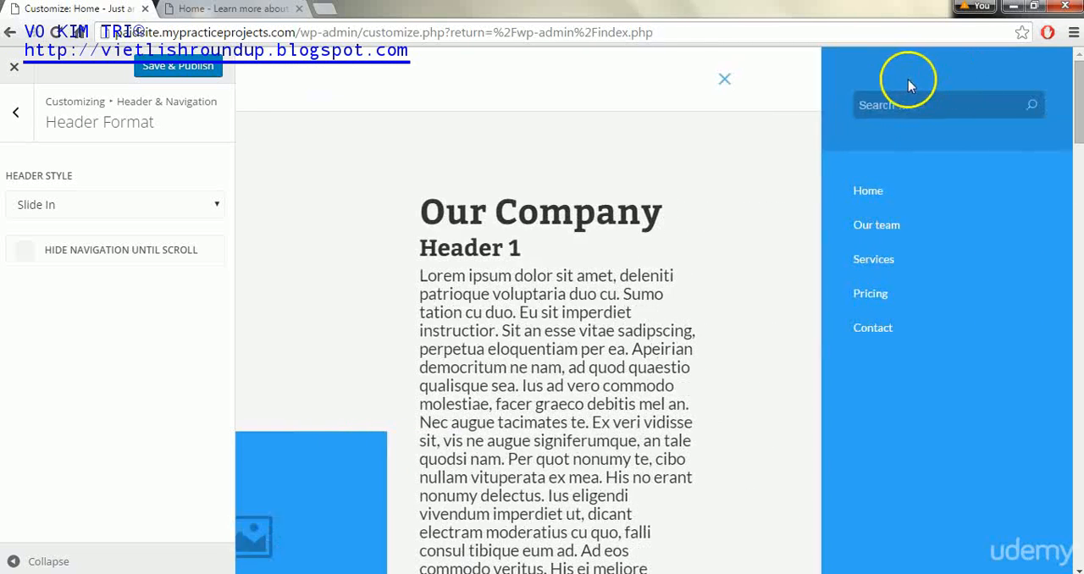
click(720, 85)
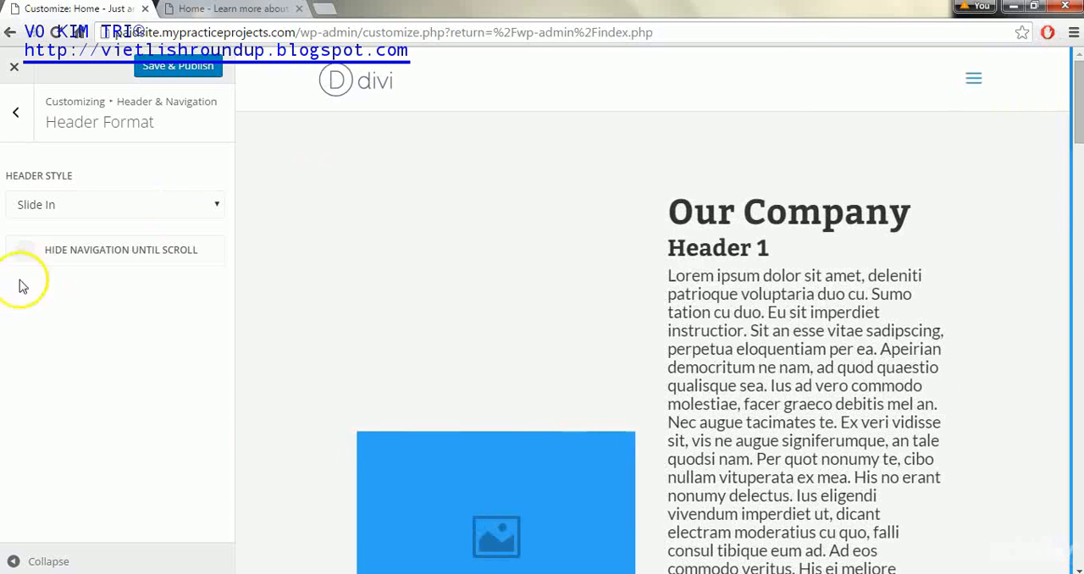
Try the Fullscreen header style, compare it with Default, and open and close its fullscreen navigation menu in the preview
click(87, 214)
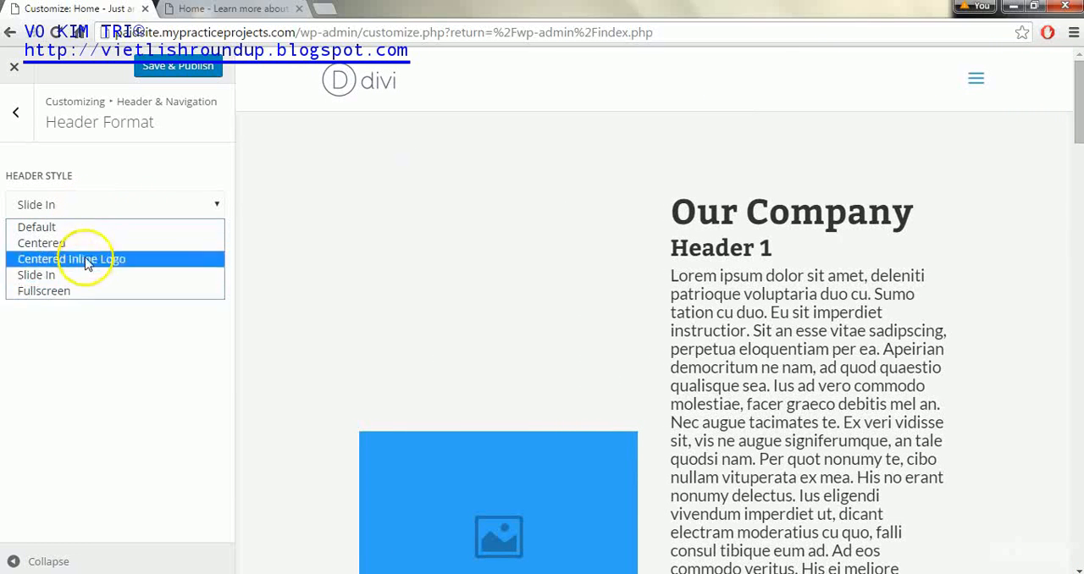
click(82, 288)
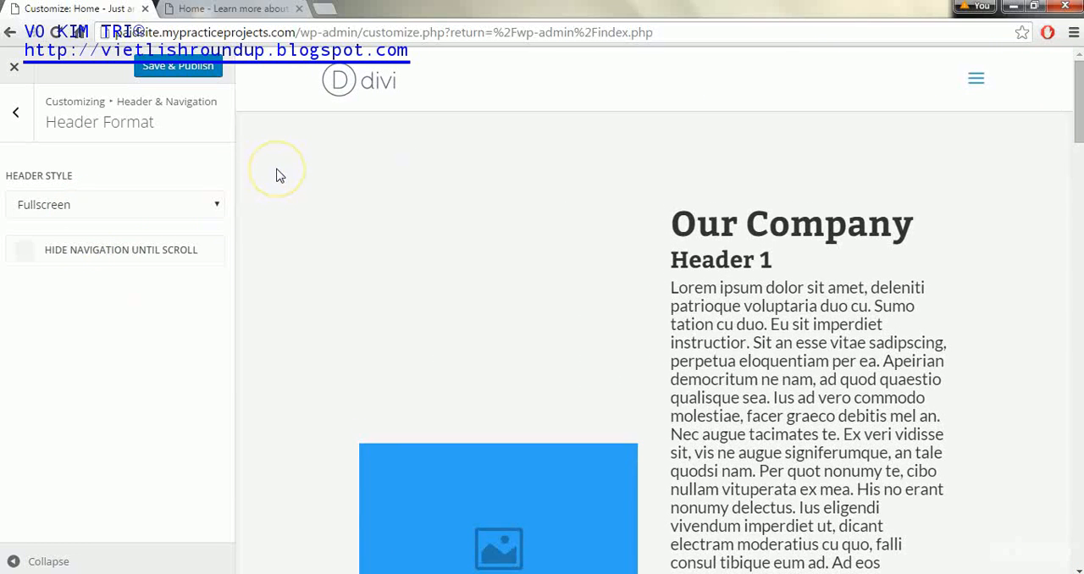
click(187, 214)
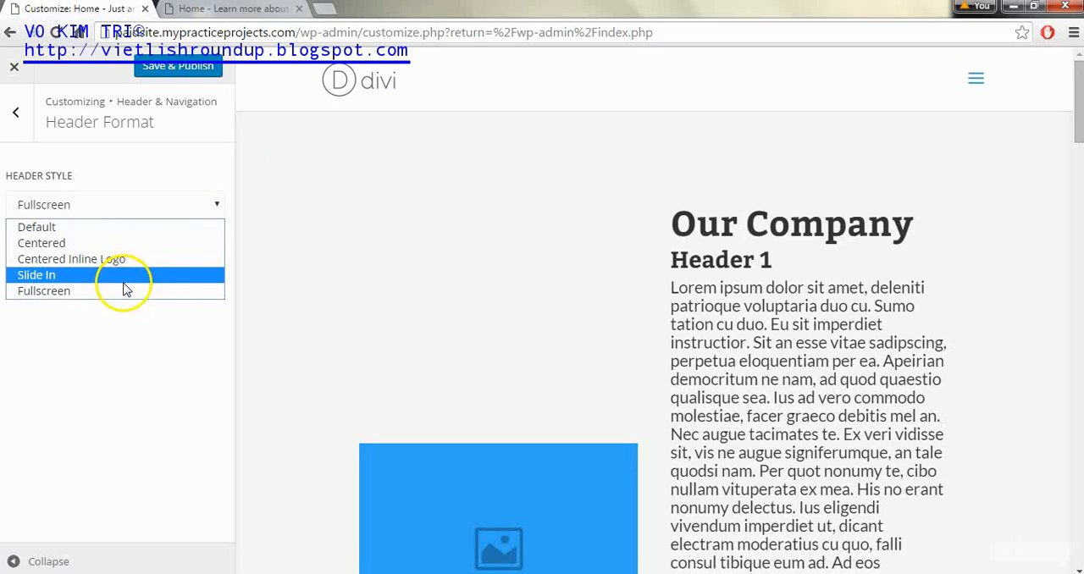
click(110, 229)
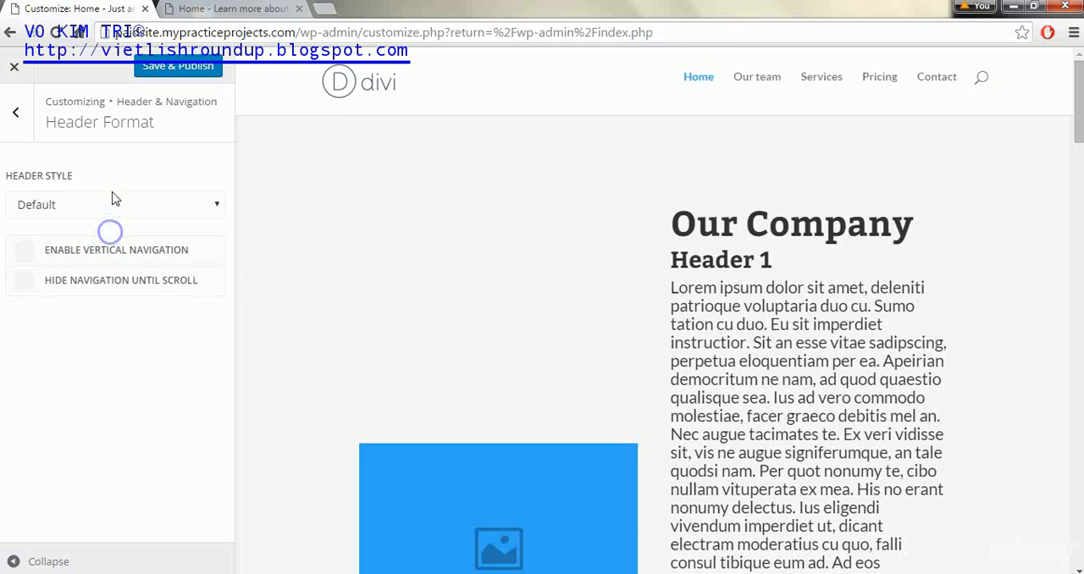
click(111, 200)
click(86, 296)
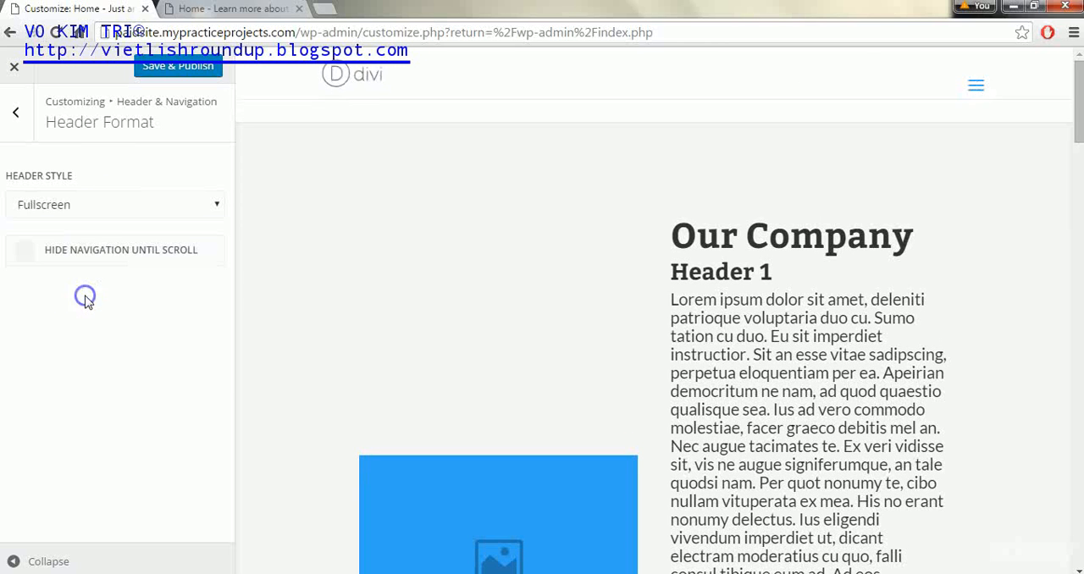
click(972, 82)
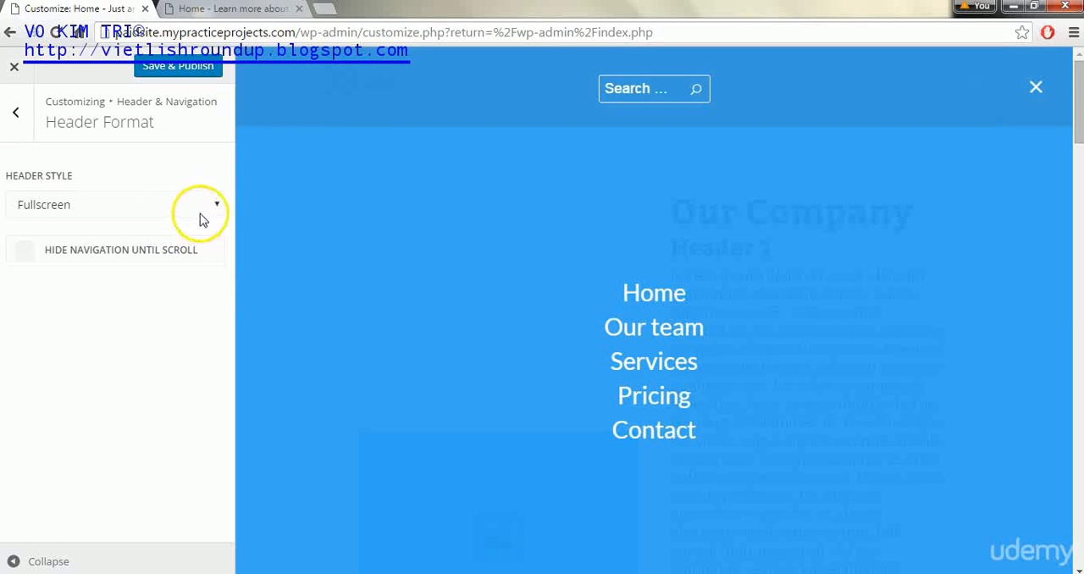
click(1037, 91)
Set the header style to Centered and briefly try vertical navigation with it
click(149, 208)
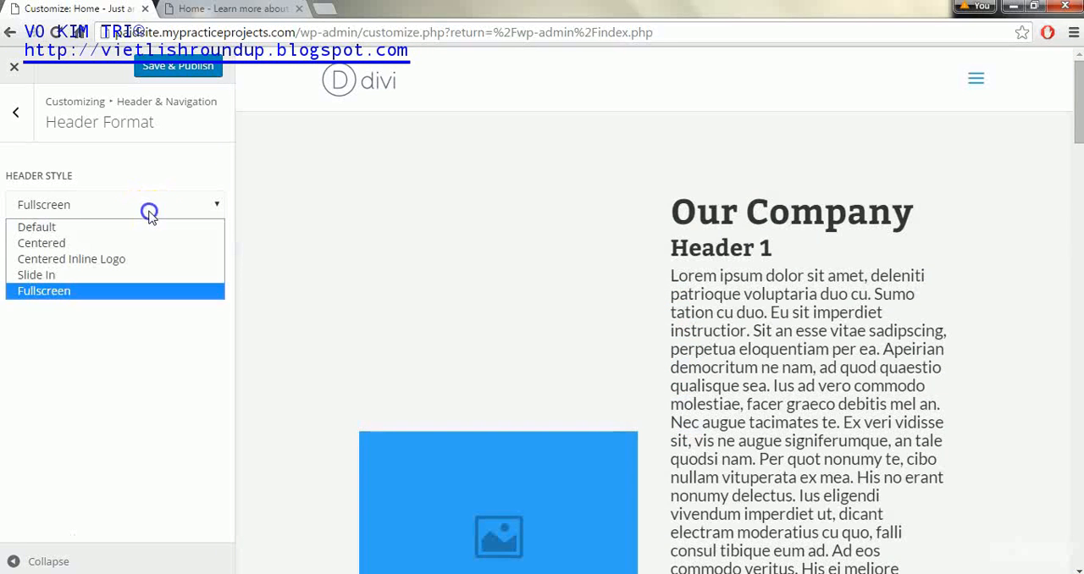
click(145, 242)
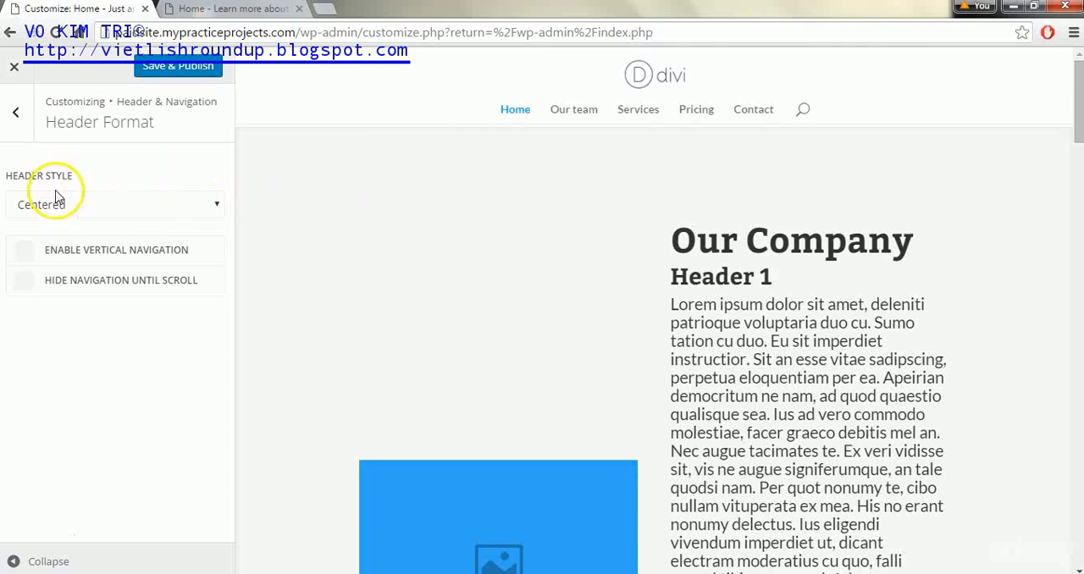
click(23, 251)
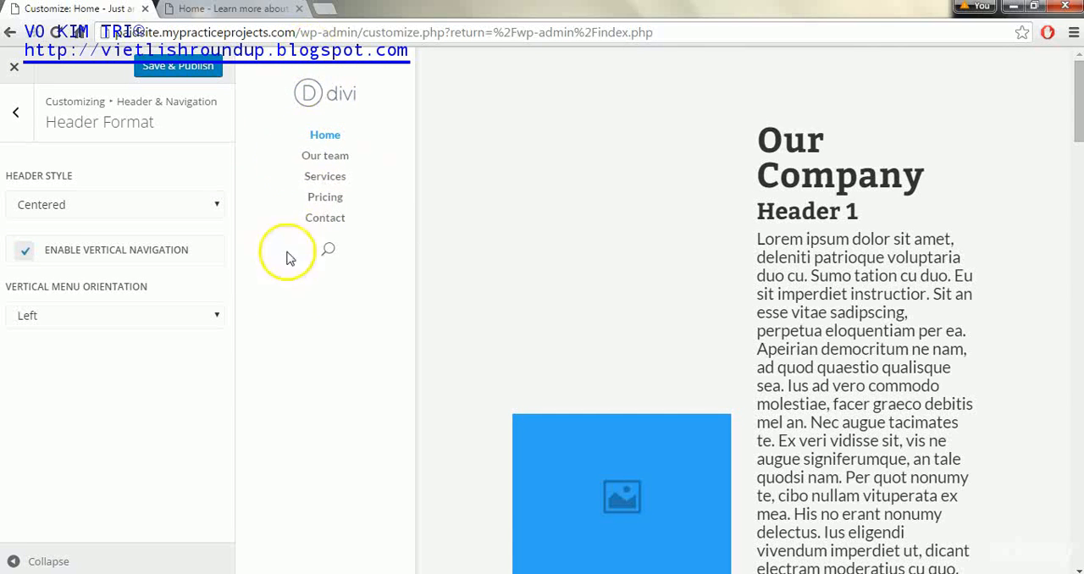
click(25, 252)
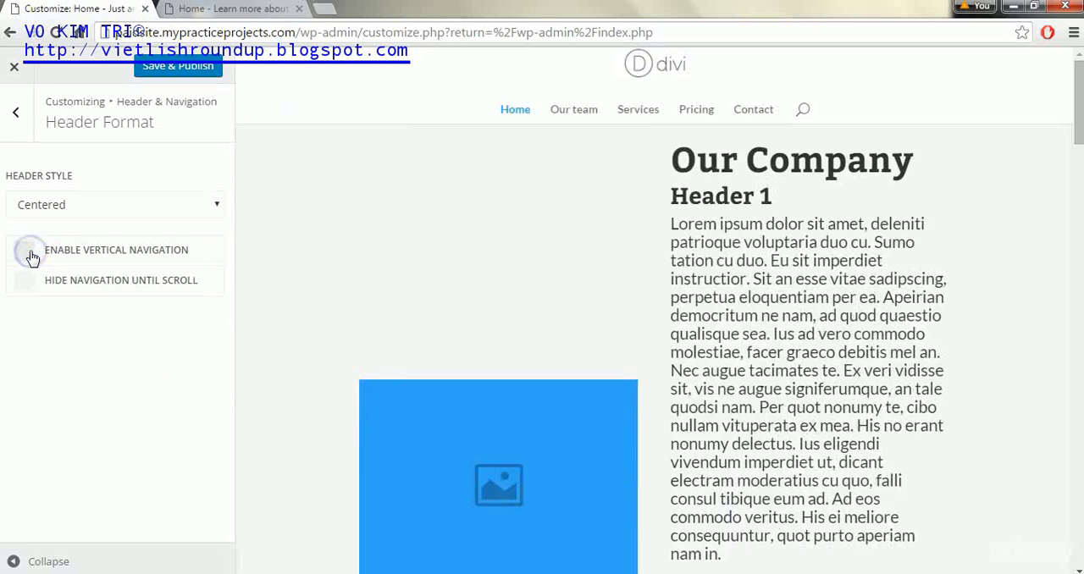
Try the Right and Left vertical menu orientations with vertical navigation enabled, and disable vertical navigation again
click(27, 253)
click(199, 315)
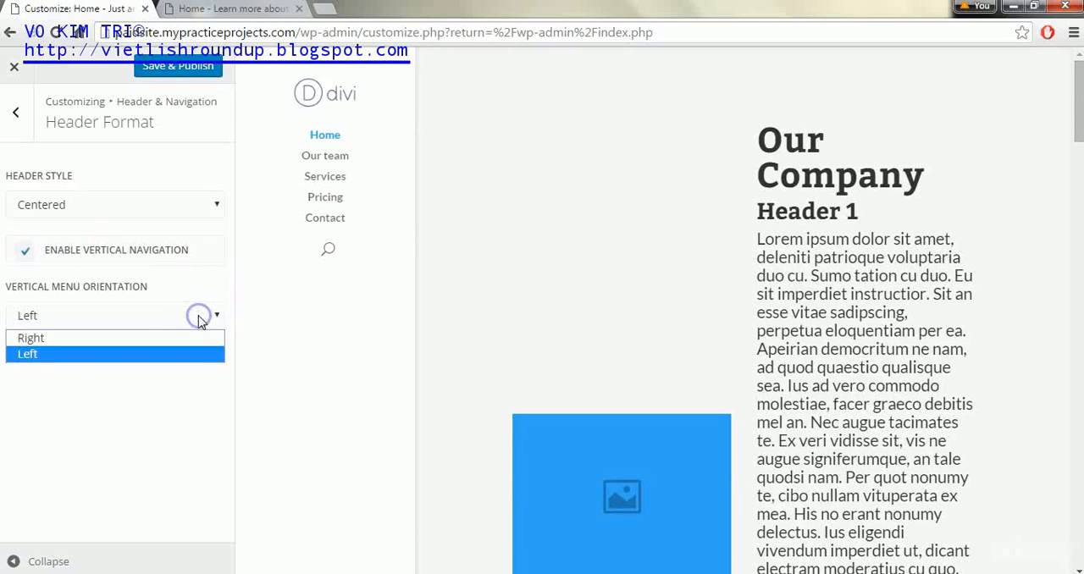
click(190, 338)
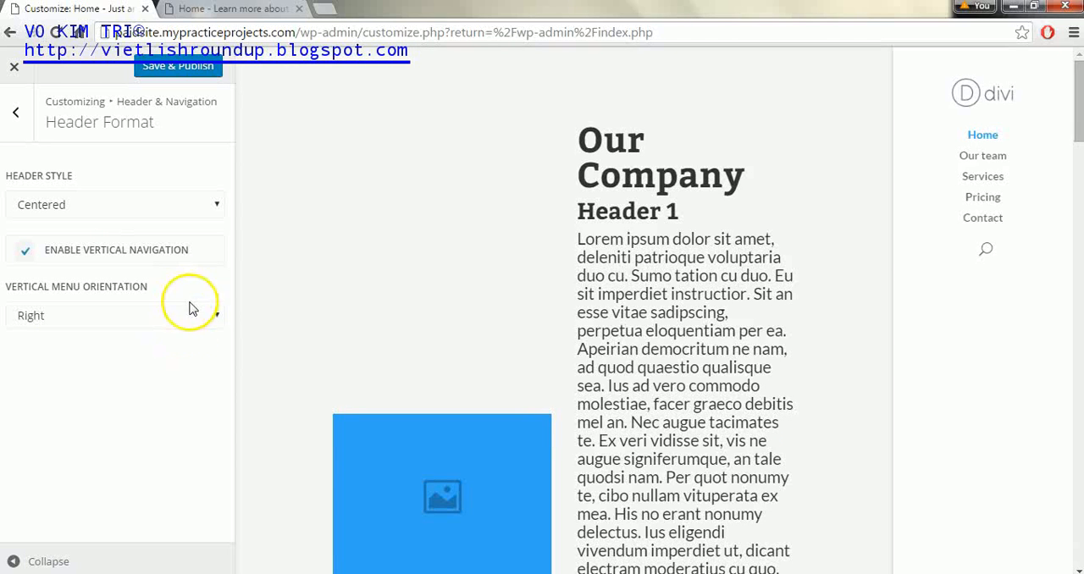
click(190, 315)
click(181, 352)
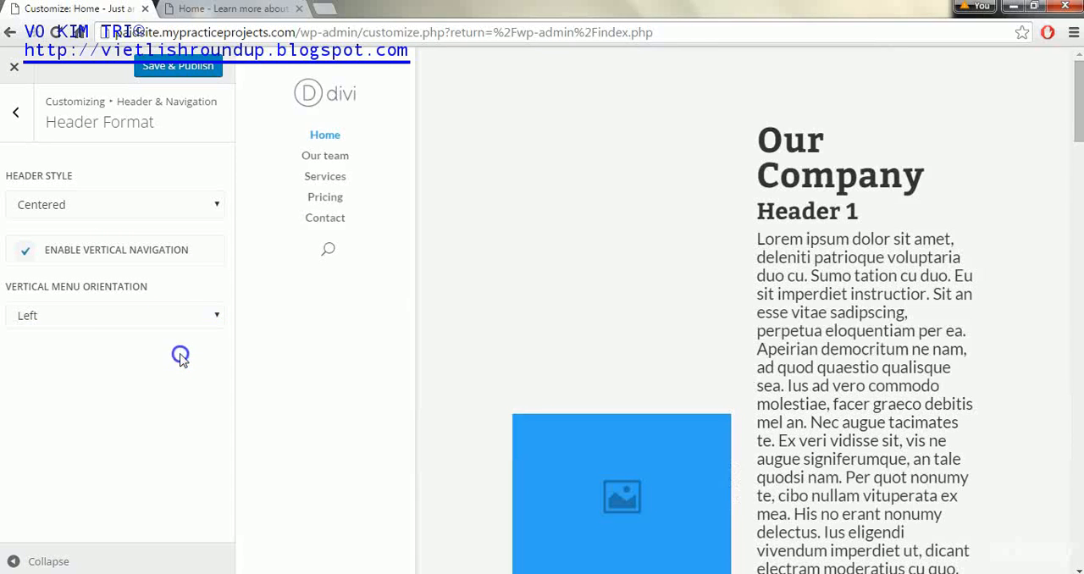
click(25, 251)
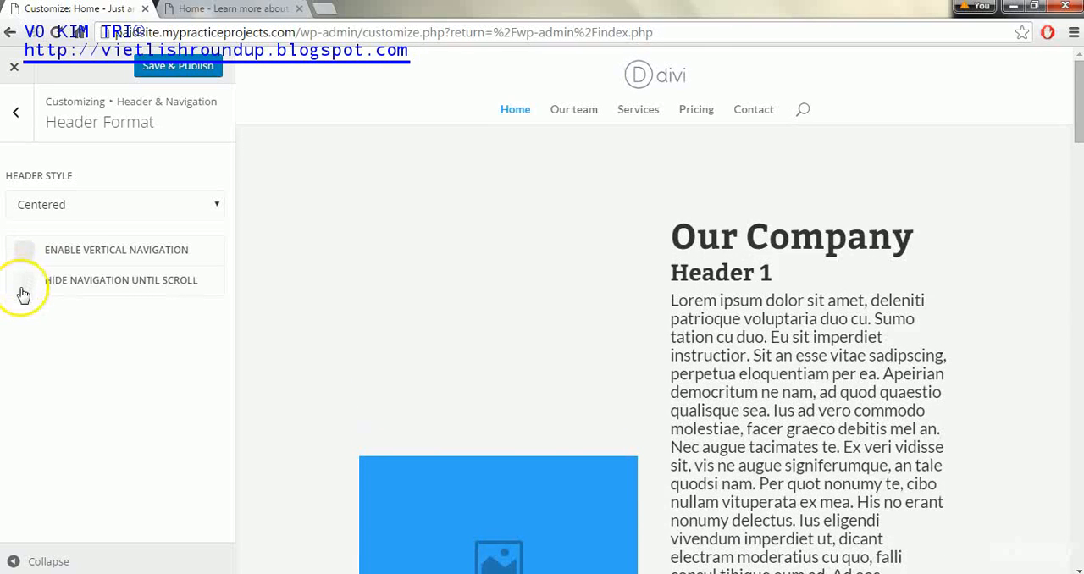
Try hiding the navigation until scroll, disable that option again, and save and publish the header settings
click(23, 283)
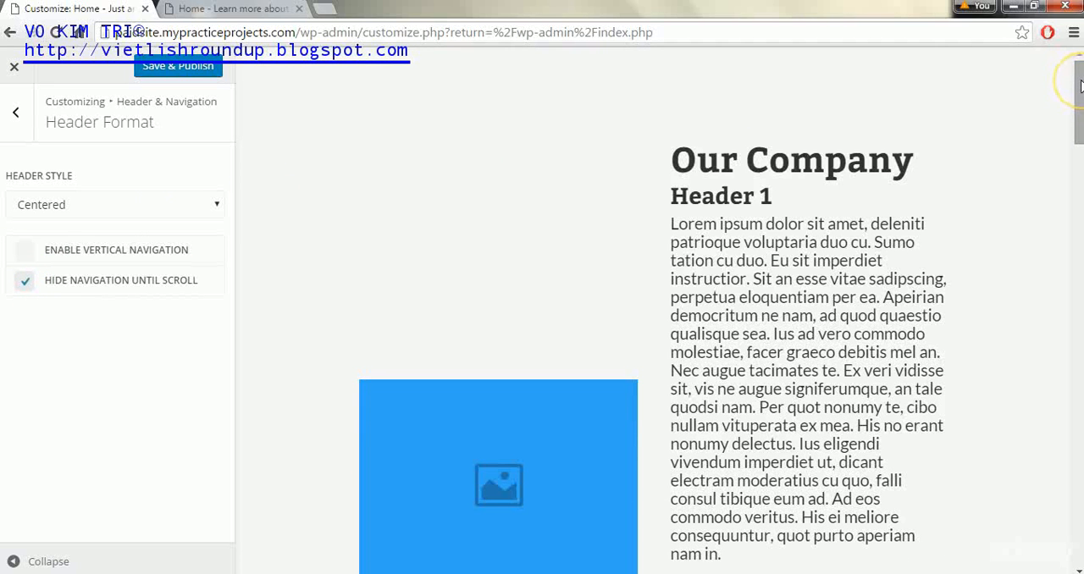
drag(1078, 80, 1078, 59)
click(23, 283)
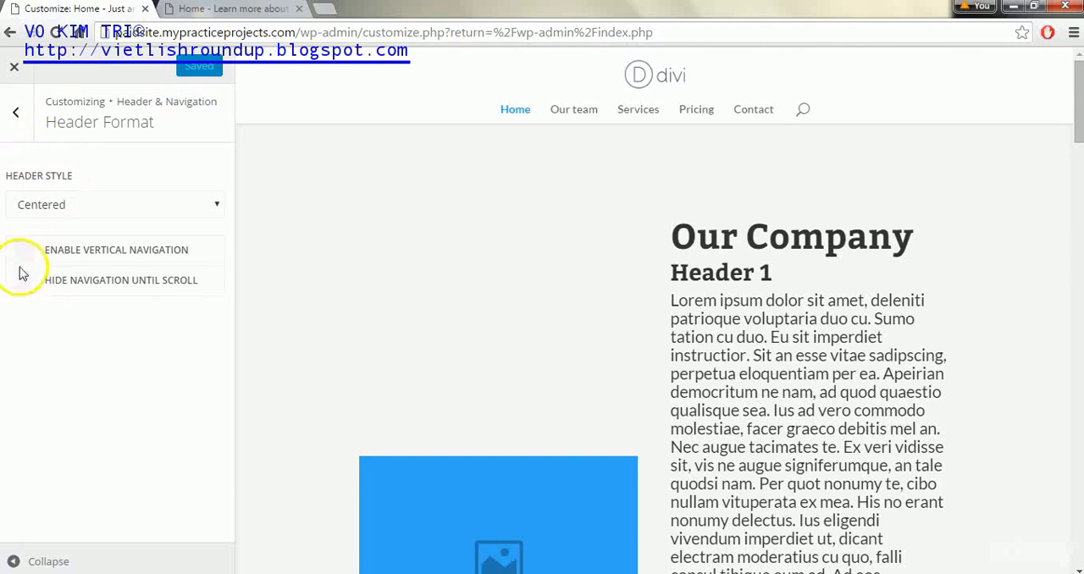
Open the Primary Menu Bar settings under Header & Navigation and hide the logo image
click(15, 119)
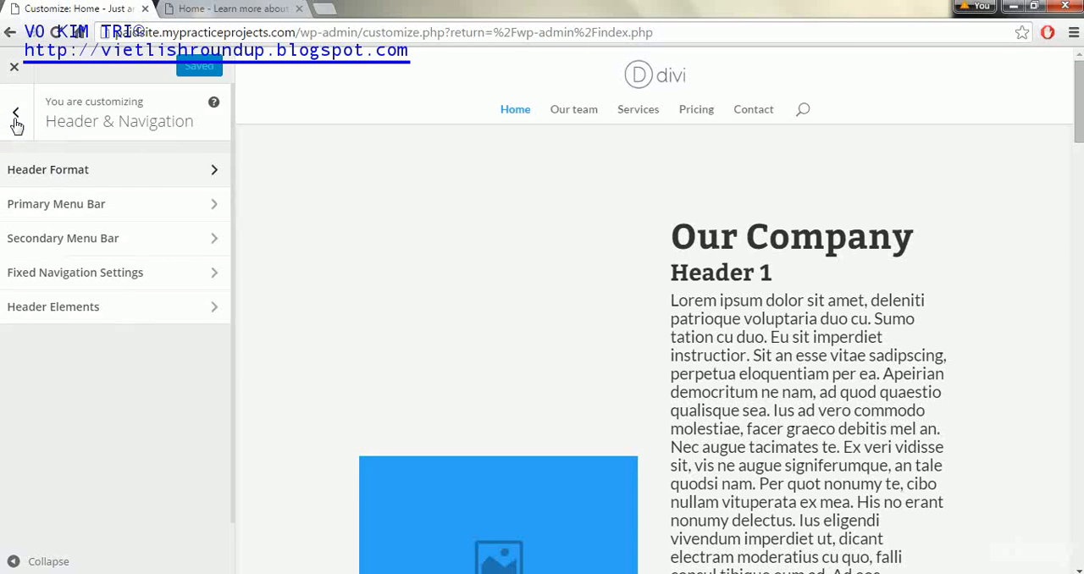
click(209, 214)
click(208, 212)
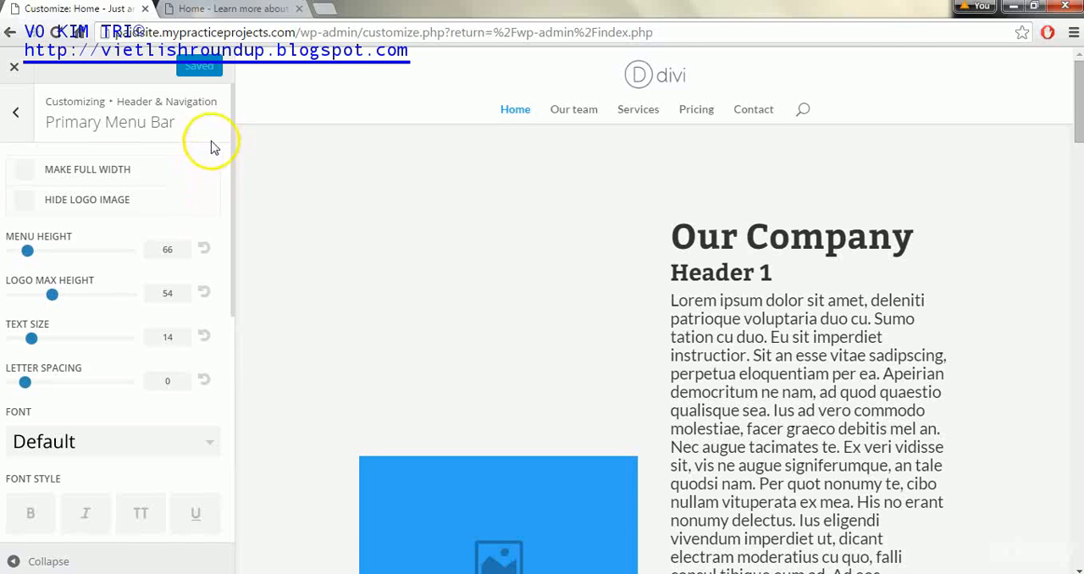
click(27, 203)
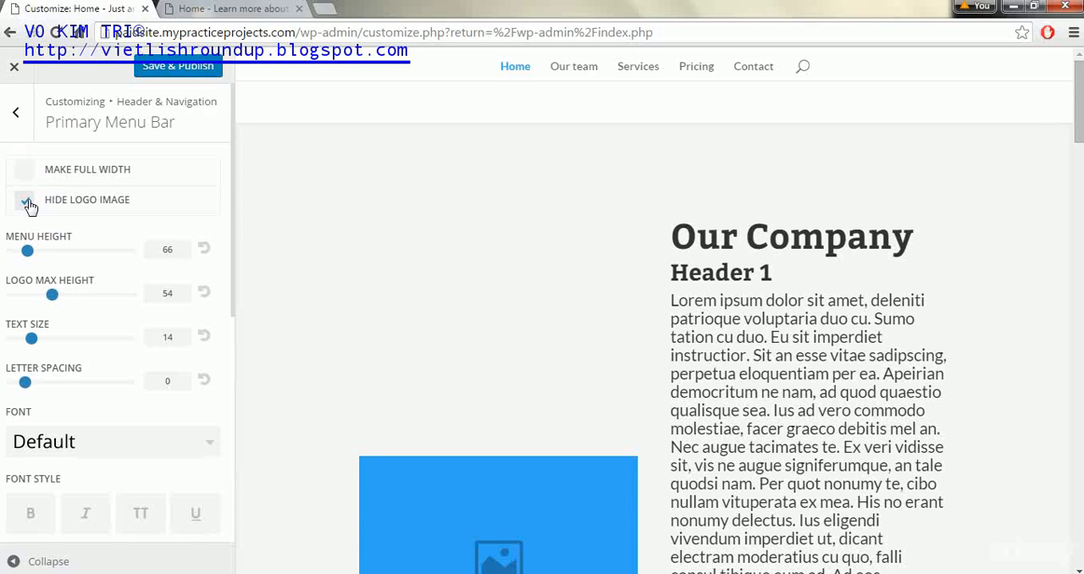
click(25, 201)
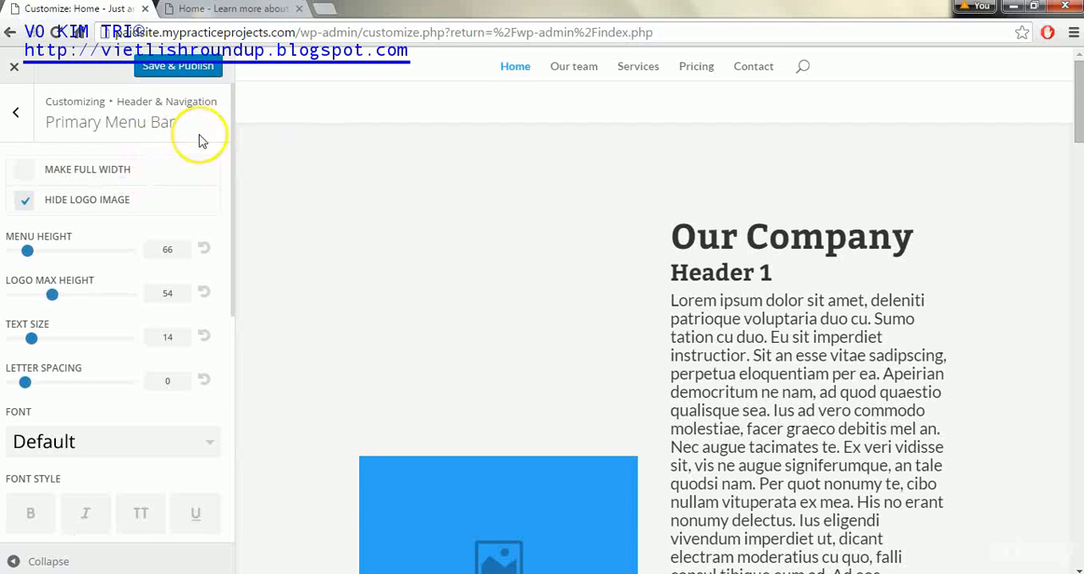
Set the primary menu height to 30 and the logo max height to 53
click(26, 250)
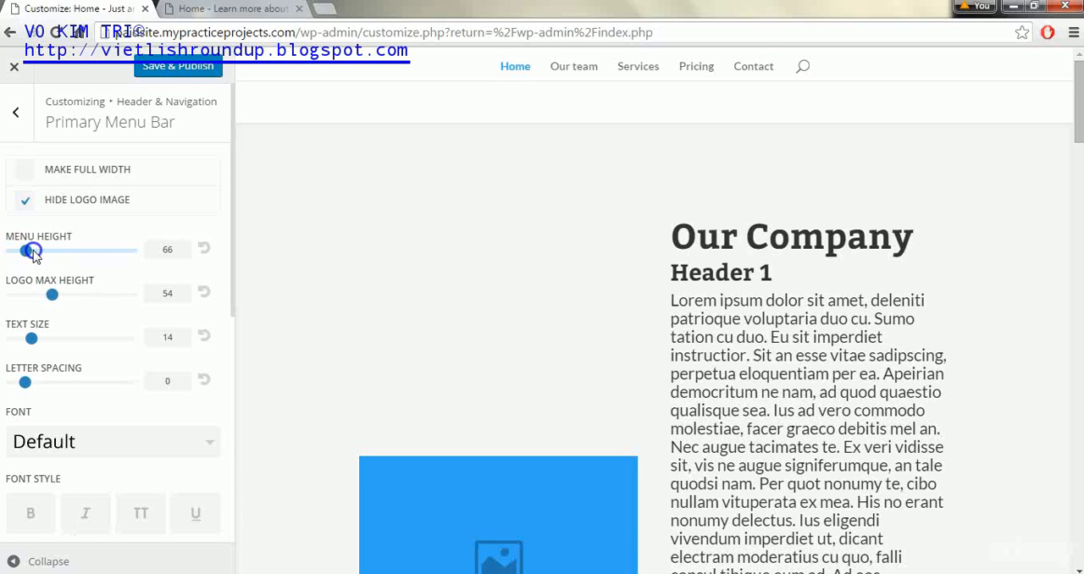
drag(44, 251, 11, 251)
click(52, 296)
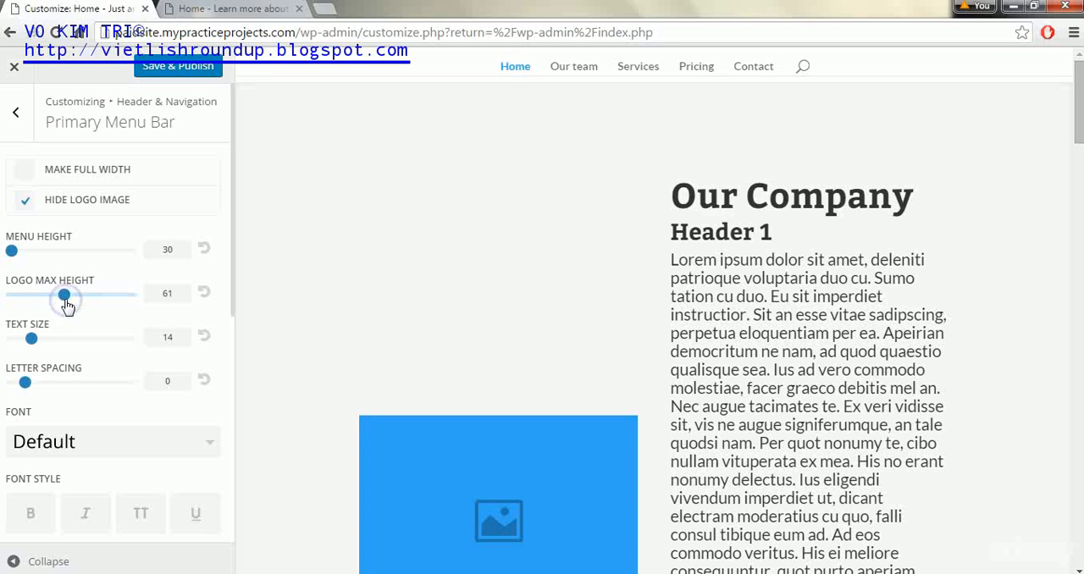
drag(62, 305, 47, 305)
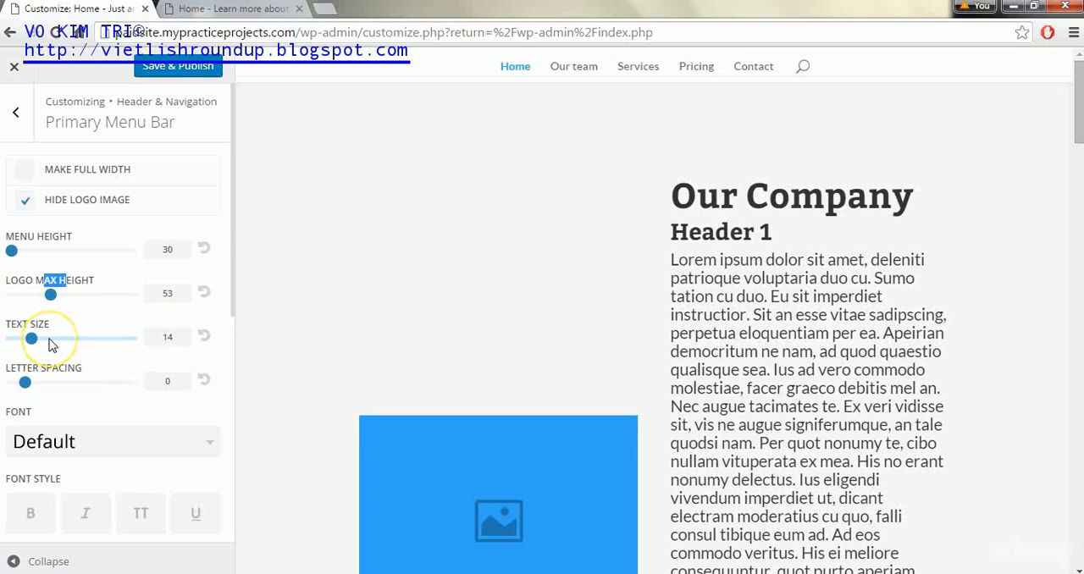
Set the primary menu text size to 24 and the letter spacing to 0
drag(32, 339, 145, 332)
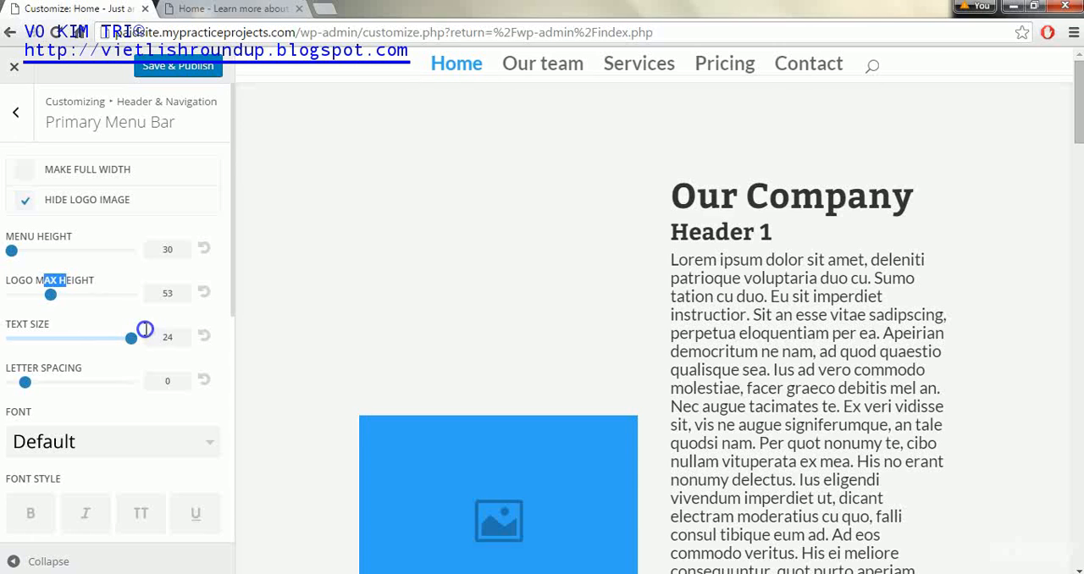
click(130, 340)
click(25, 382)
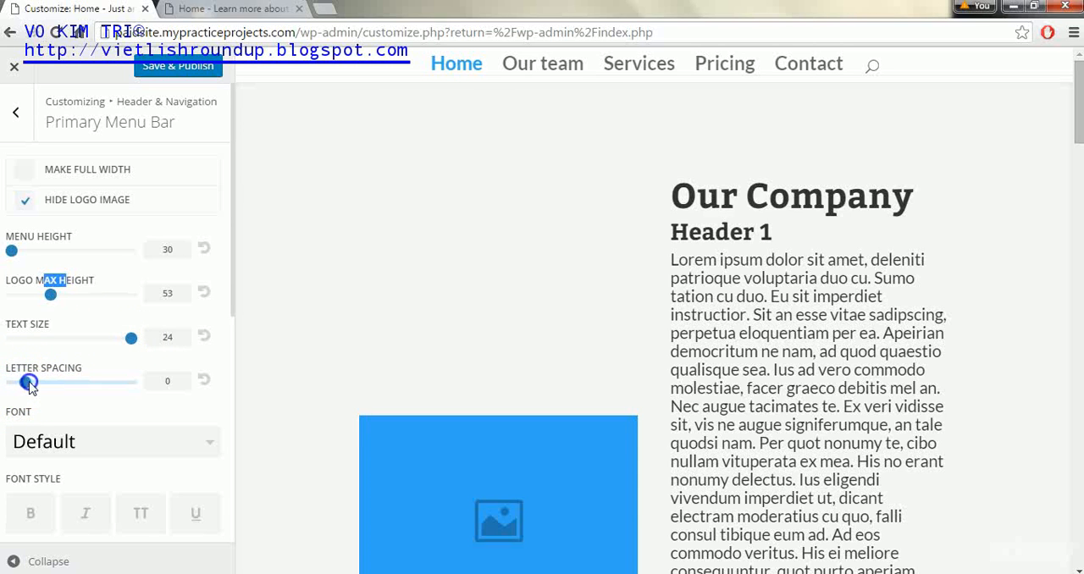
drag(36, 384, 25, 384)
Try the Cherry Cream Soda font for the primary menu text
drag(233, 207, 237, 325)
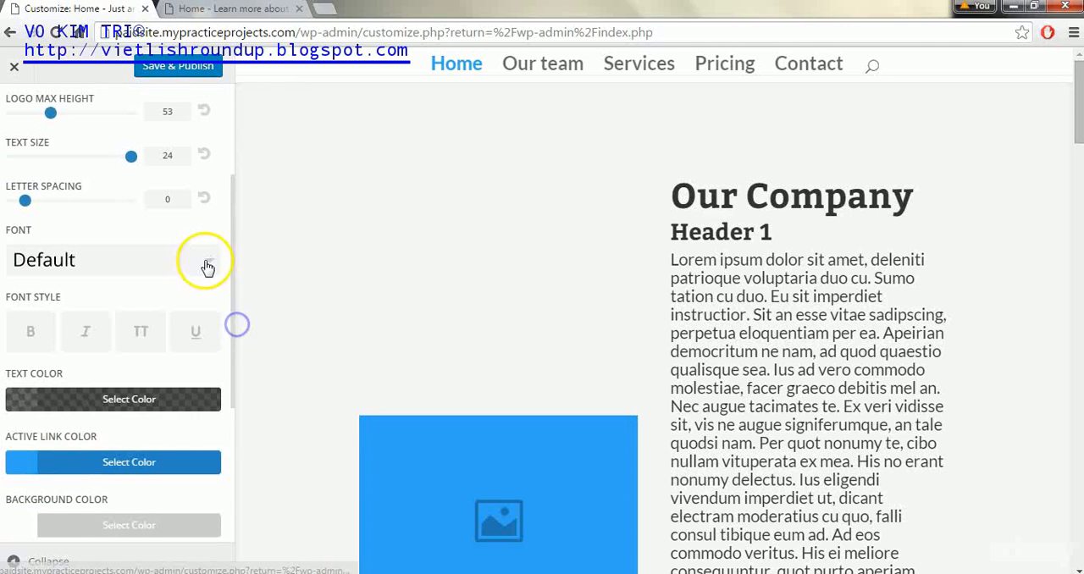
click(208, 264)
drag(211, 268, 211, 293)
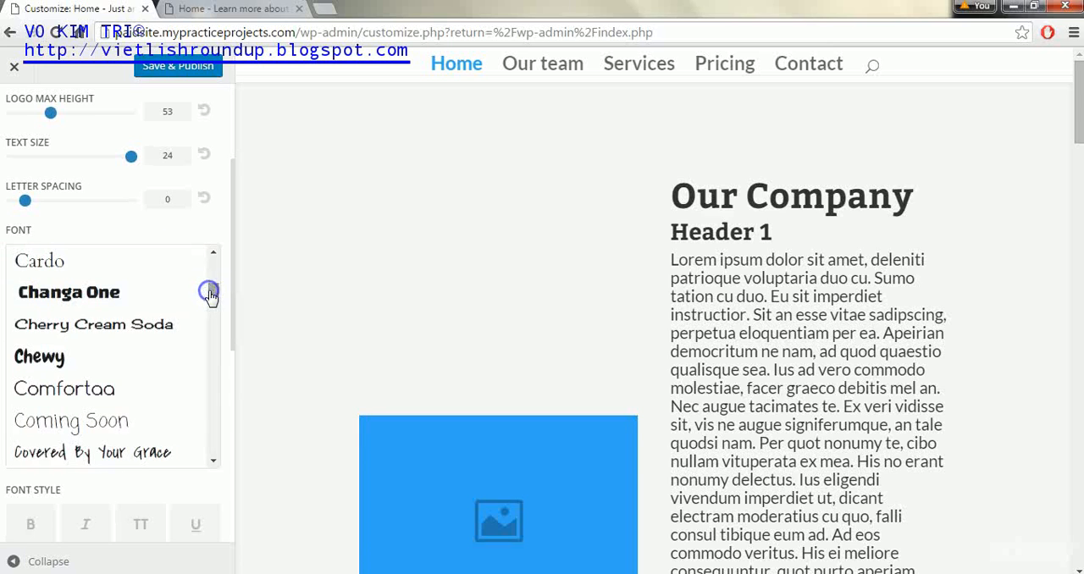
click(138, 324)
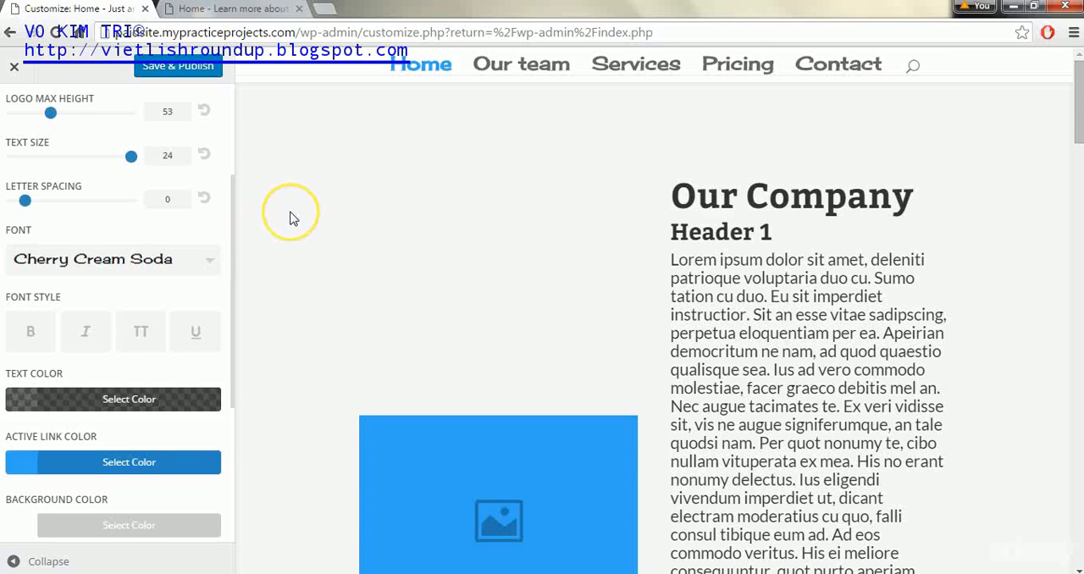
Set the primary menu font to Comfortaa and apply the bold font style
click(201, 259)
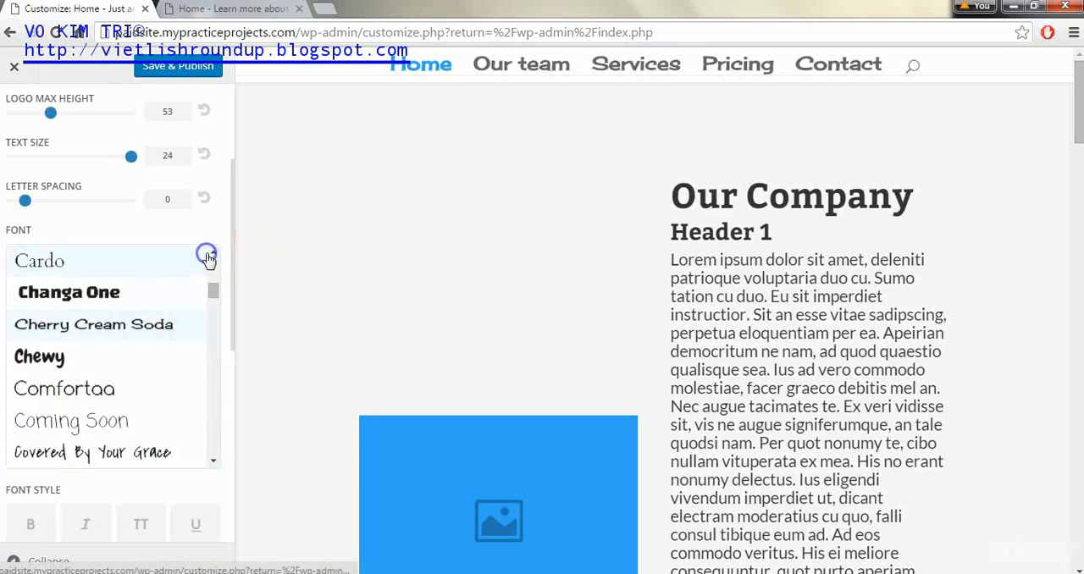
click(176, 386)
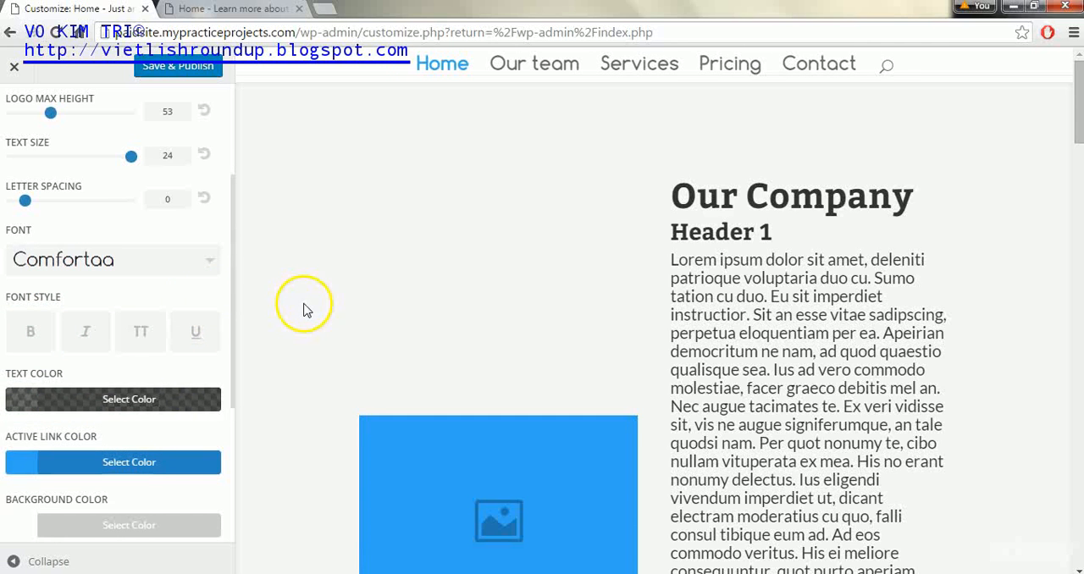
click(233, 215)
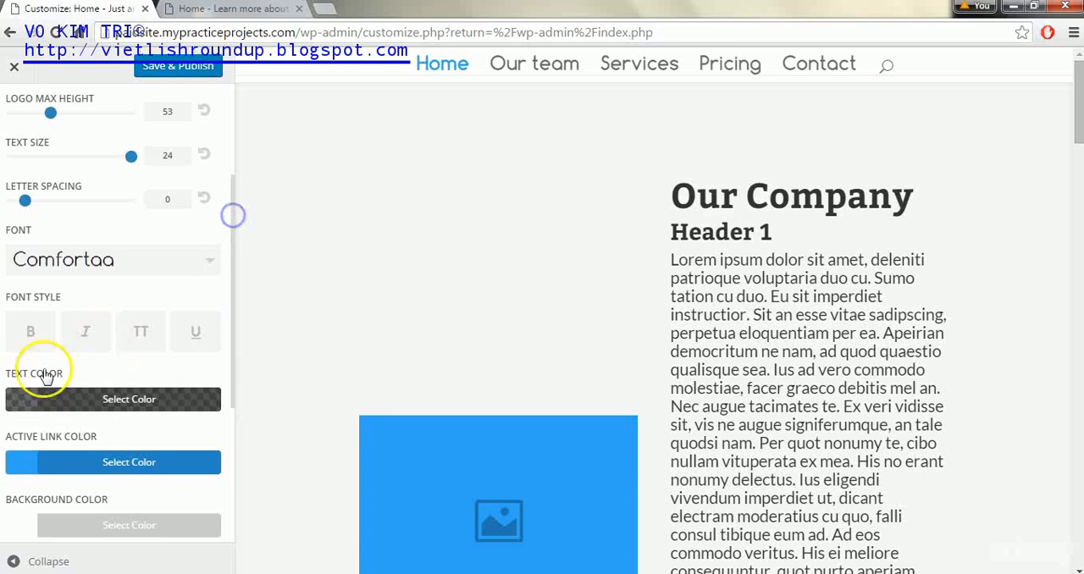
click(32, 329)
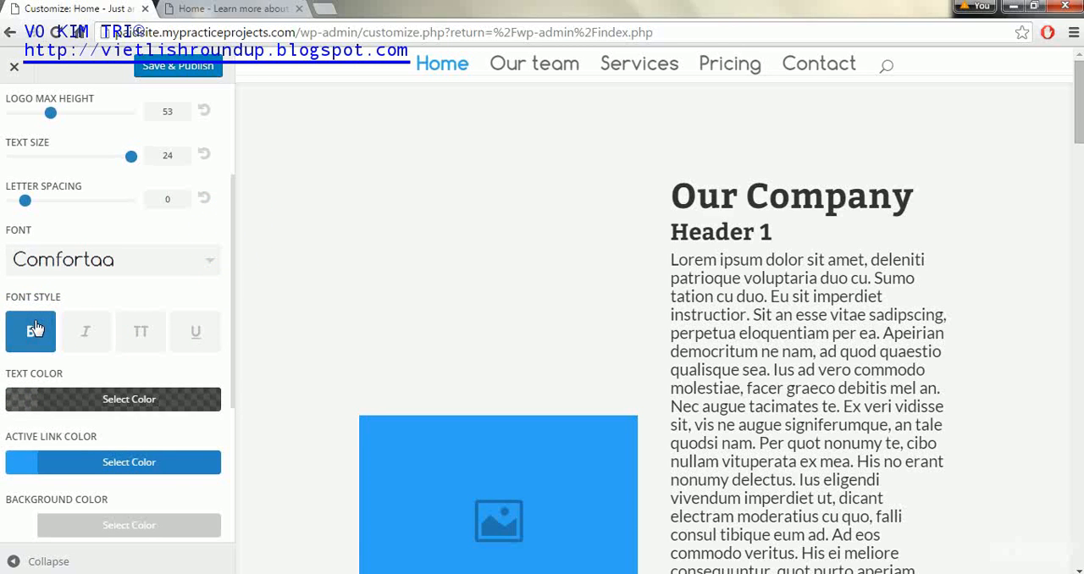
Turn off the bold style for the primary menu font and publish the changes
click(34, 329)
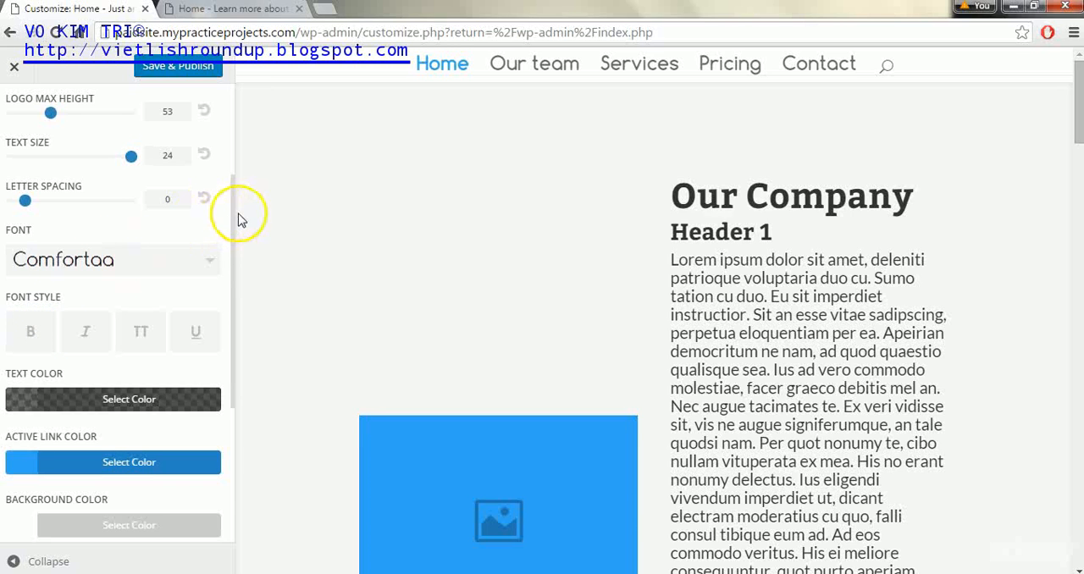
click(232, 191)
drag(234, 220, 232, 344)
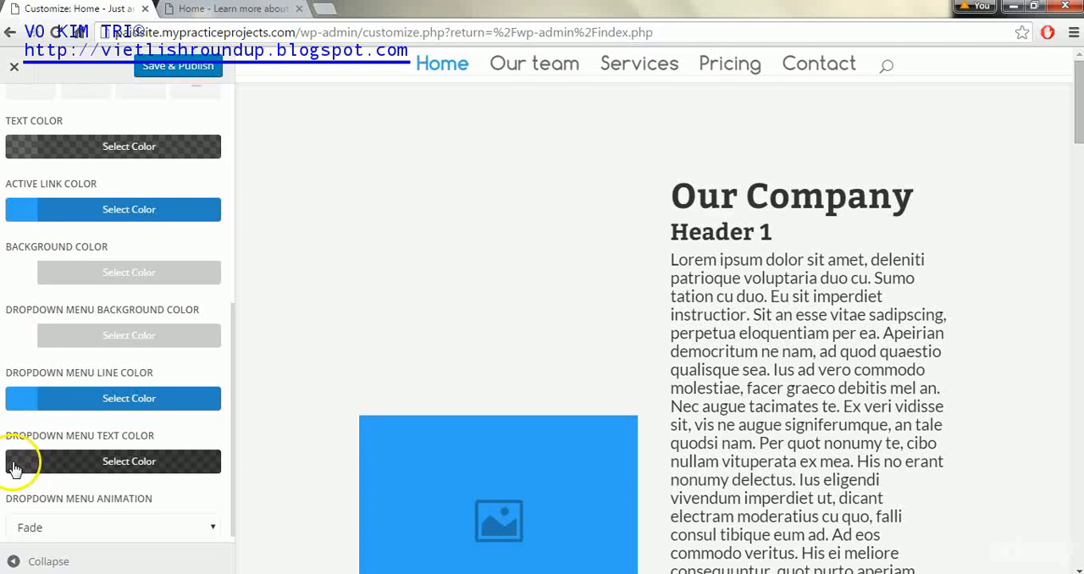
click(233, 316)
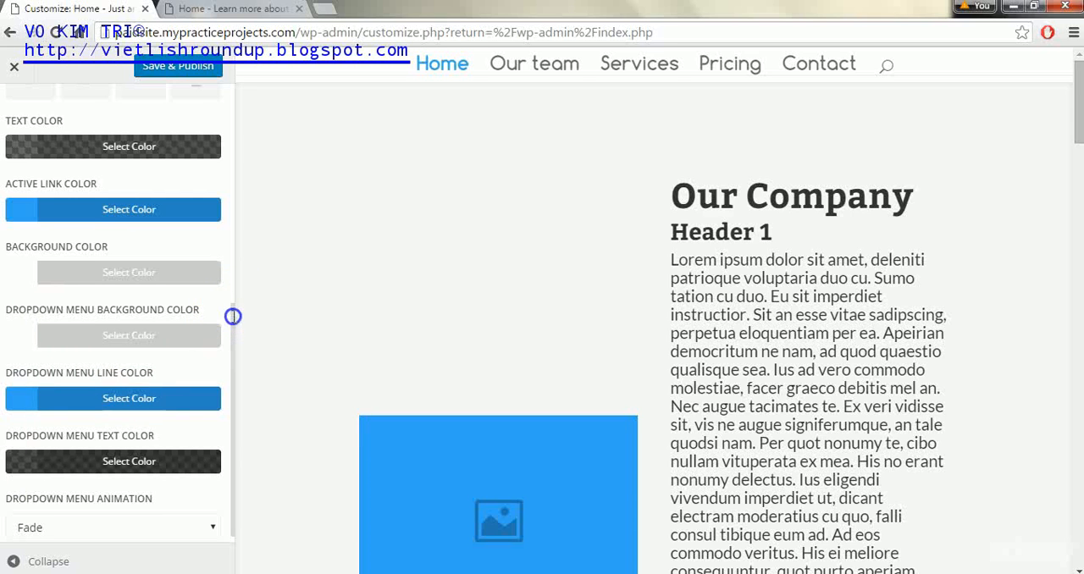
drag(234, 317, 232, 348)
click(26, 455)
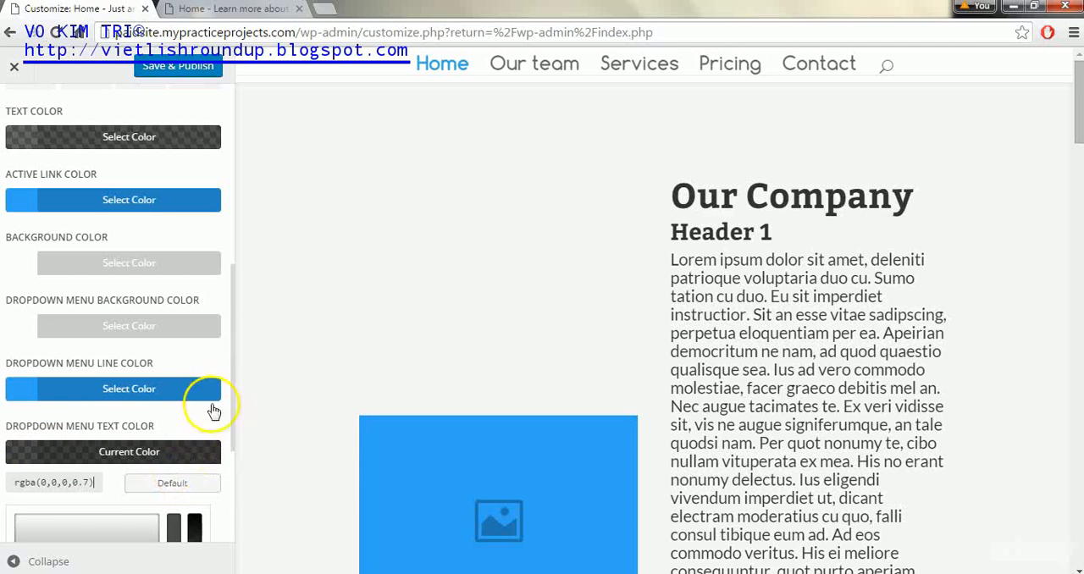
click(281, 279)
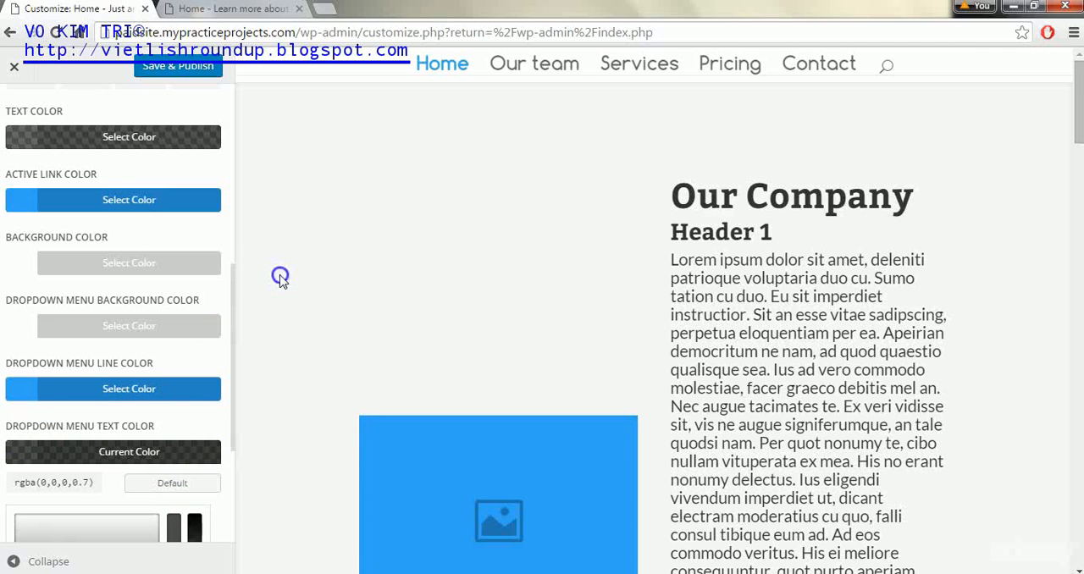
click(199, 66)
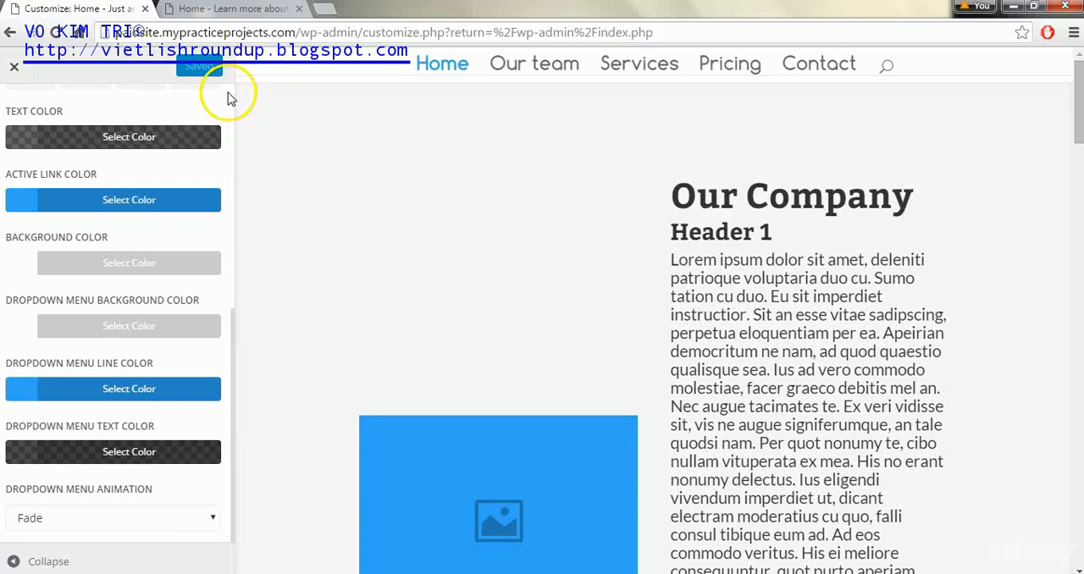
Set the secondary menu bar's text size to 13, leaving its full-width option off
scroll(233, 95, up, 5)
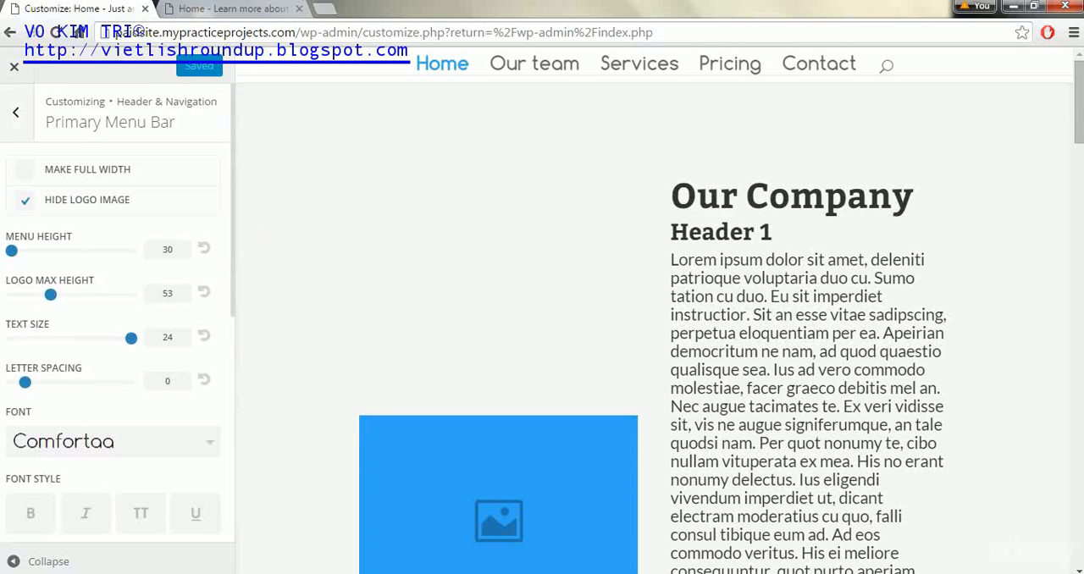
click(15, 112)
click(147, 254)
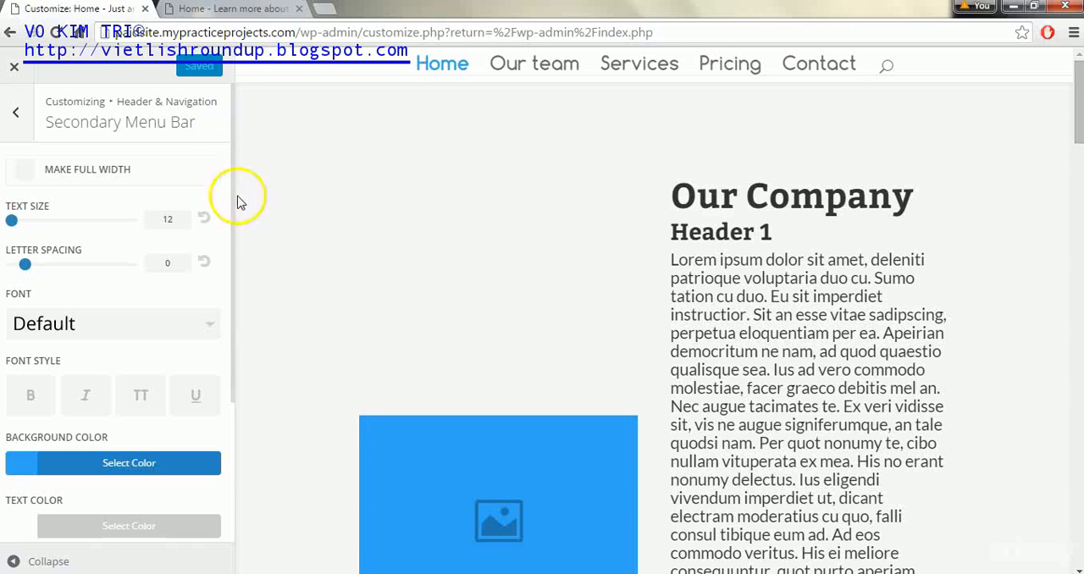
click(26, 172)
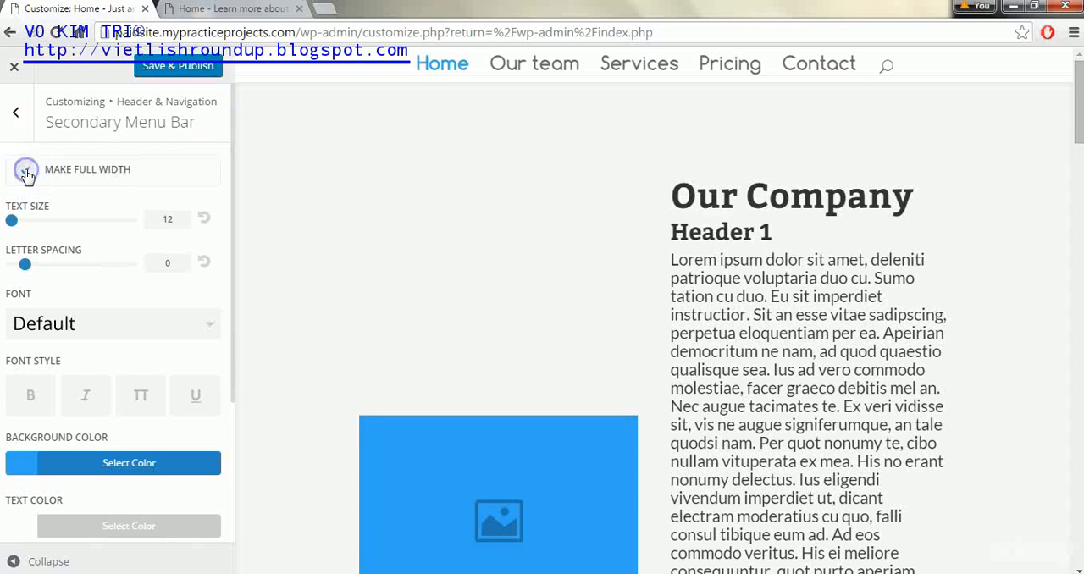
mouse_move(11, 220)
mouse_down()
mouse_move(85, 217)
mouse_move(25, 225)
mouse_up()
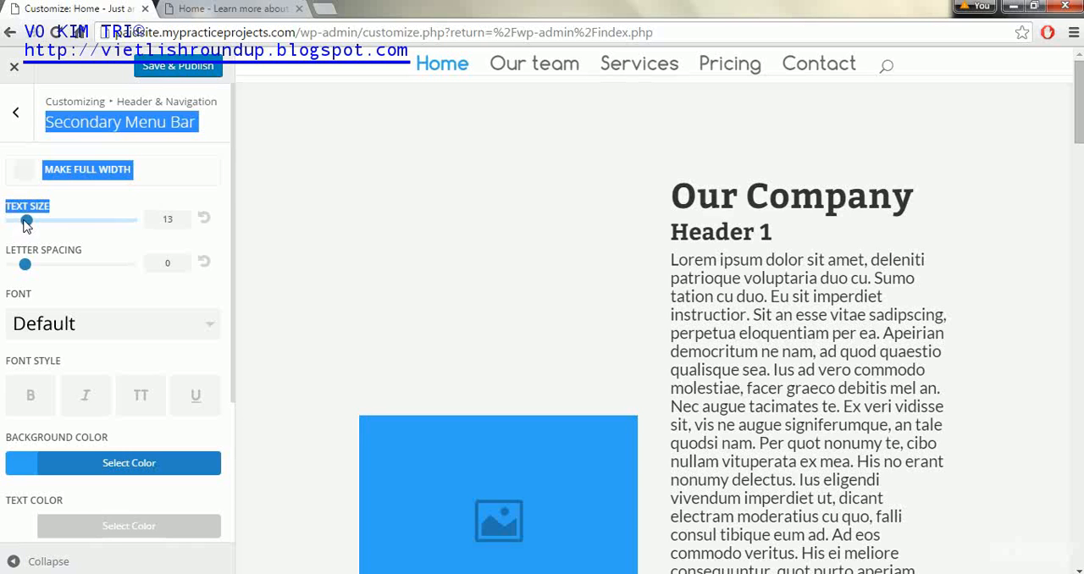
click(310, 227)
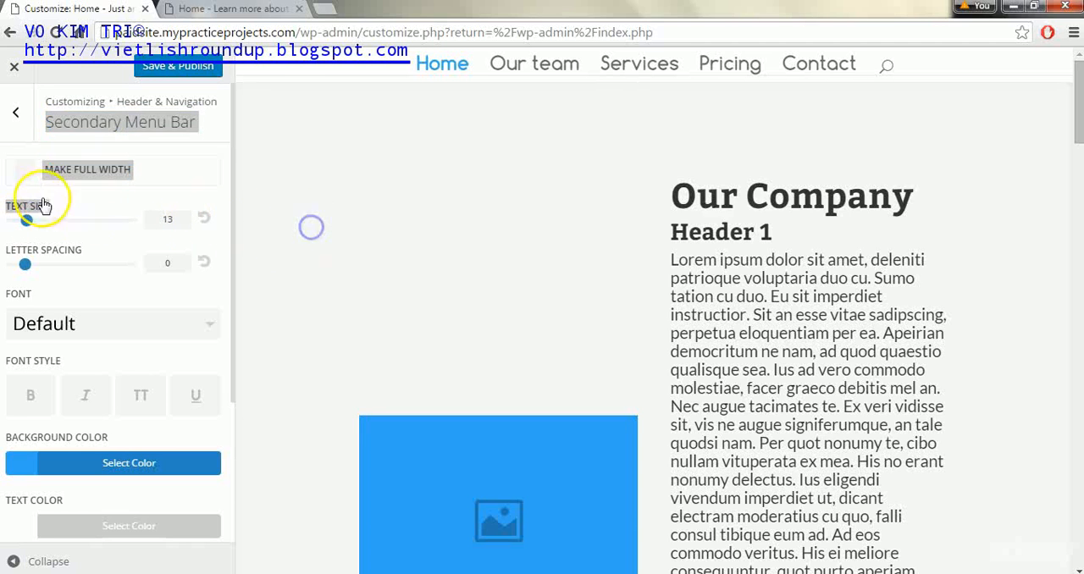
Hide the logo image in the fixed navigation settings
click(21, 116)
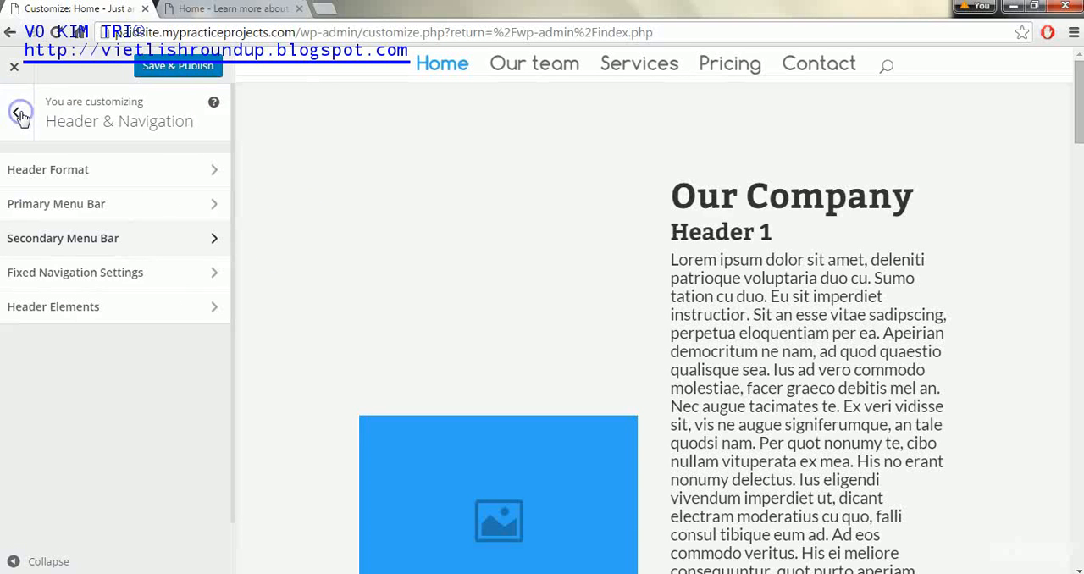
click(149, 280)
click(26, 177)
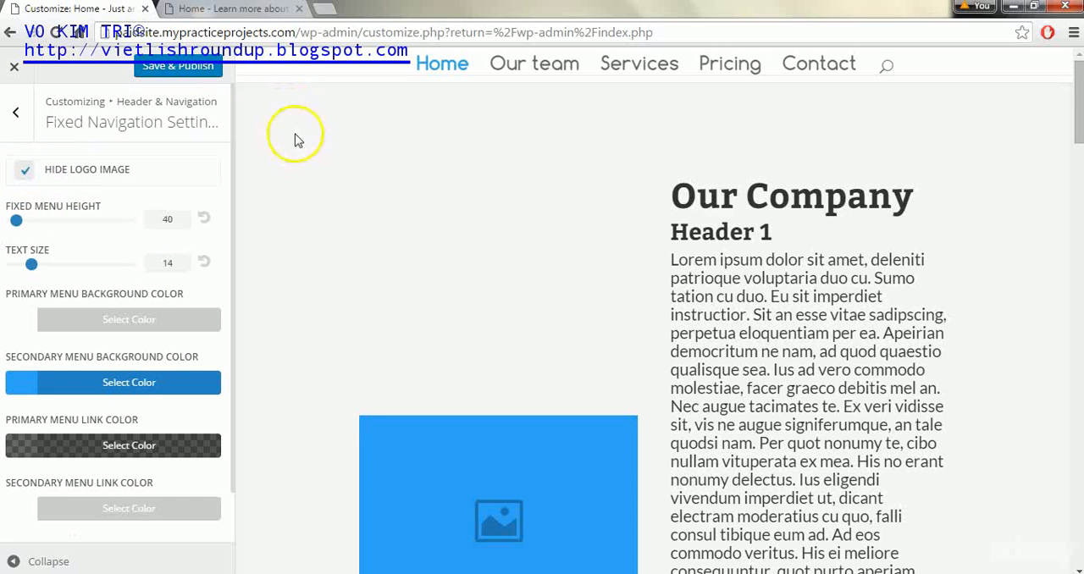
triple_click(231, 102)
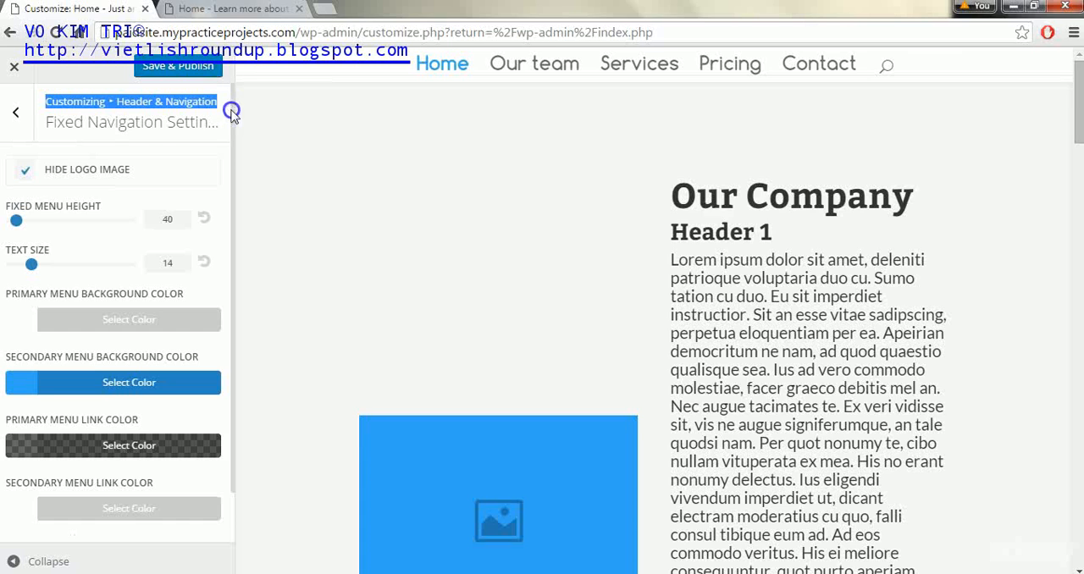
Try fixed menu heights of 103 and 30 and reset the height to its default
click(46, 222)
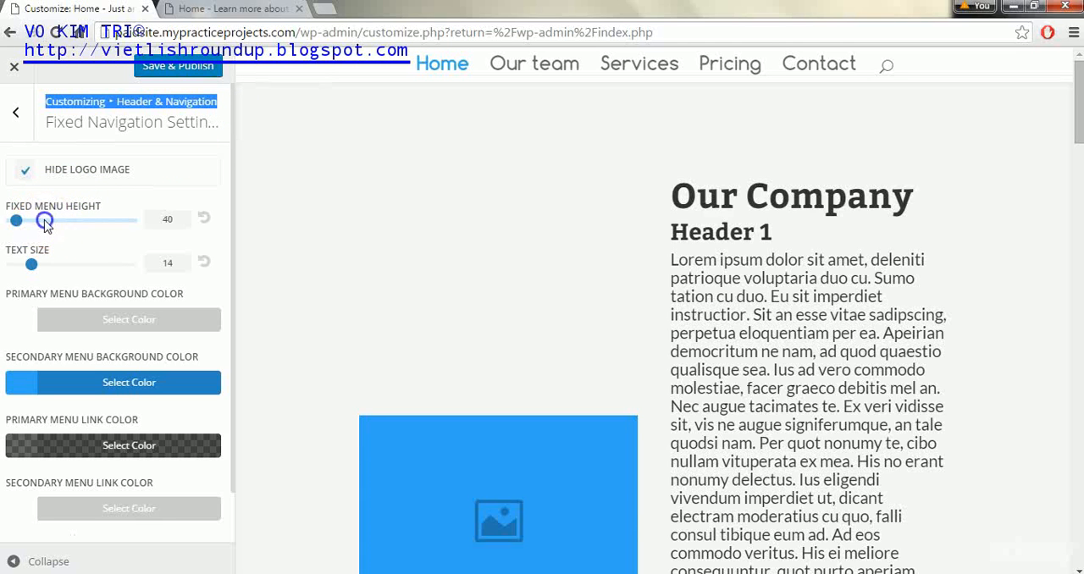
click(91, 220)
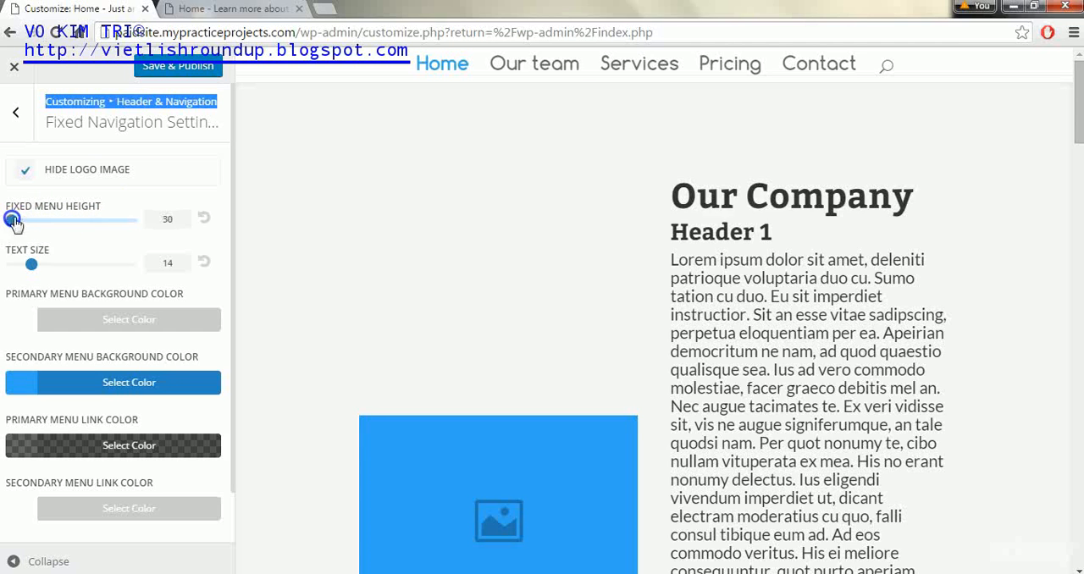
click(204, 219)
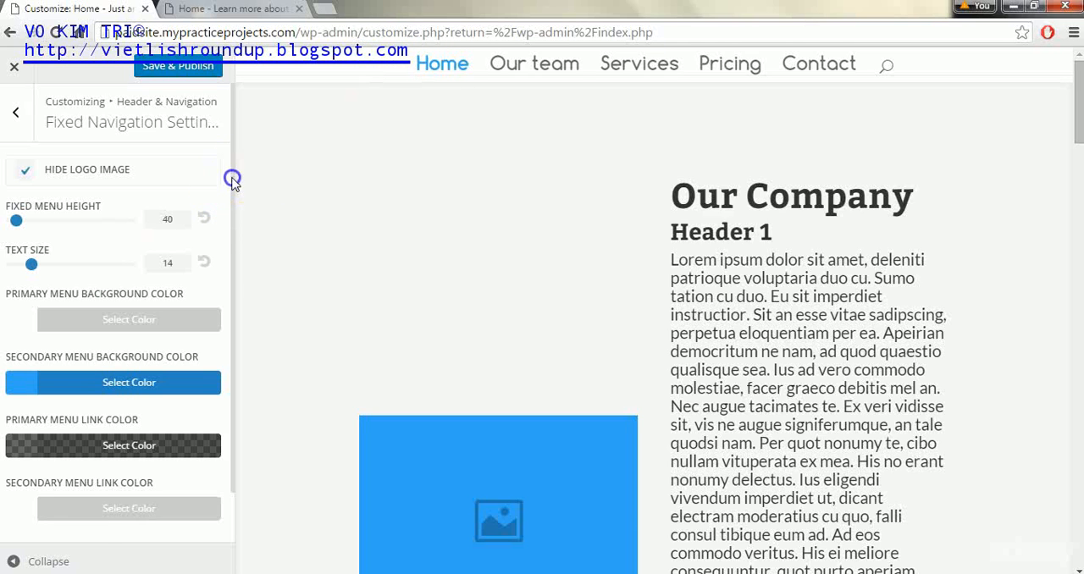
Look over the fixed navigation color options and publish the settings
drag(230, 174, 232, 247)
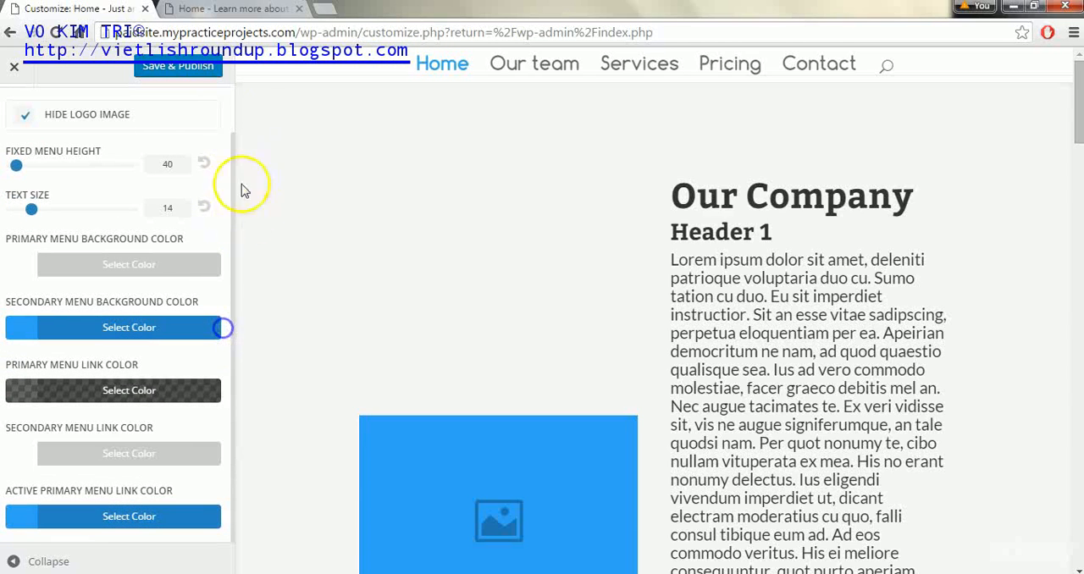
click(148, 72)
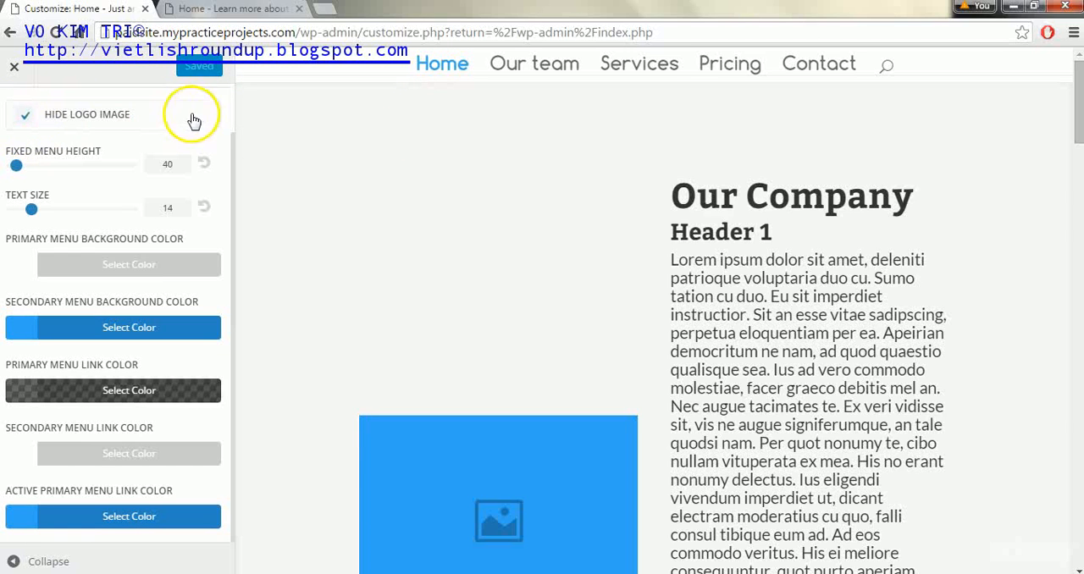
click(233, 102)
click(233, 106)
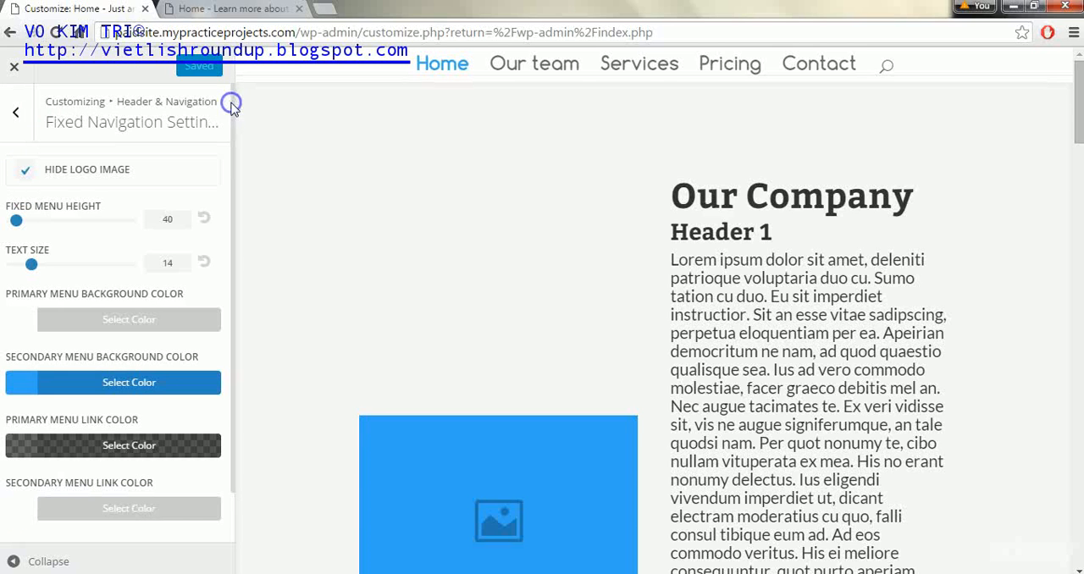
Turn off the search icon and turn on the social icons in the header elements
click(19, 115)
click(114, 306)
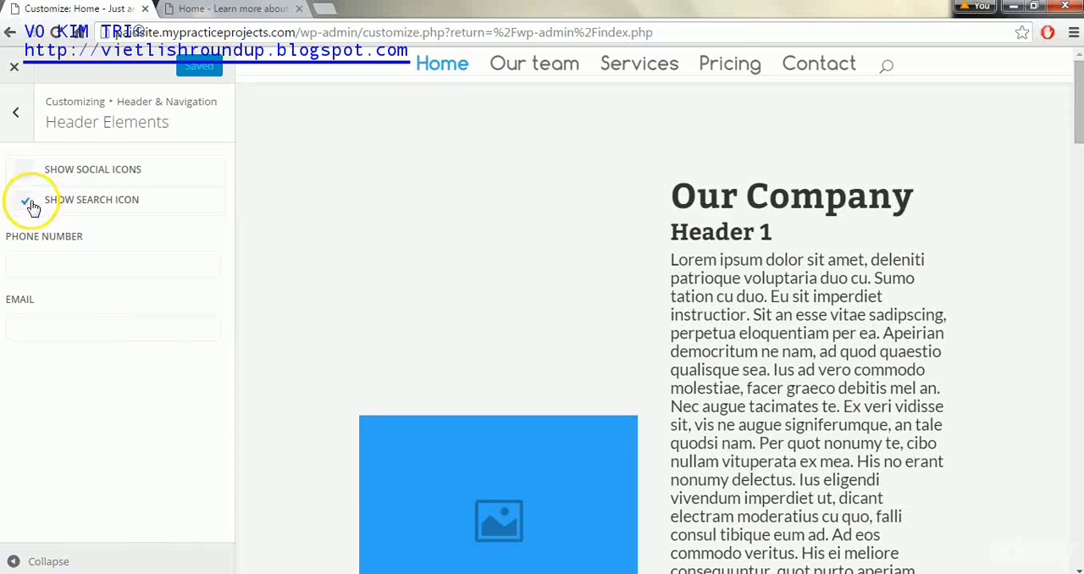
click(29, 204)
click(29, 203)
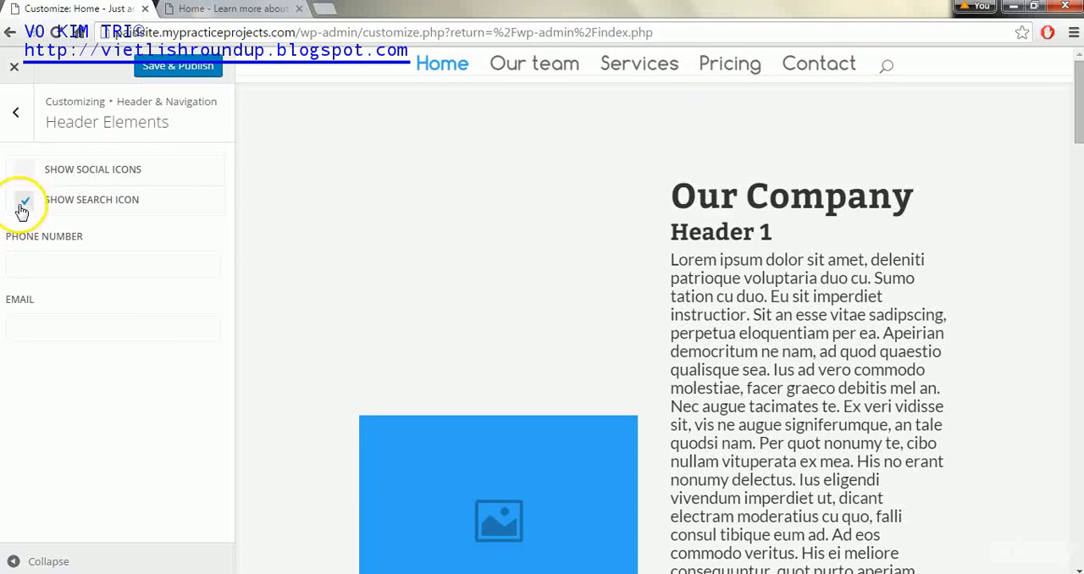
click(25, 202)
click(25, 171)
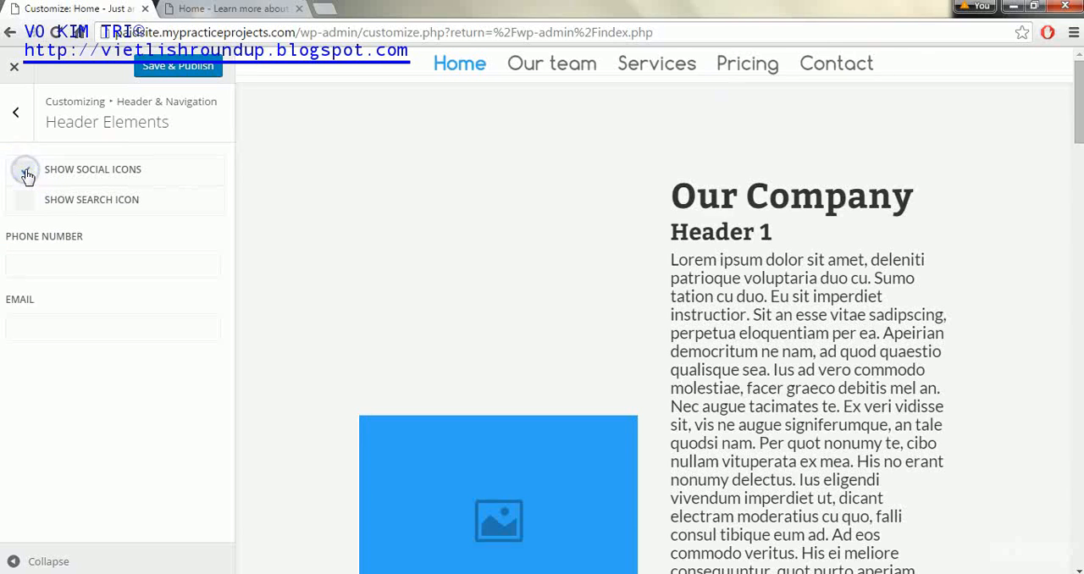
drag(1077, 91, 1076, 78)
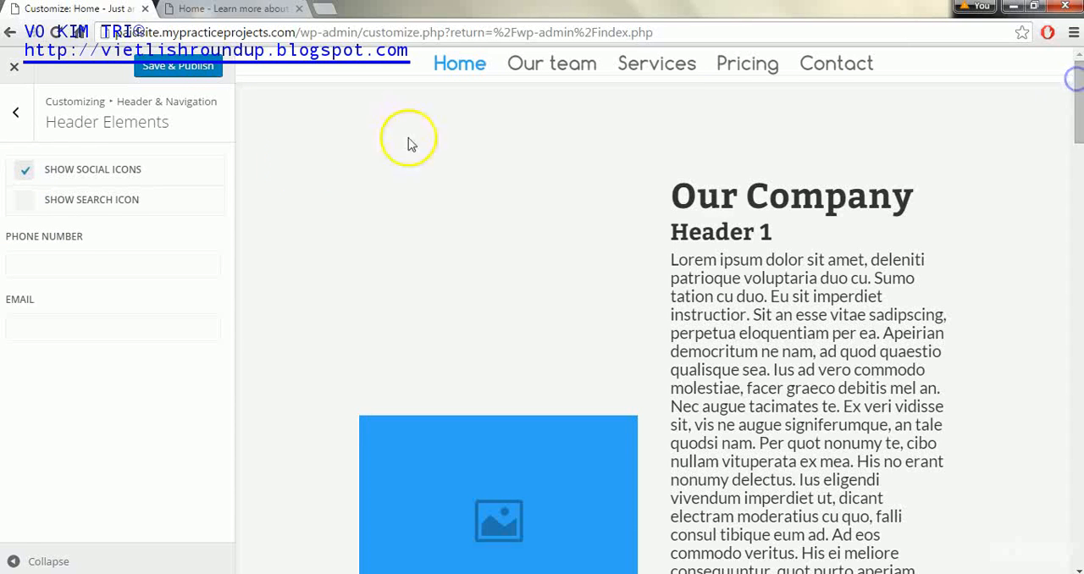
Check the secondary menu bar settings and return to the header and navigation options
click(15, 112)
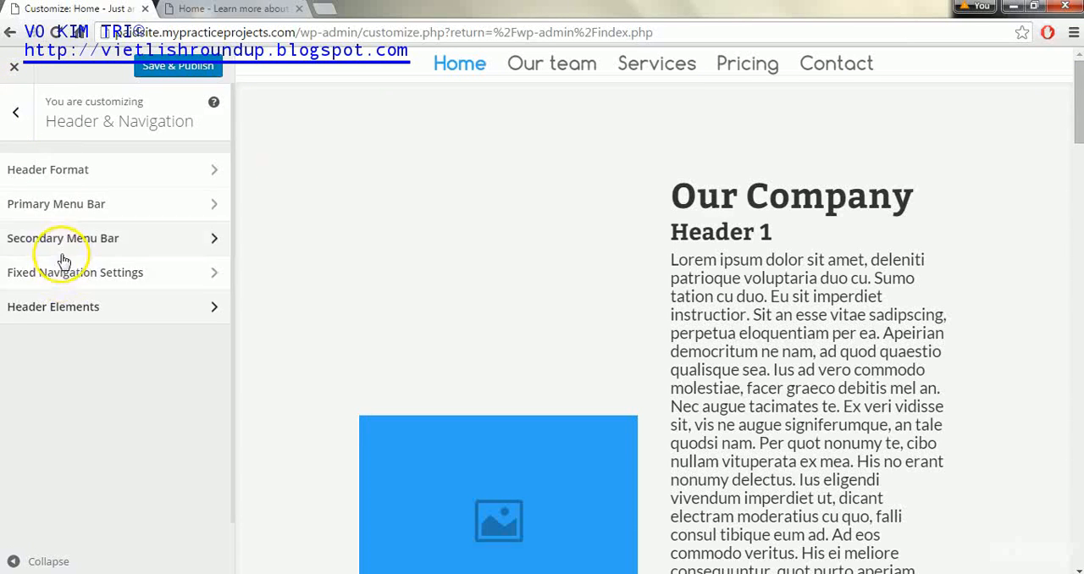
click(63, 243)
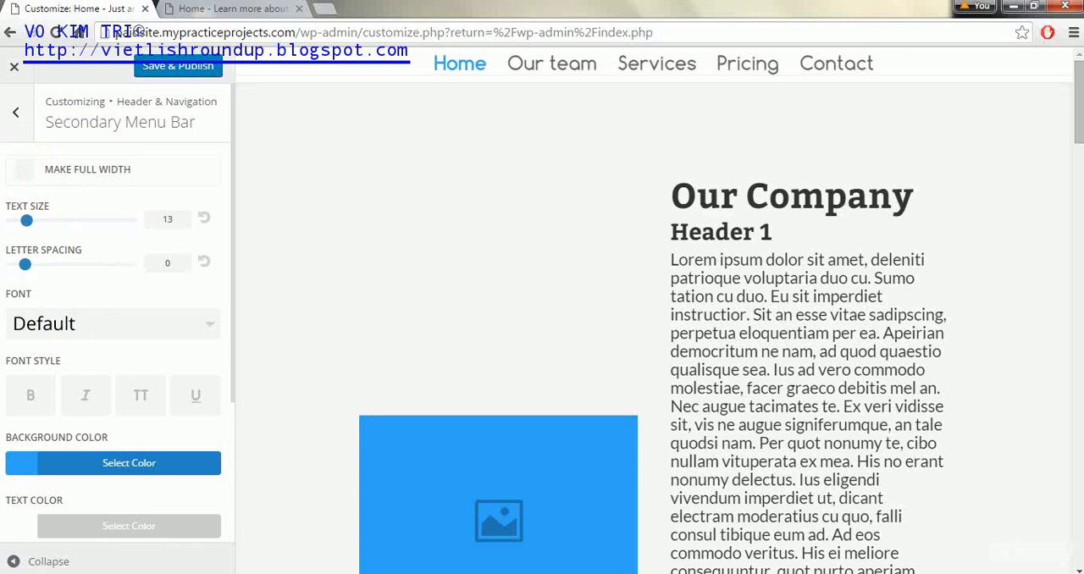
click(10, 110)
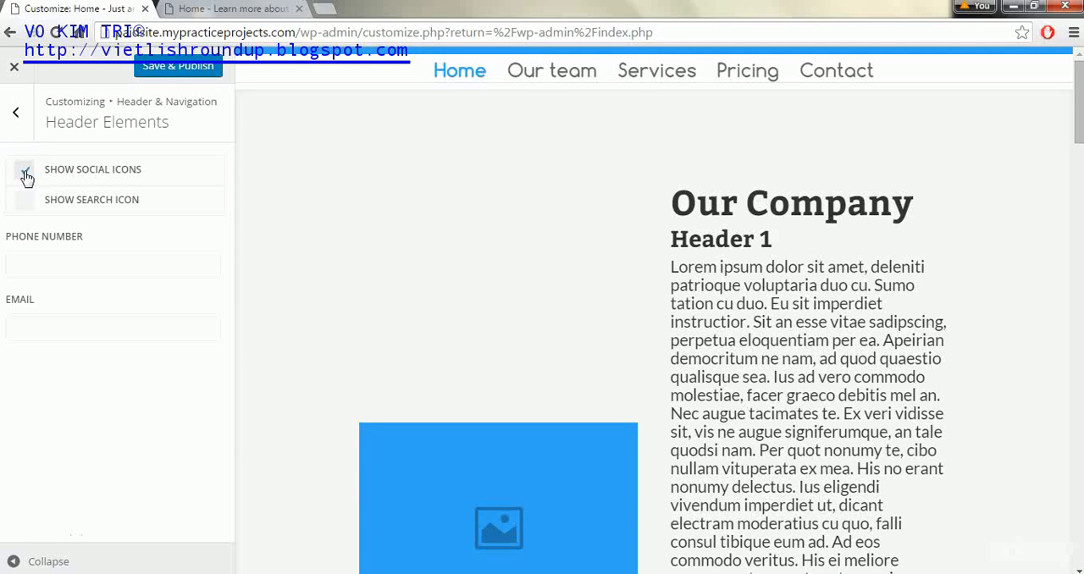
Enter the company's phone number and support e-mail in the header elements and publish the changes
click(24, 262)
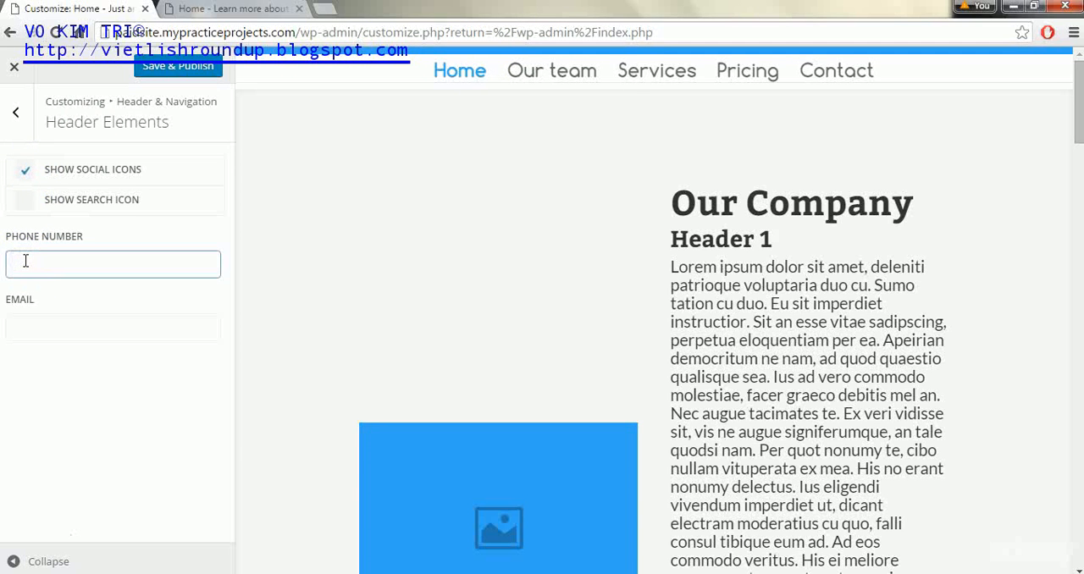
text(123-456-7890)
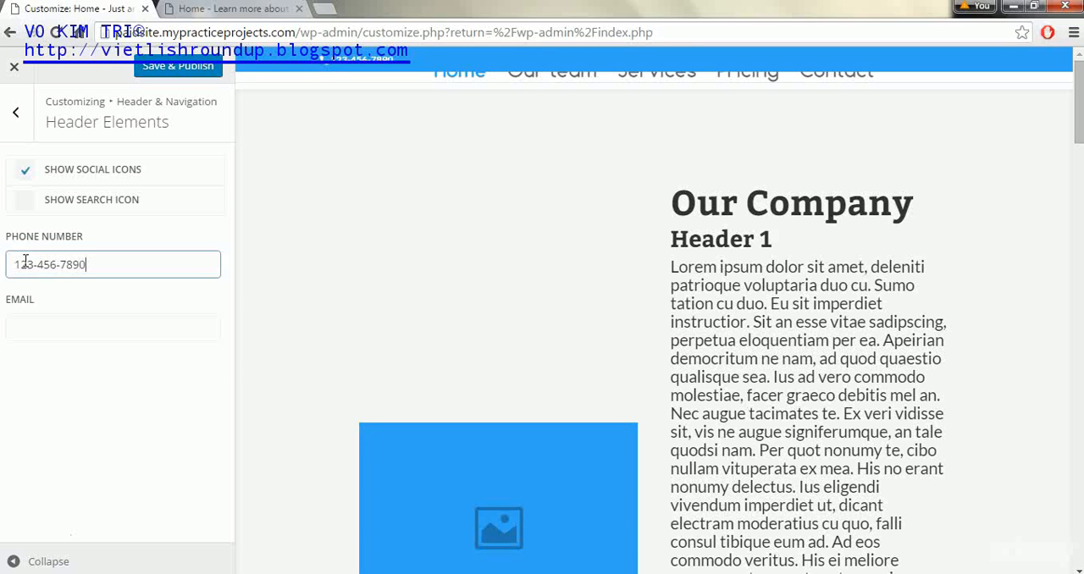
click(25, 324)
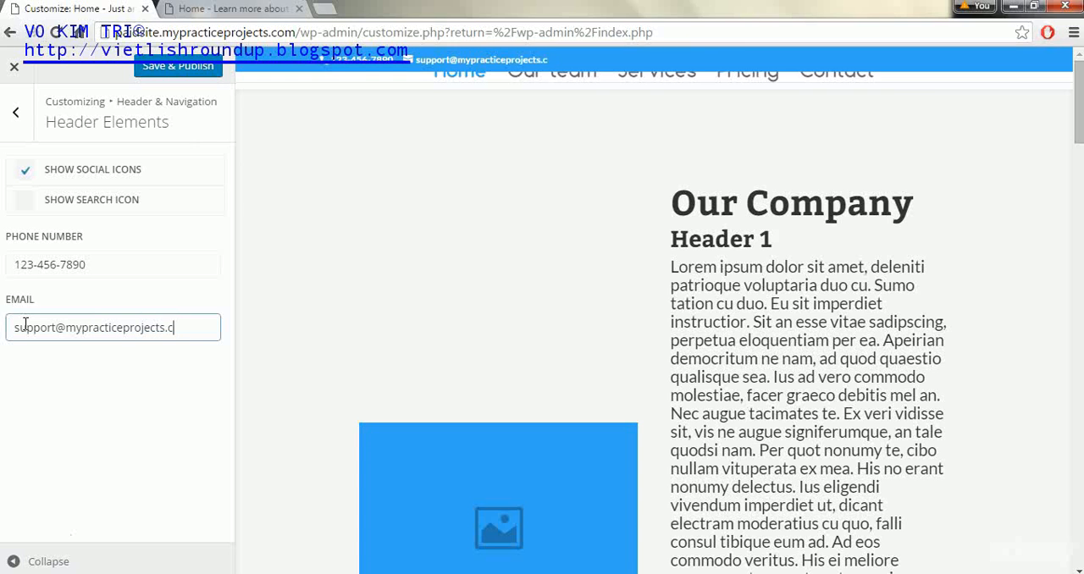
click(191, 67)
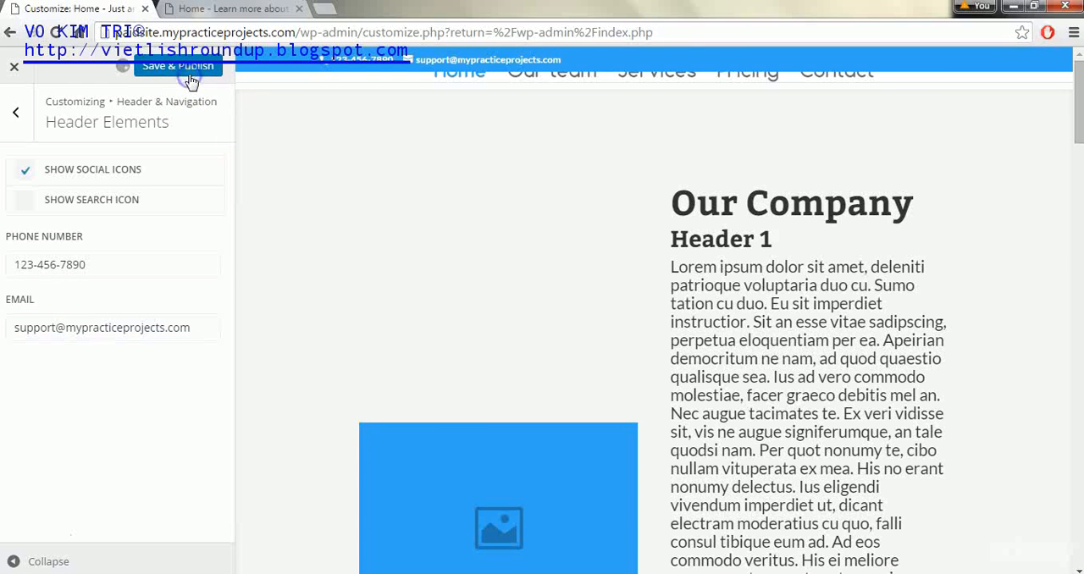
Reload the live home page to check the header, and bring the customizer back to its header and navigation options
click(186, 11)
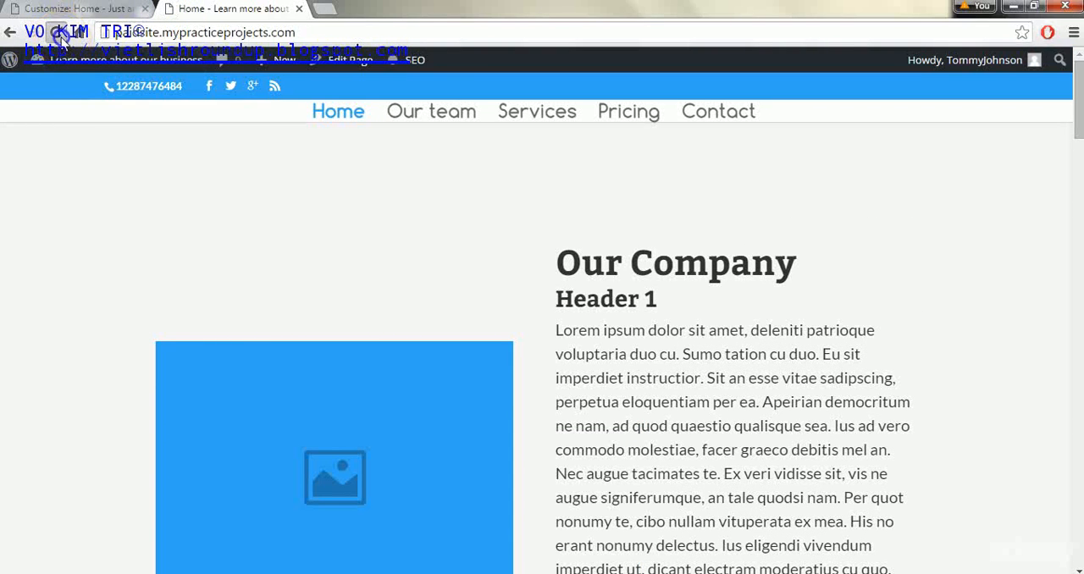
click(56, 33)
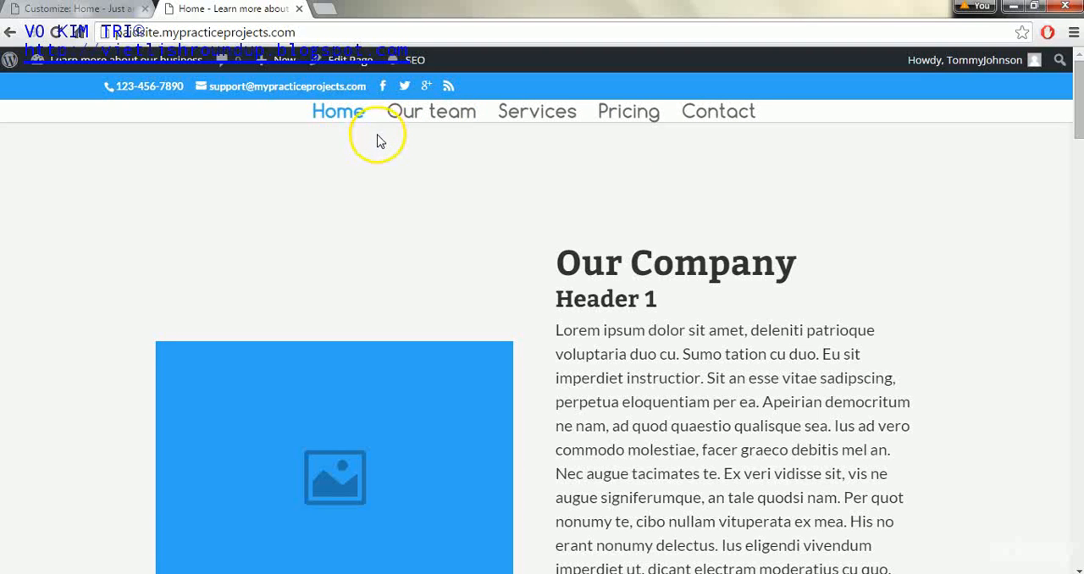
click(106, 10)
click(15, 112)
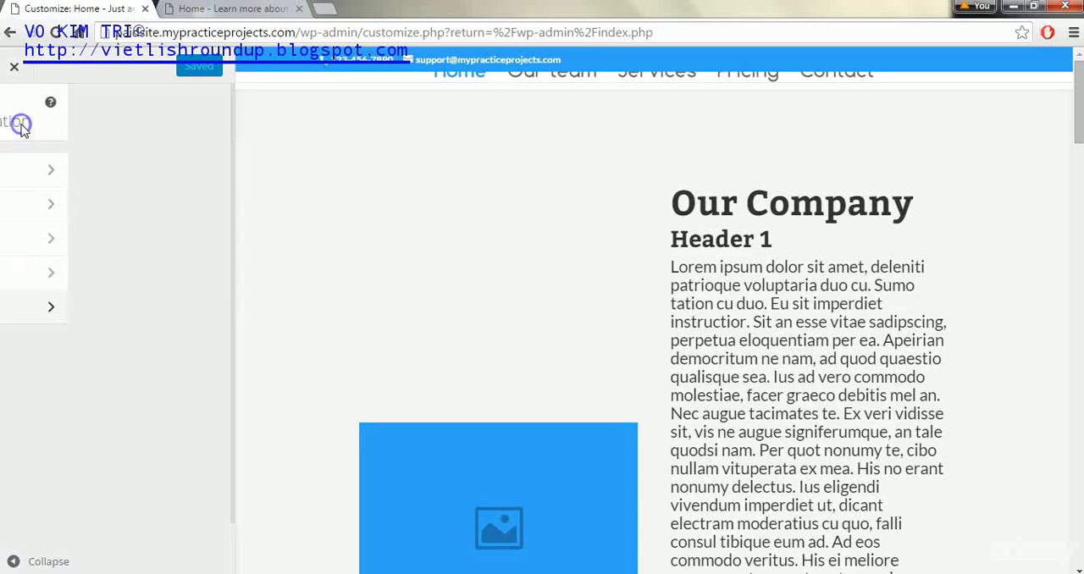
click(237, 10)
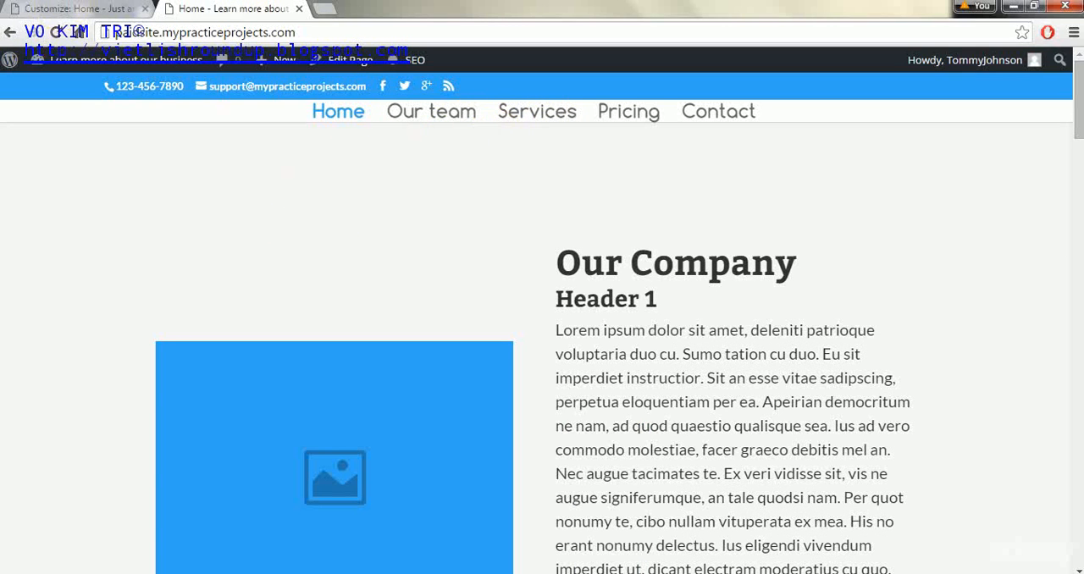
click(61, 8)
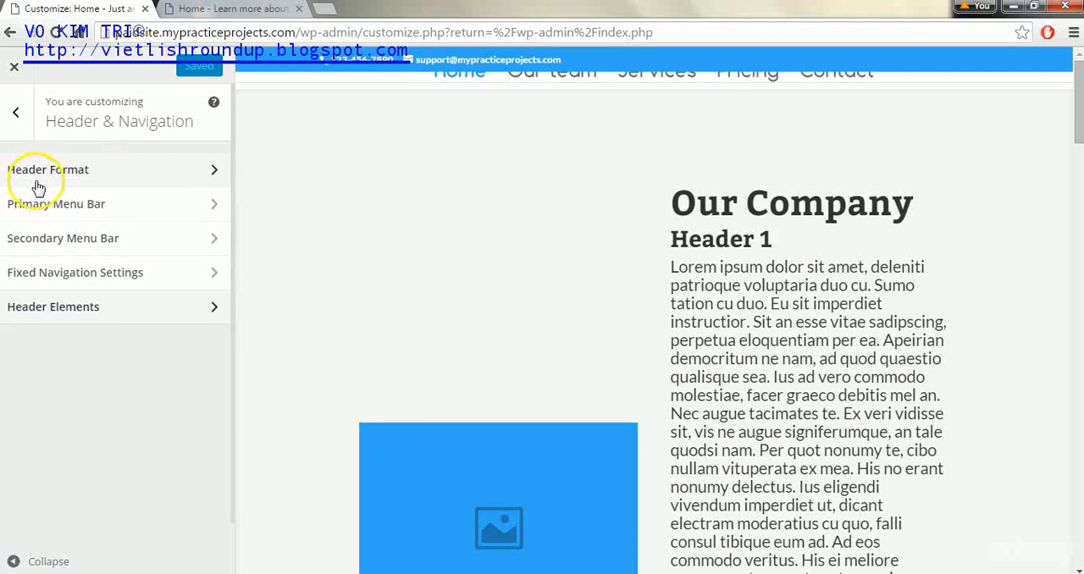
Publish the primary menu bar with its menu height reset to the default 66 and check the reloaded live home page
click(85, 205)
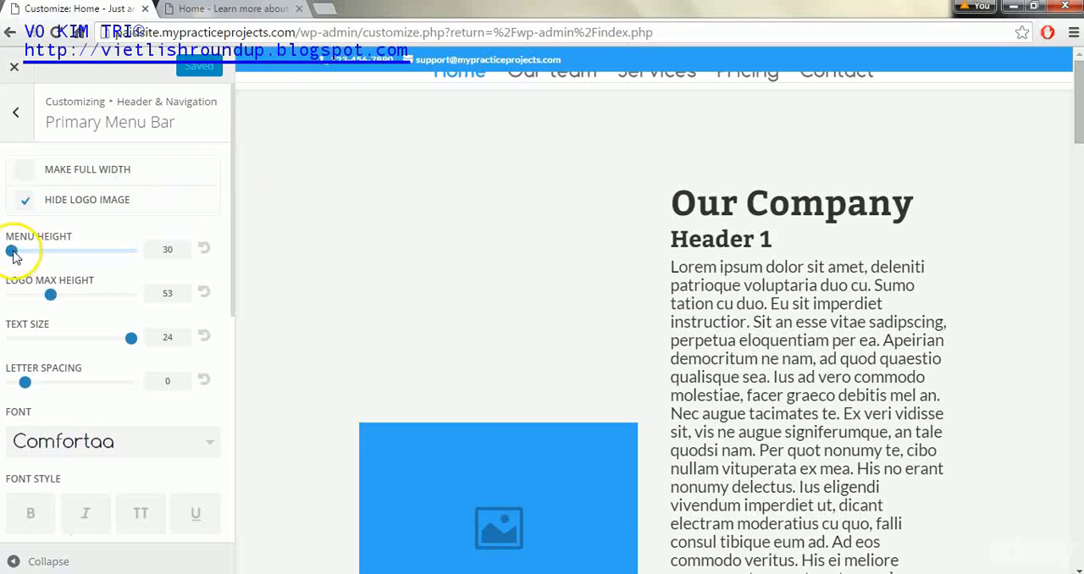
click(210, 246)
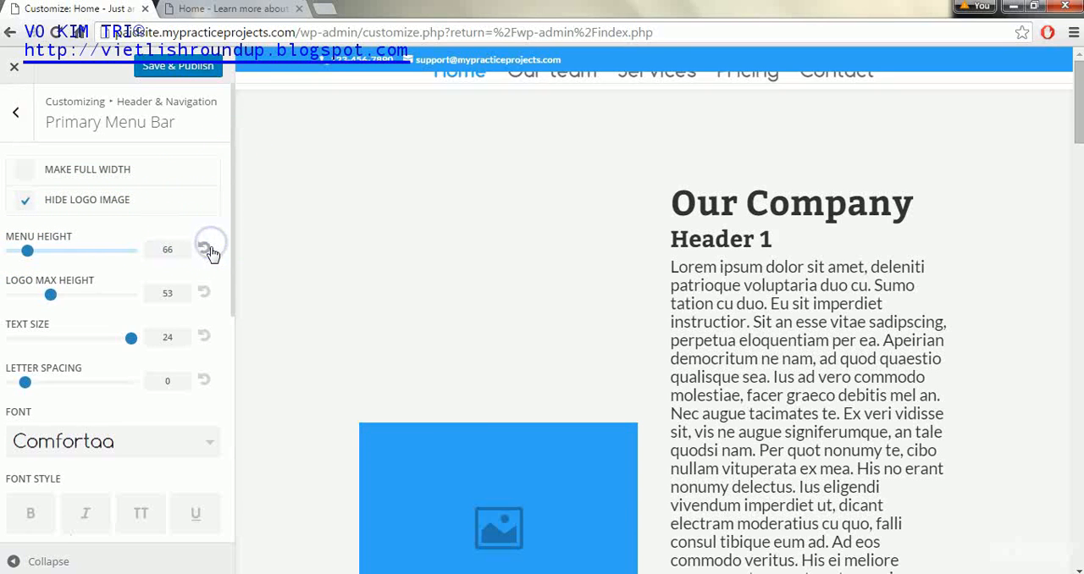
click(175, 69)
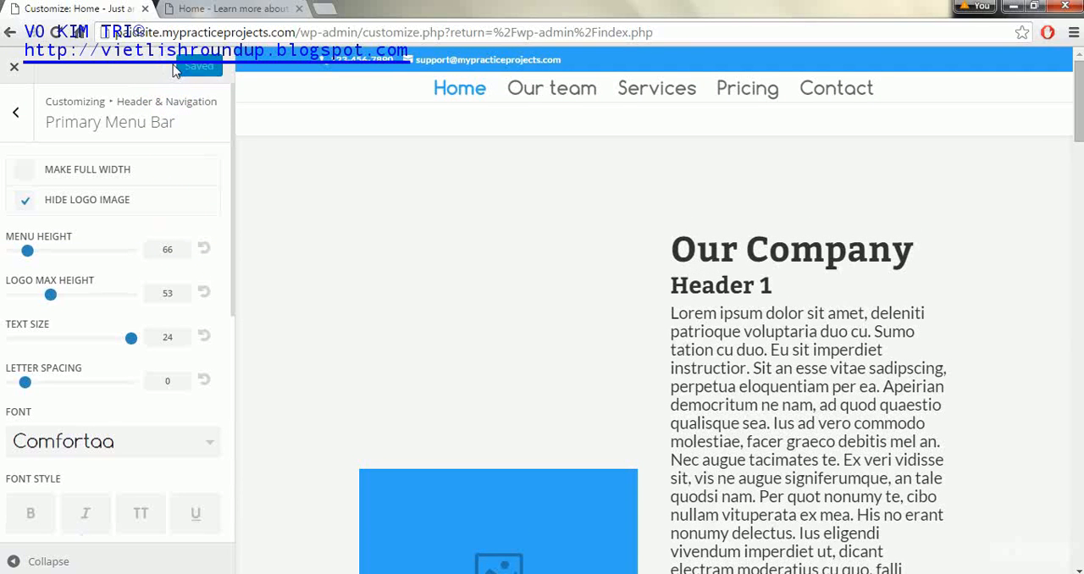
click(199, 11)
click(56, 32)
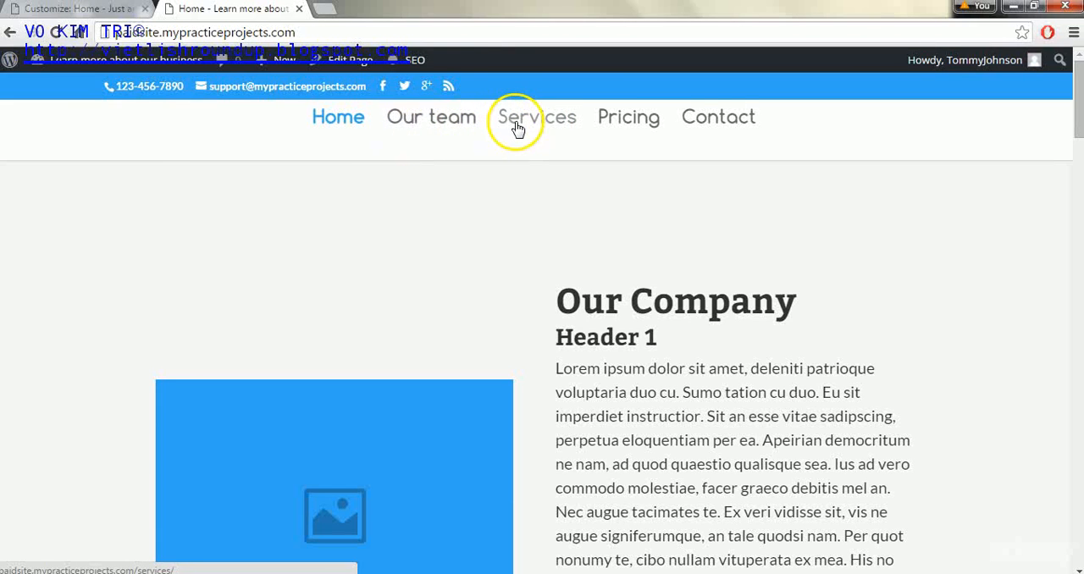
Publish the primary menu bar with a menu height of 45 and check the reloaded live home page
click(109, 10)
click(28, 252)
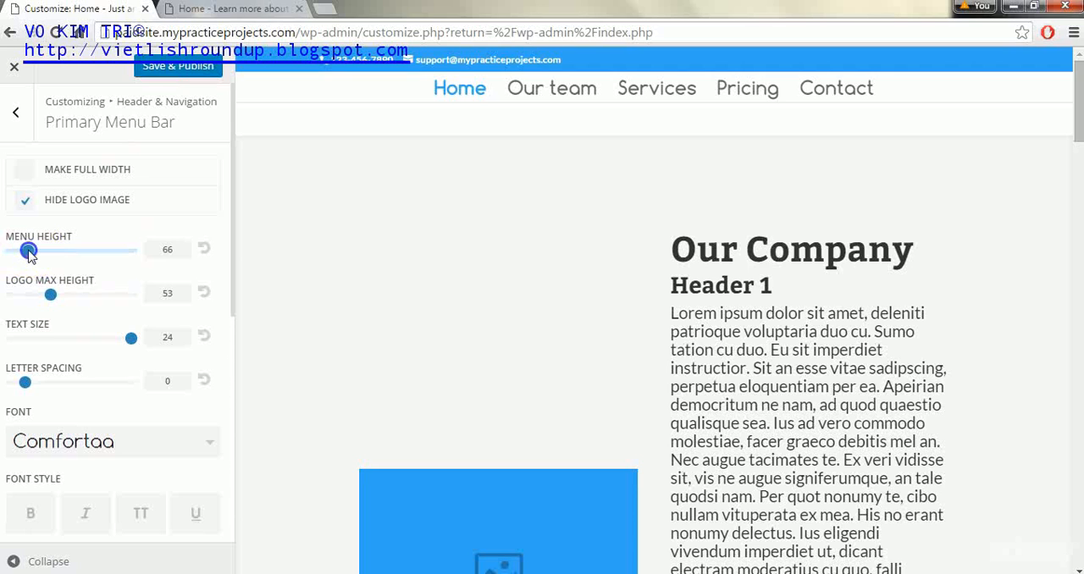
drag(19, 254, 17, 252)
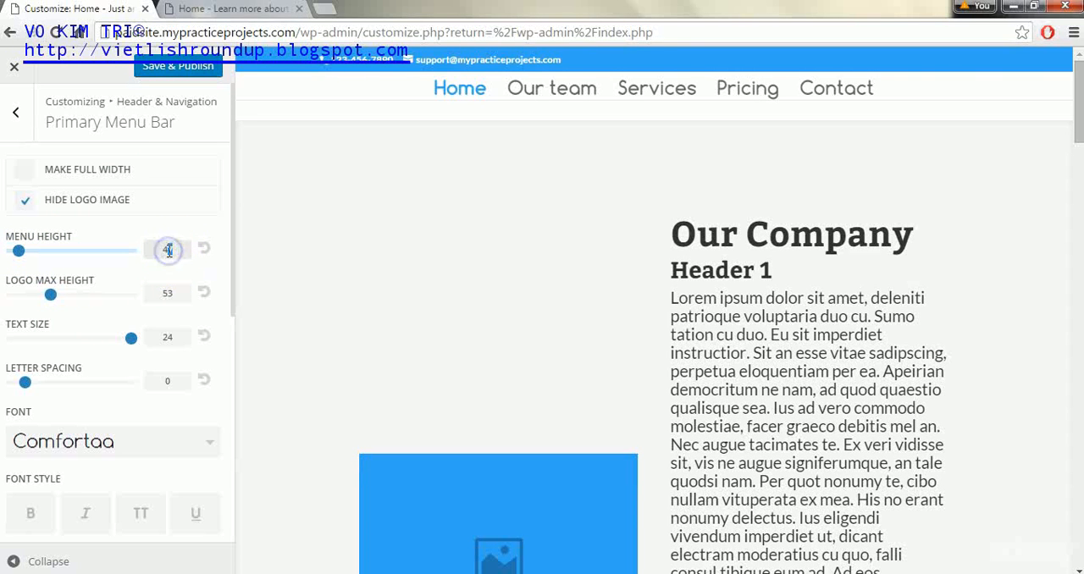
click(180, 66)
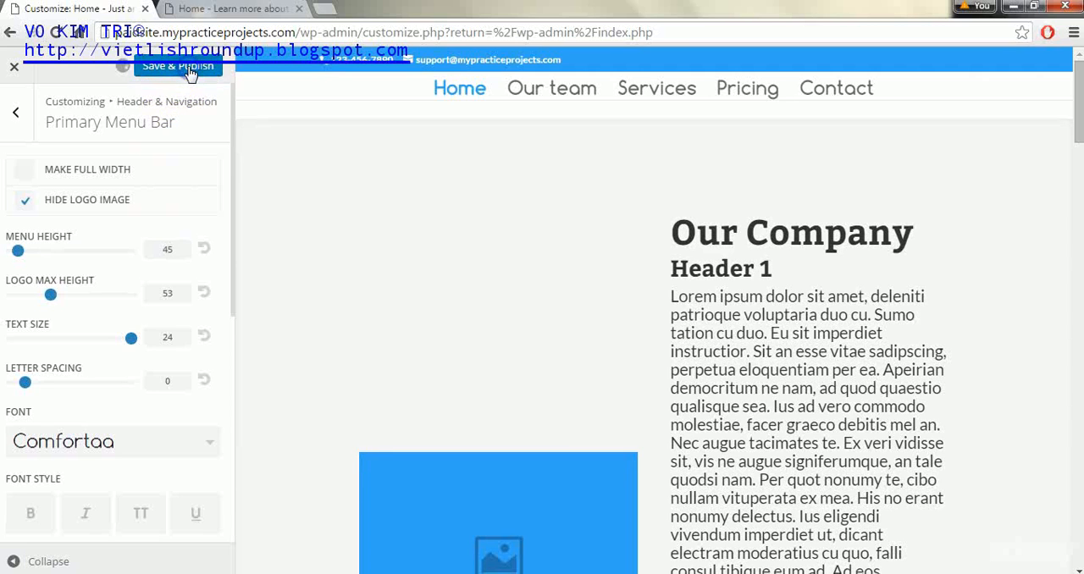
click(225, 10)
click(52, 32)
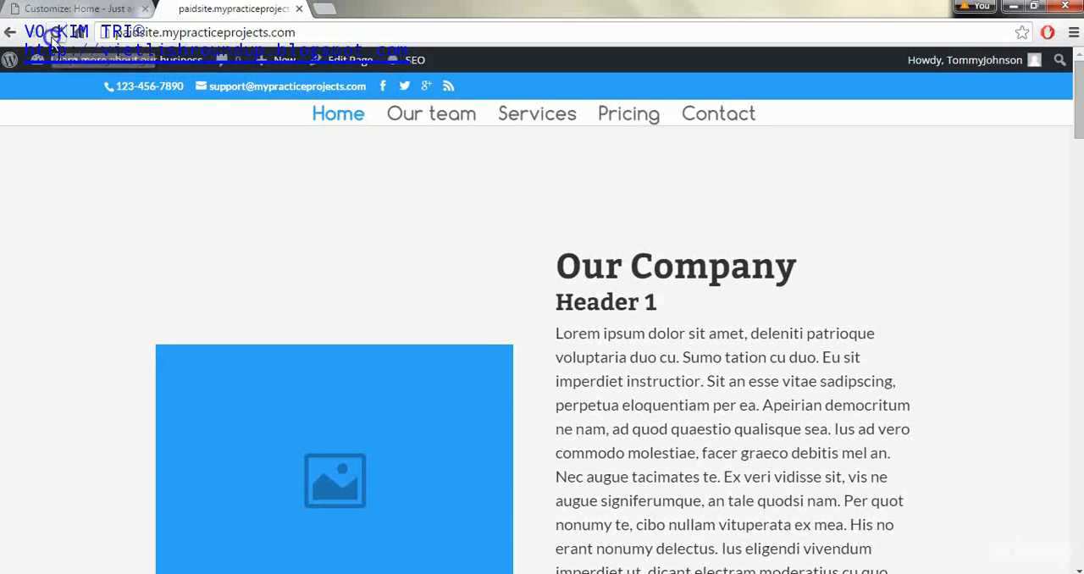
click(52, 32)
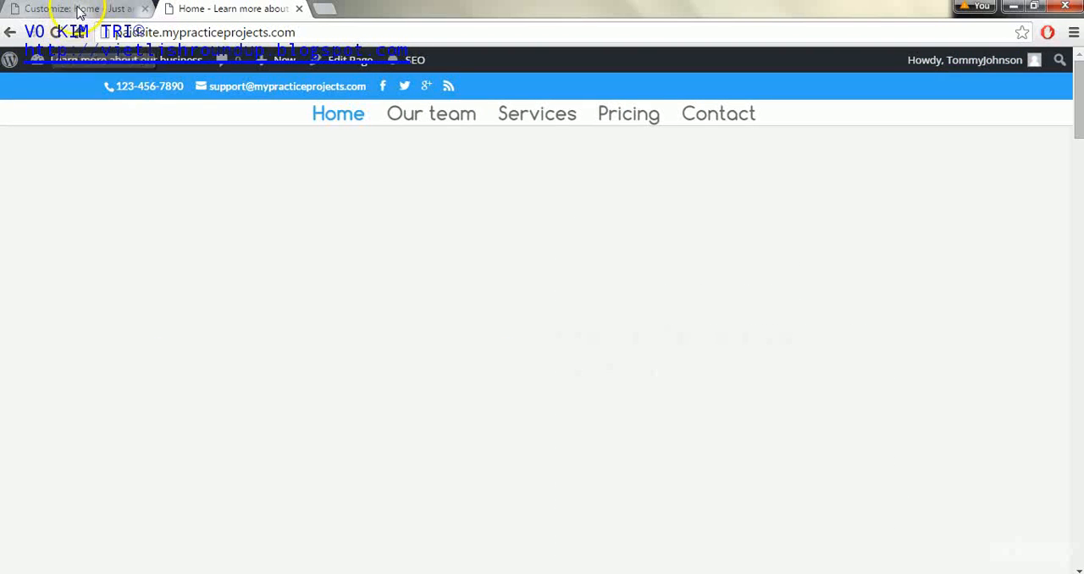
Set the primary menu bar's menu height to 55, publish it, and check the reloaded live home page
click(76, 8)
click(155, 251)
text(500)
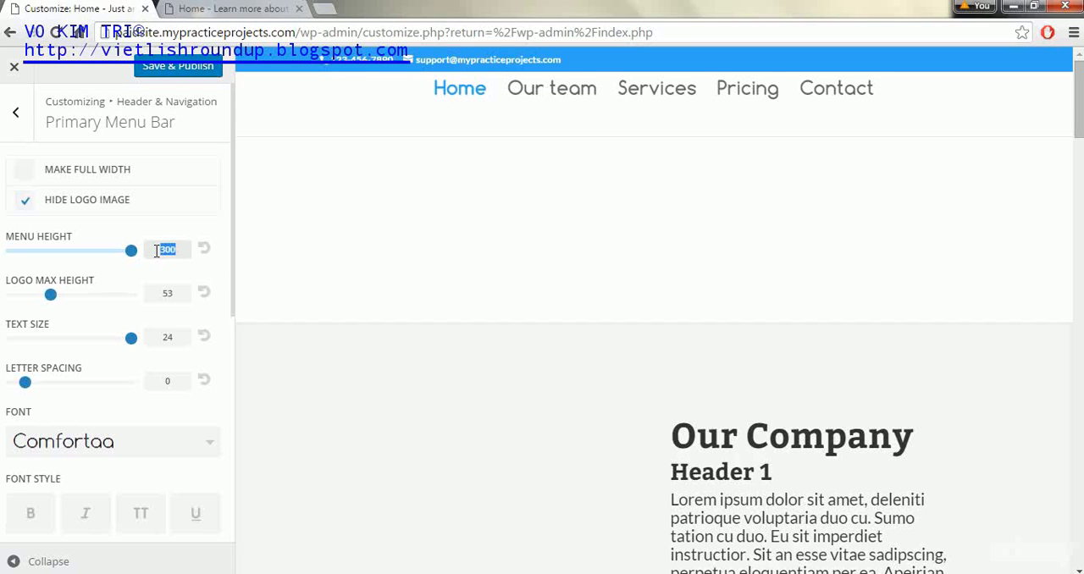
text(55)
click(162, 75)
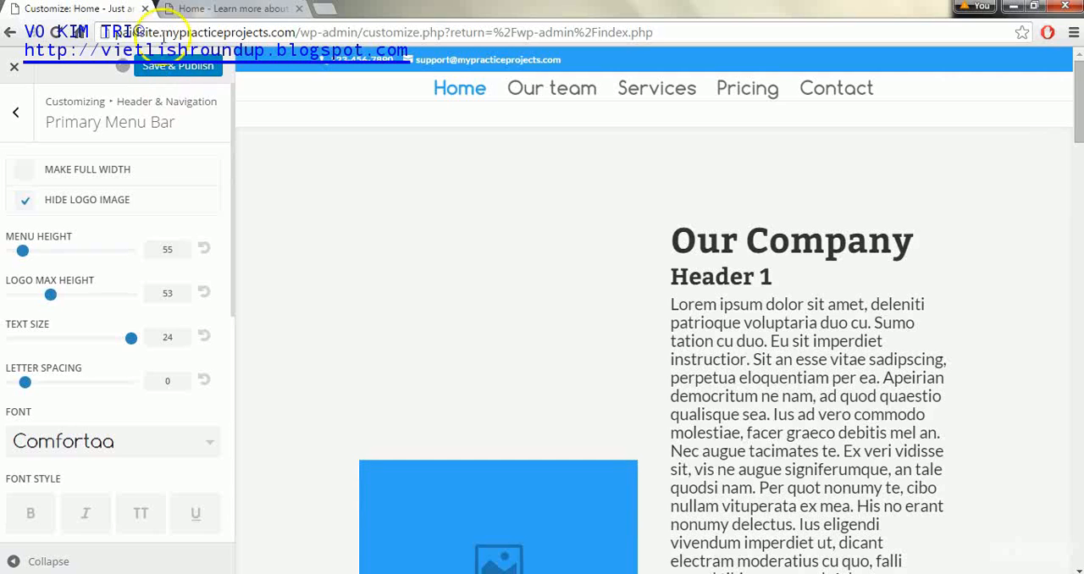
click(197, 9)
click(57, 32)
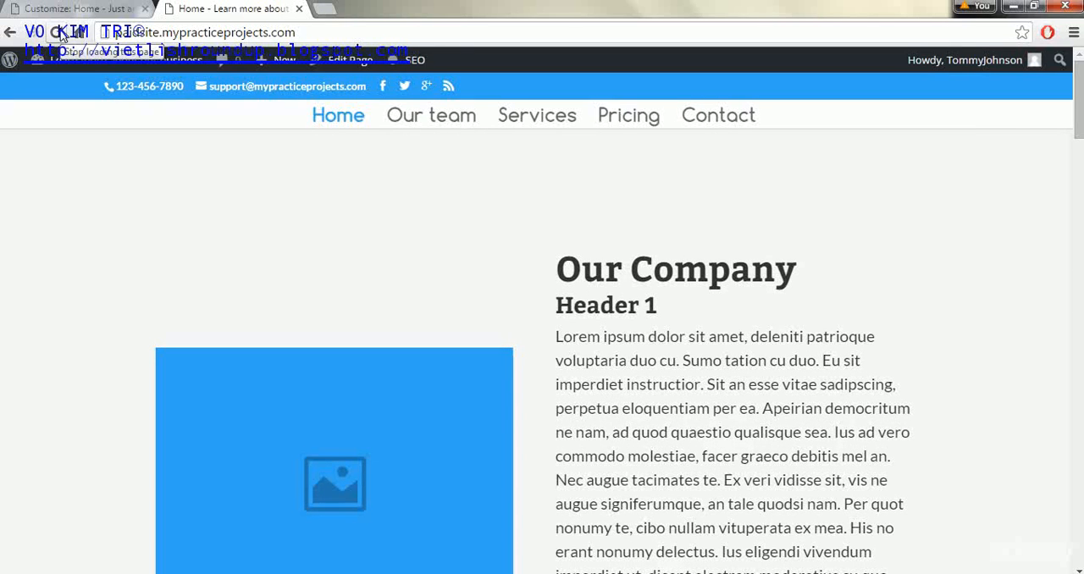
click(59, 32)
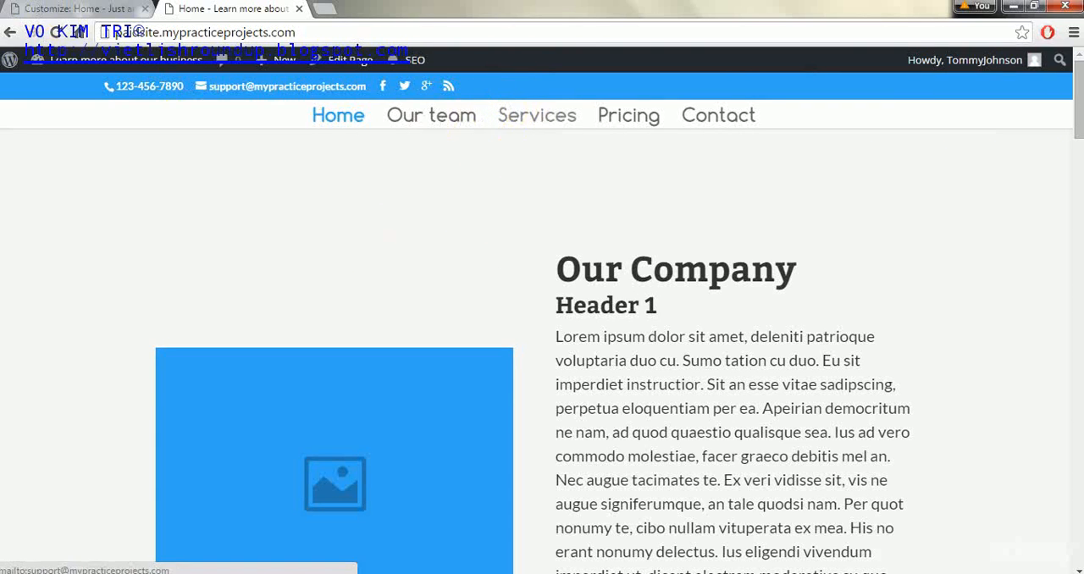
Reset the menu height to its default, set the menu text size to 22, and publish both for a check on the live page
click(59, 8)
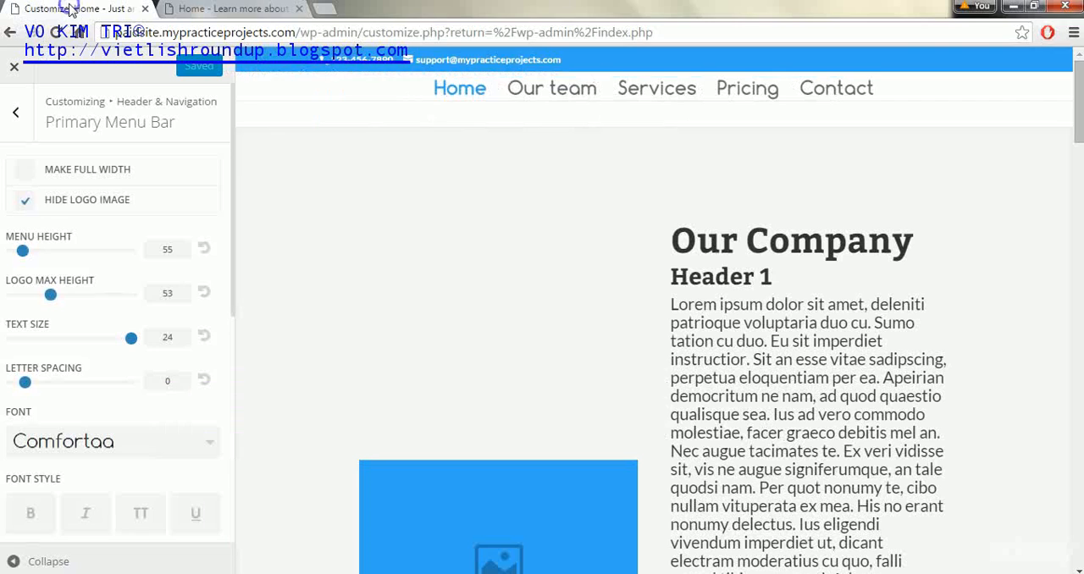
click(205, 252)
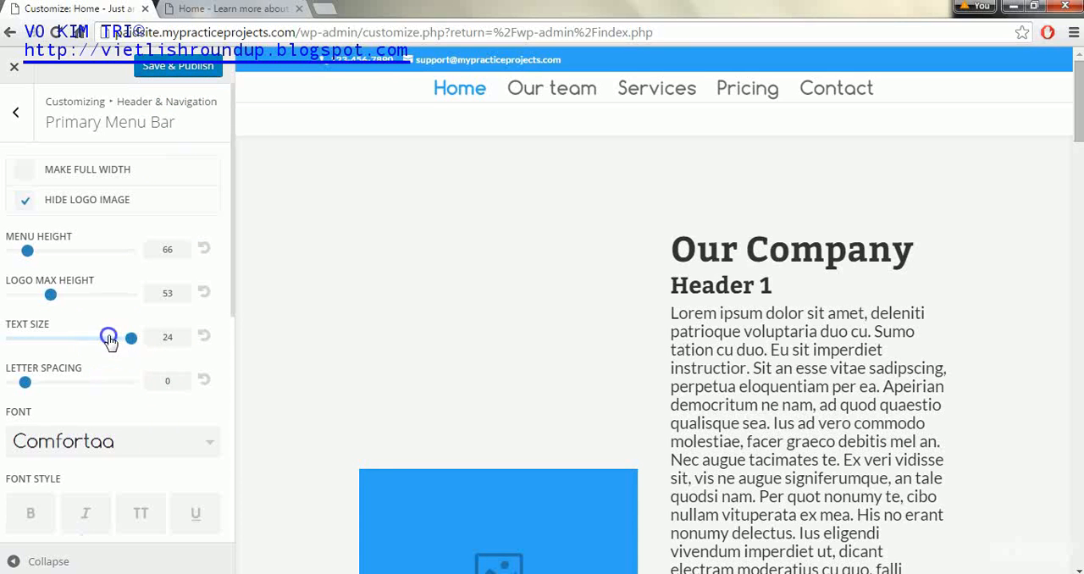
drag(130, 340, 111, 341)
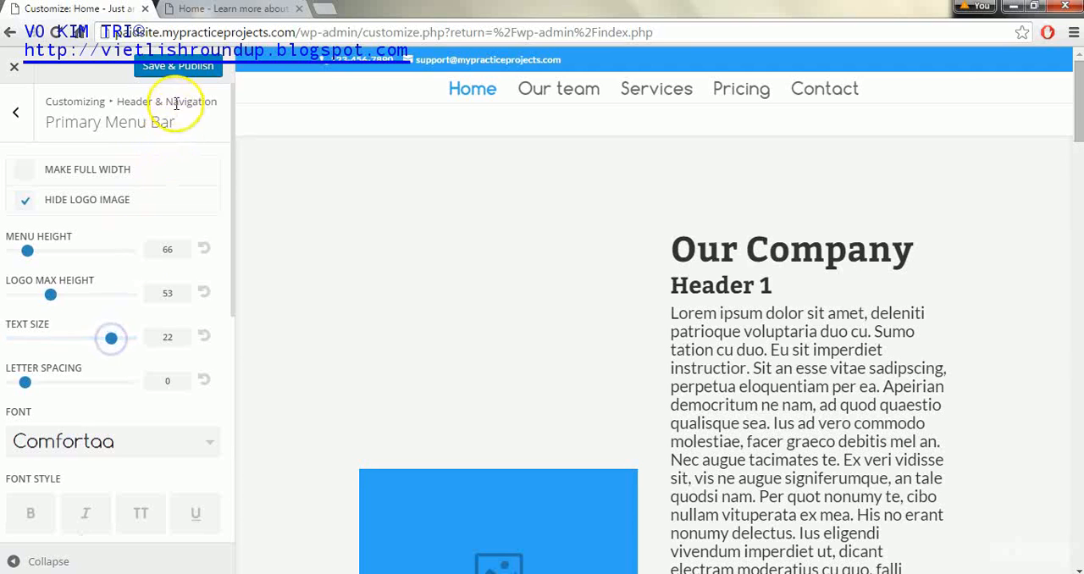
click(178, 74)
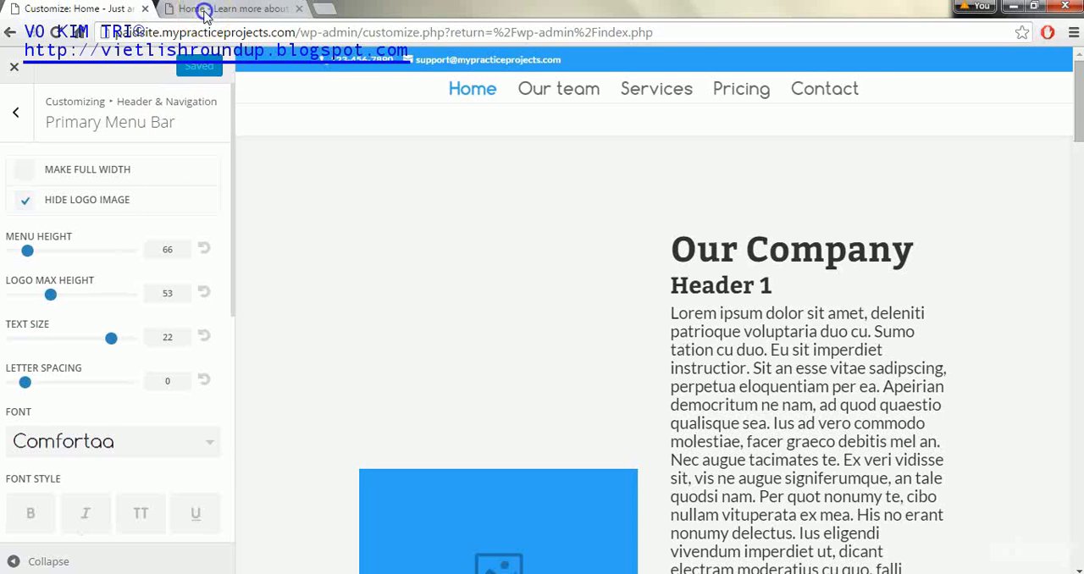
click(204, 8)
click(53, 34)
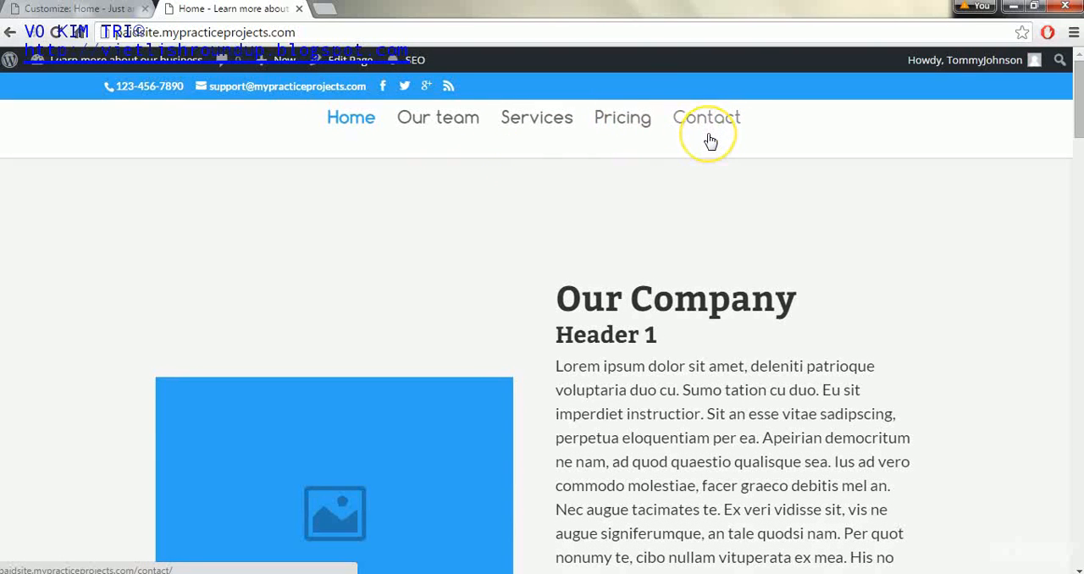
Set the footer's column layout to three equal columns in the theme customizer and publish the change
click(98, 11)
click(11, 112)
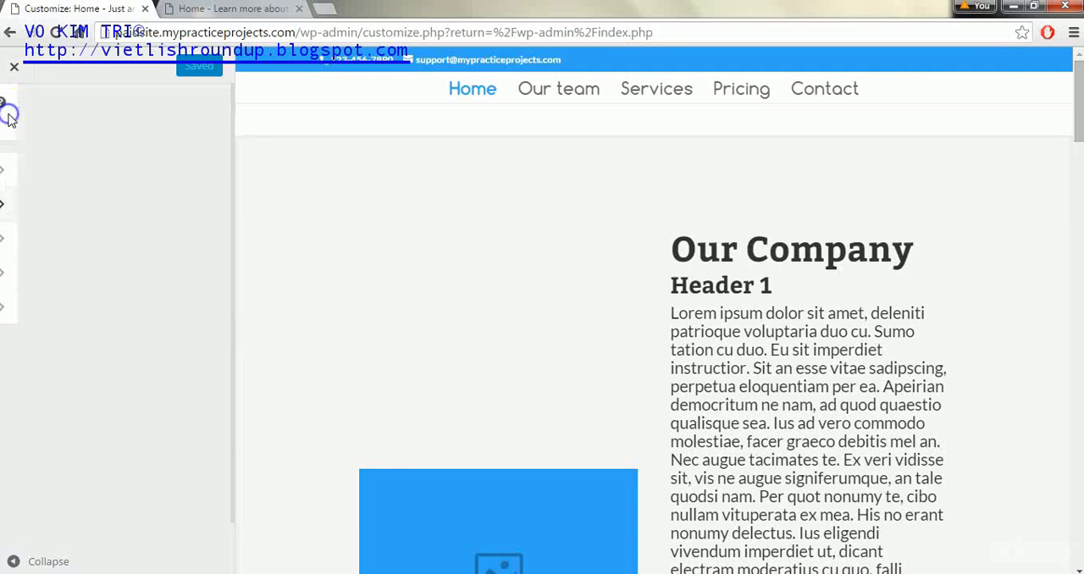
click(9, 118)
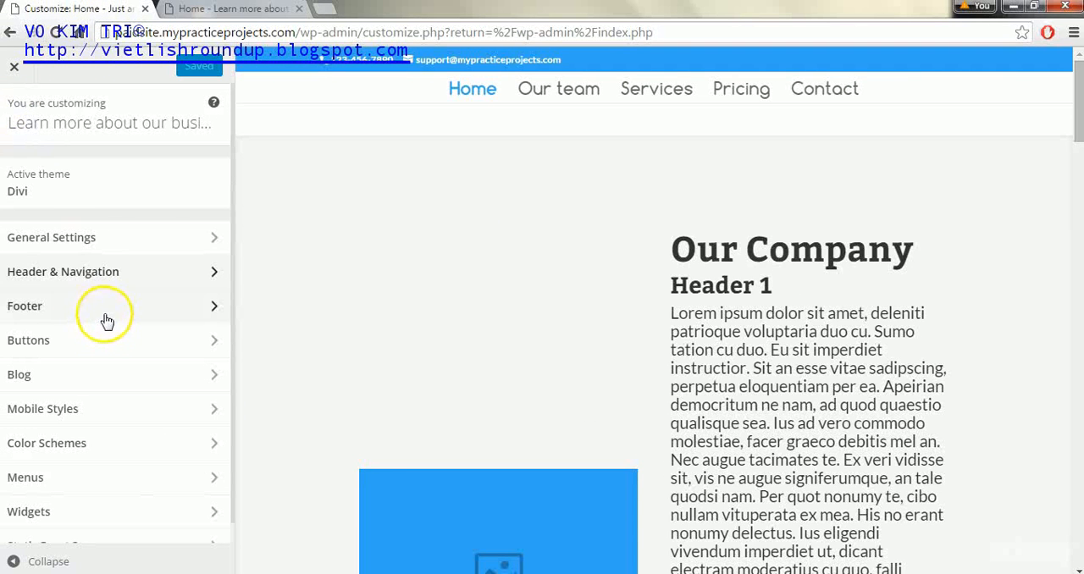
click(103, 308)
drag(1077, 115, 1077, 491)
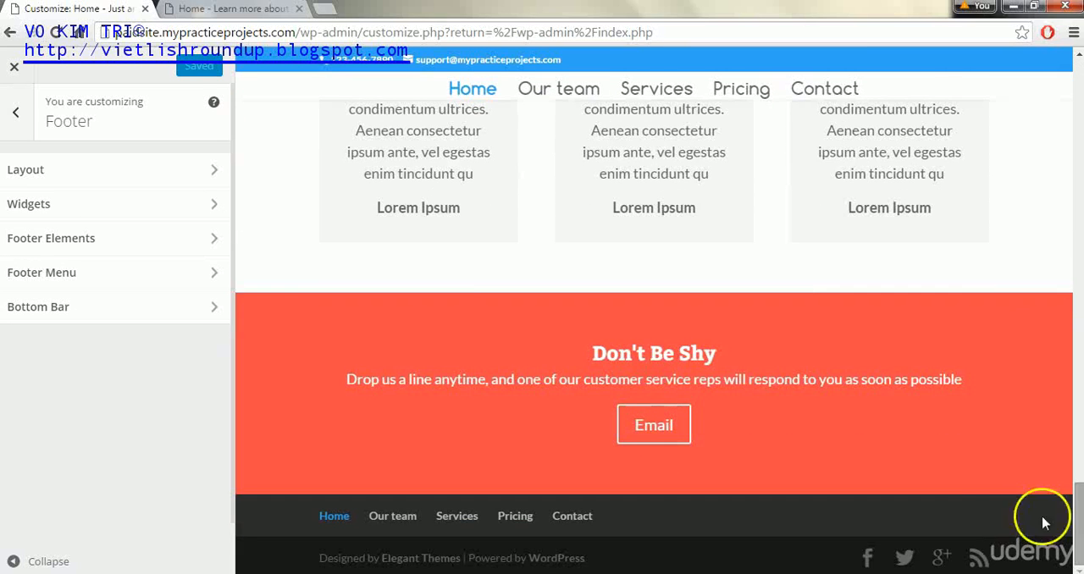
click(106, 163)
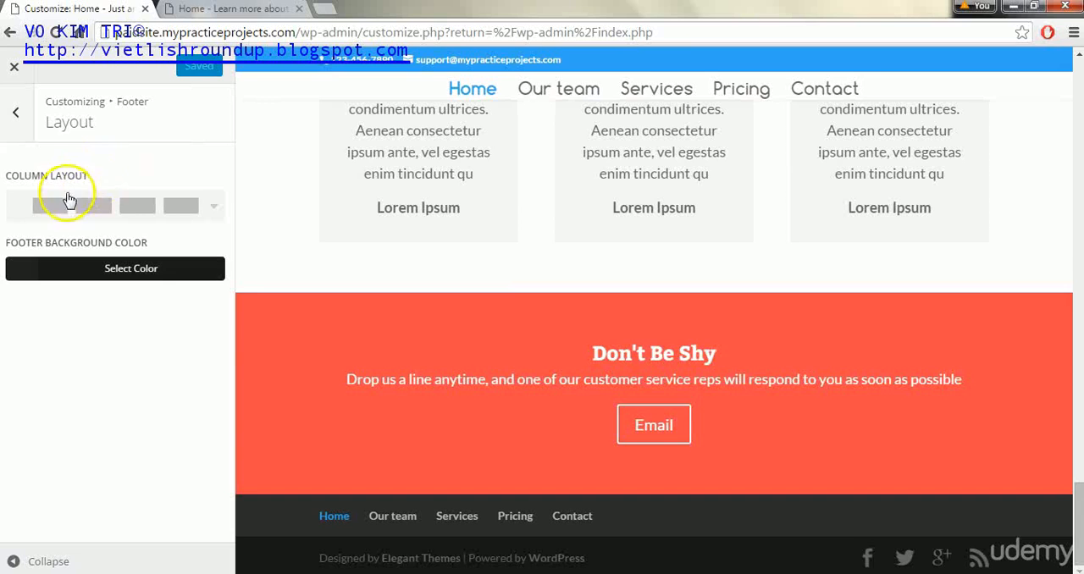
click(215, 205)
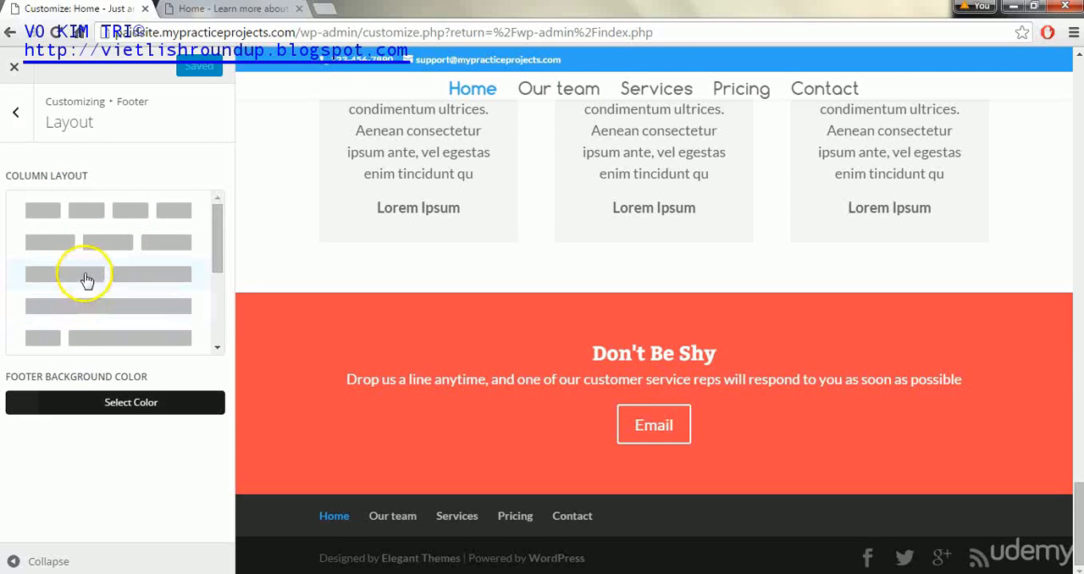
click(88, 245)
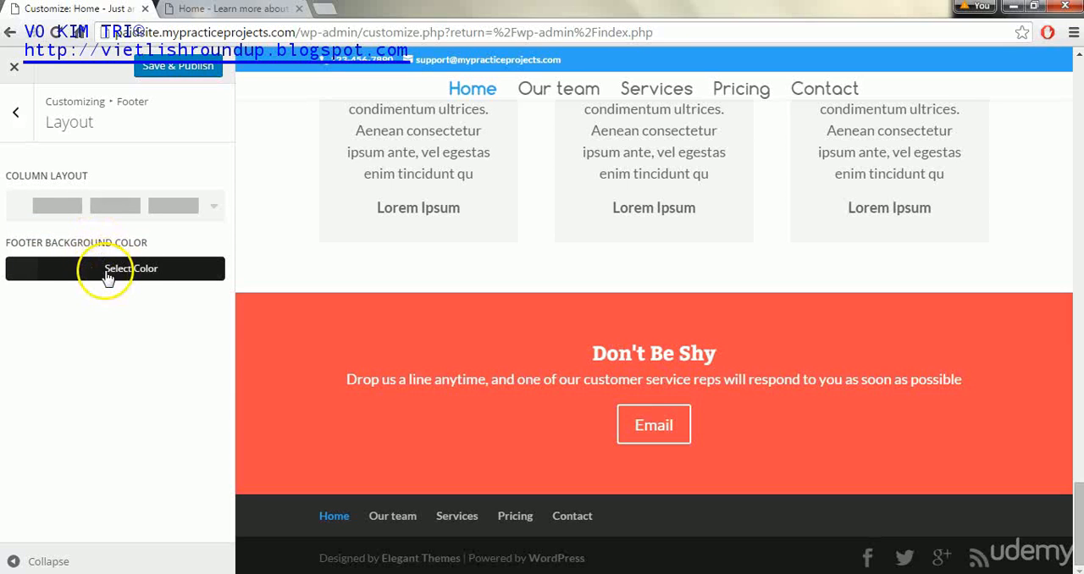
click(193, 68)
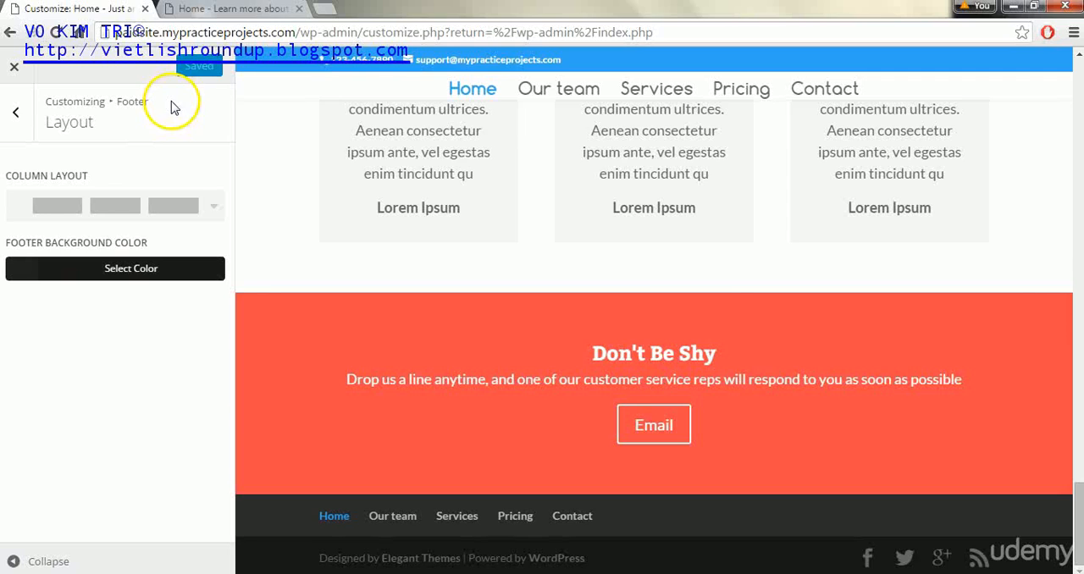
Reload the live home page and check the footer at its end
click(233, 9)
click(56, 33)
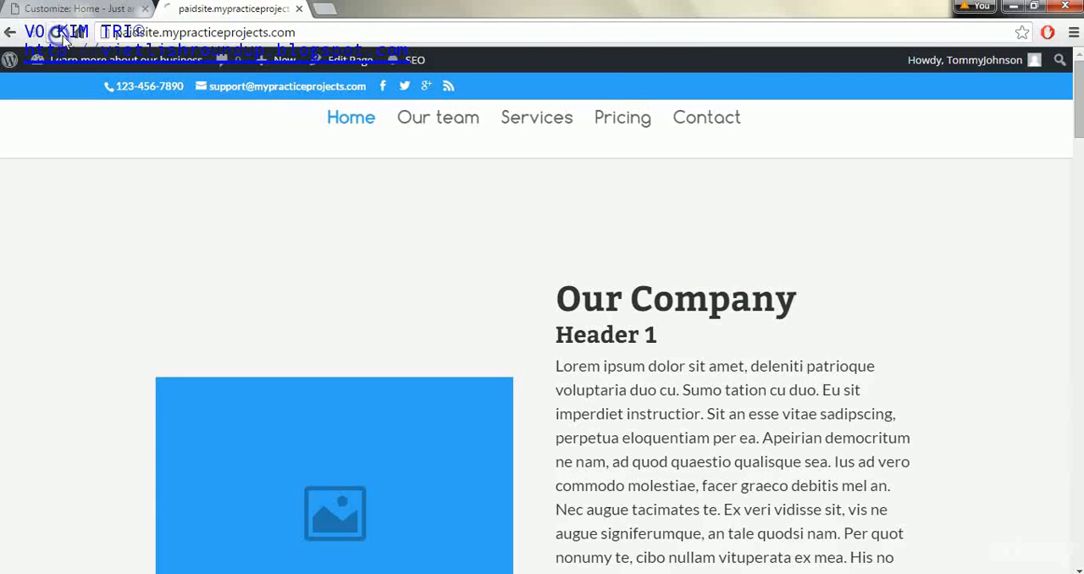
drag(1077, 93, 1077, 542)
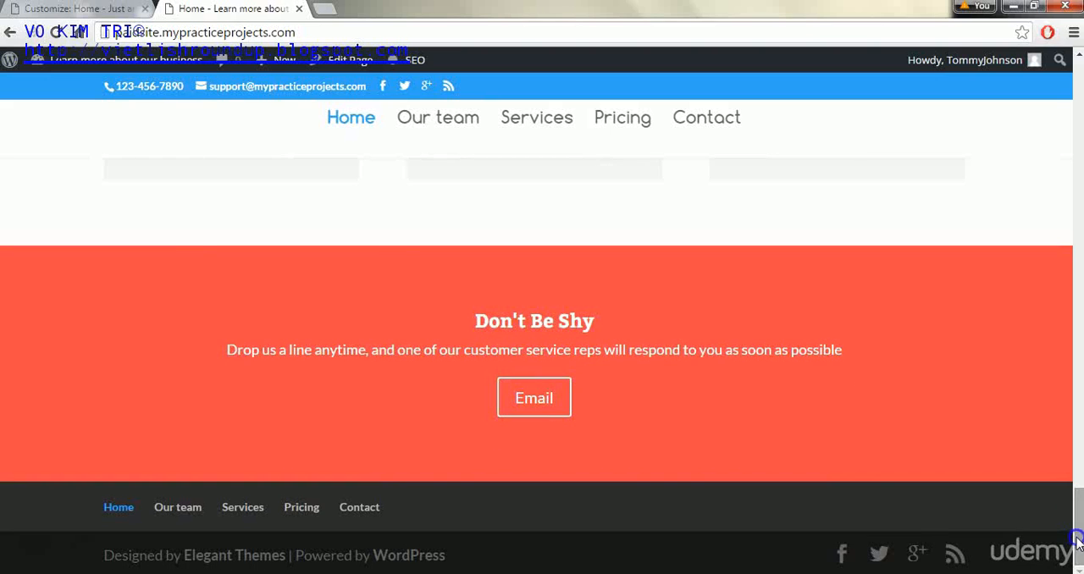
Return to the customizer and examine the footer's widgets, footer elements, footer menu and bottom bar settings
click(63, 8)
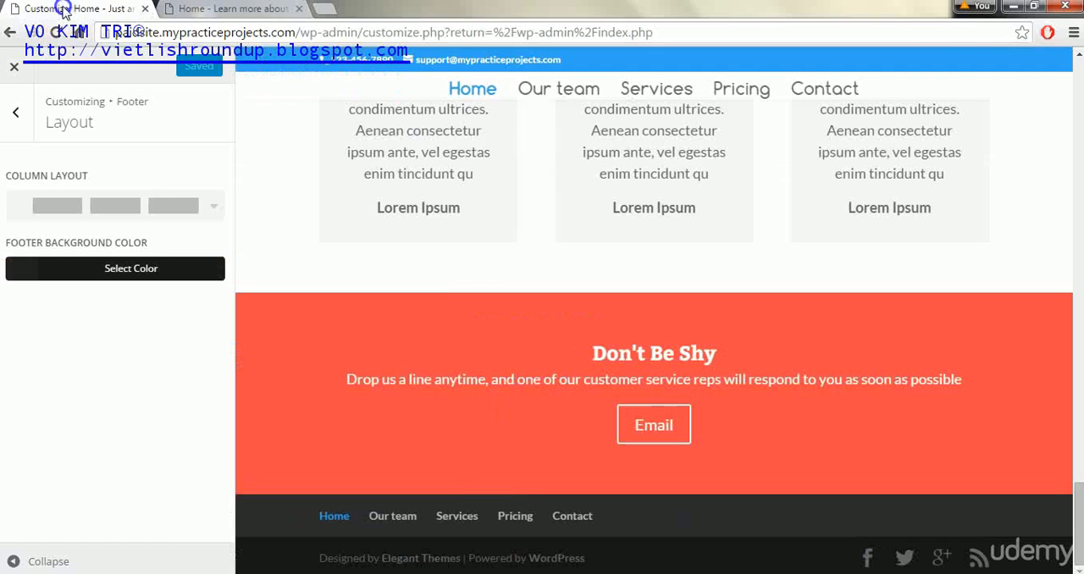
click(17, 112)
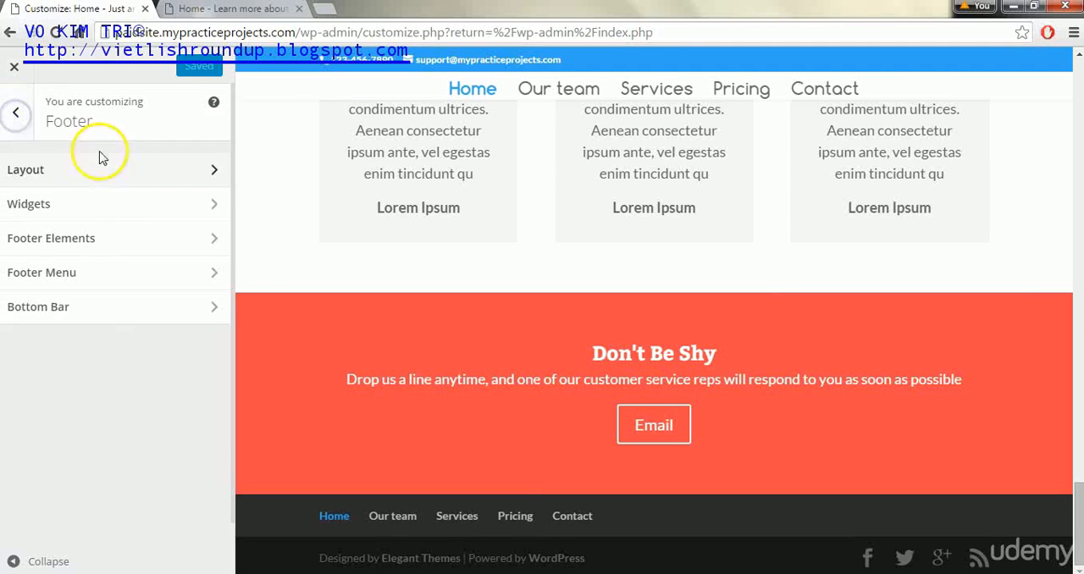
click(159, 210)
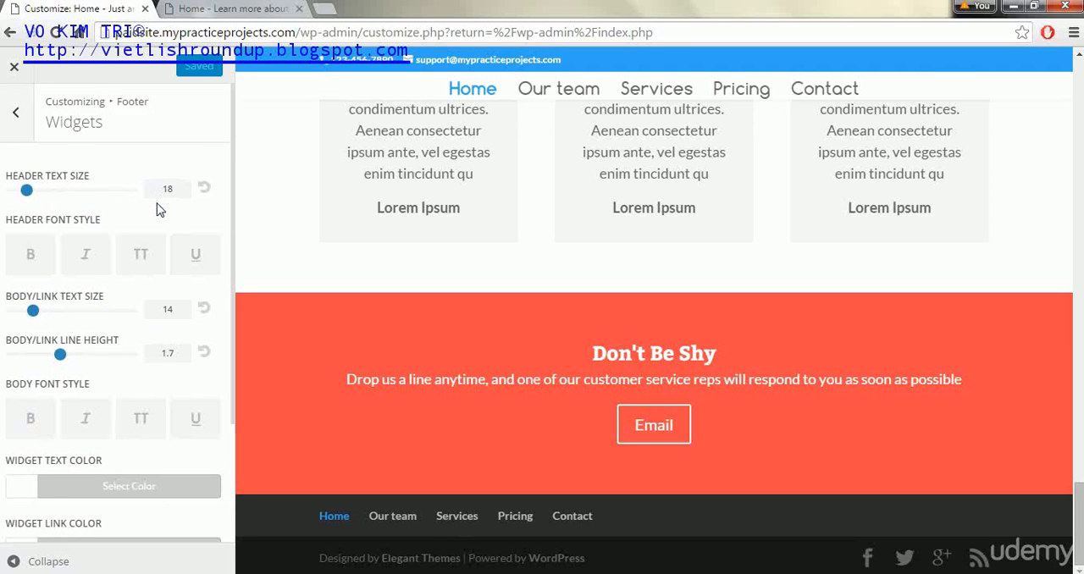
click(14, 121)
click(113, 241)
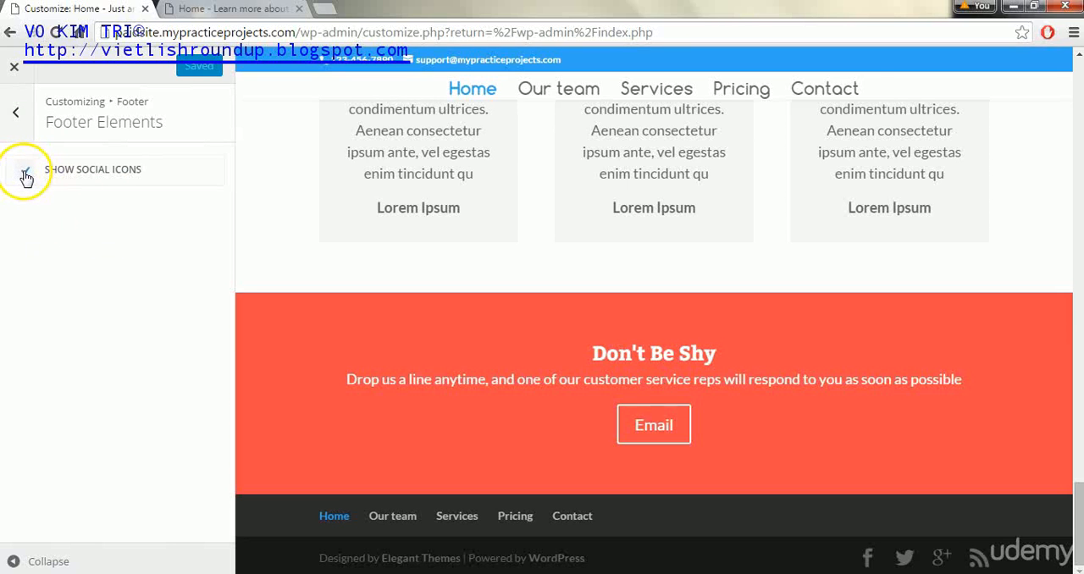
click(15, 121)
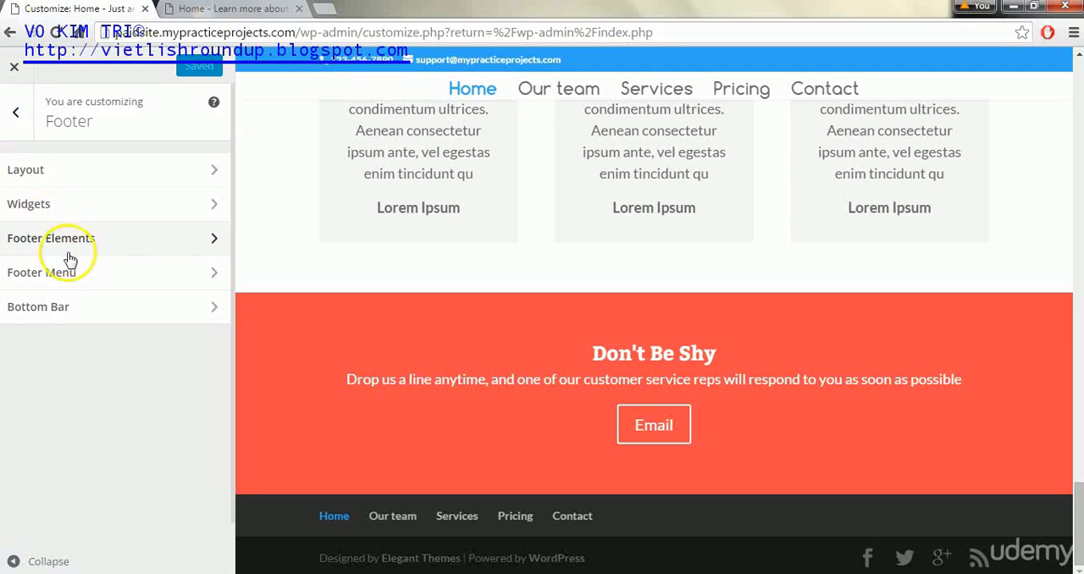
click(65, 280)
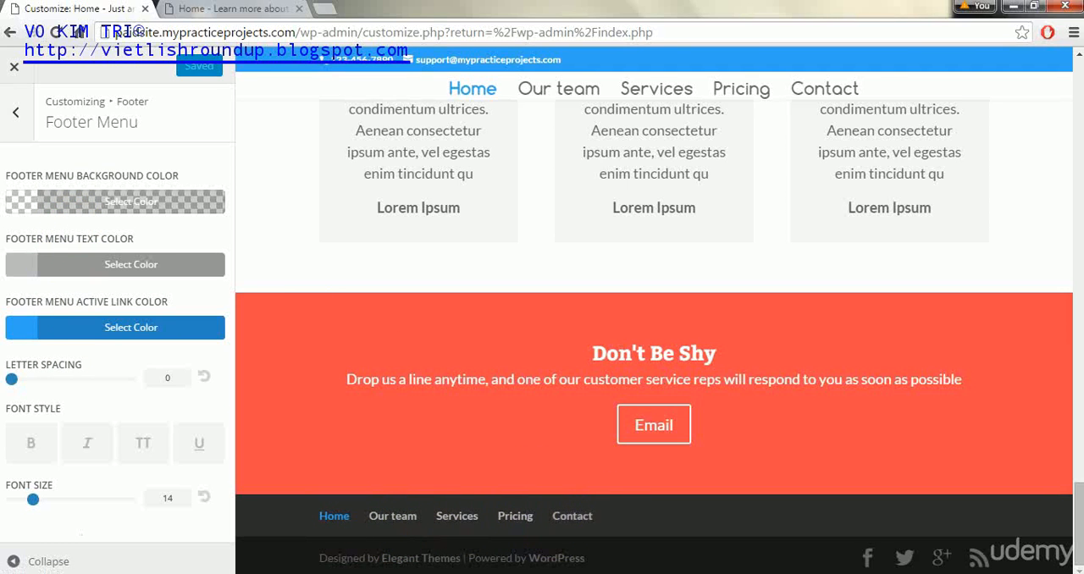
click(12, 117)
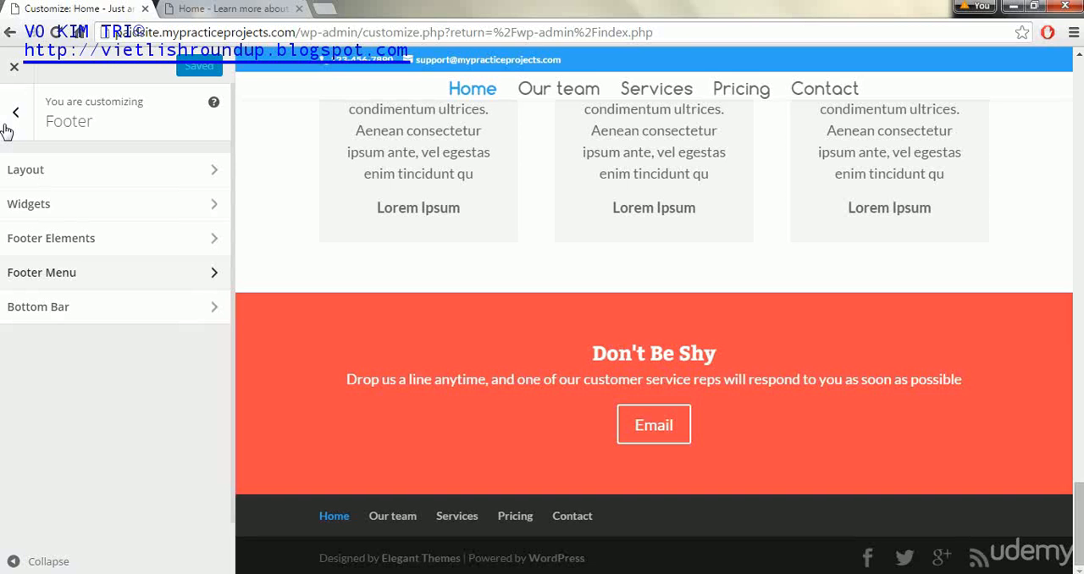
click(81, 316)
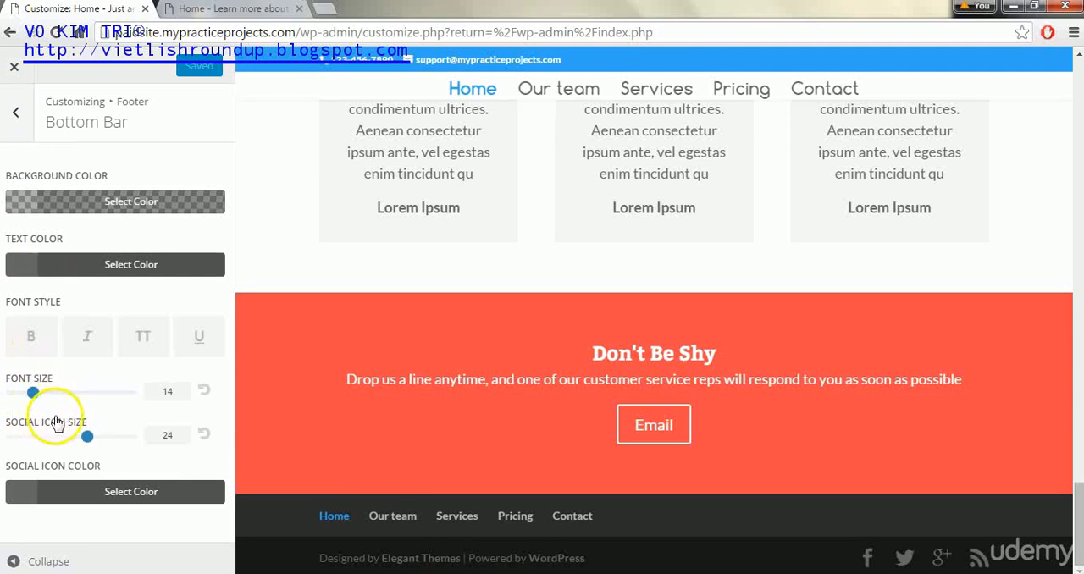
Set the footer bottom bar's social icon size to 20 and publish the change
drag(87, 438, 60, 439)
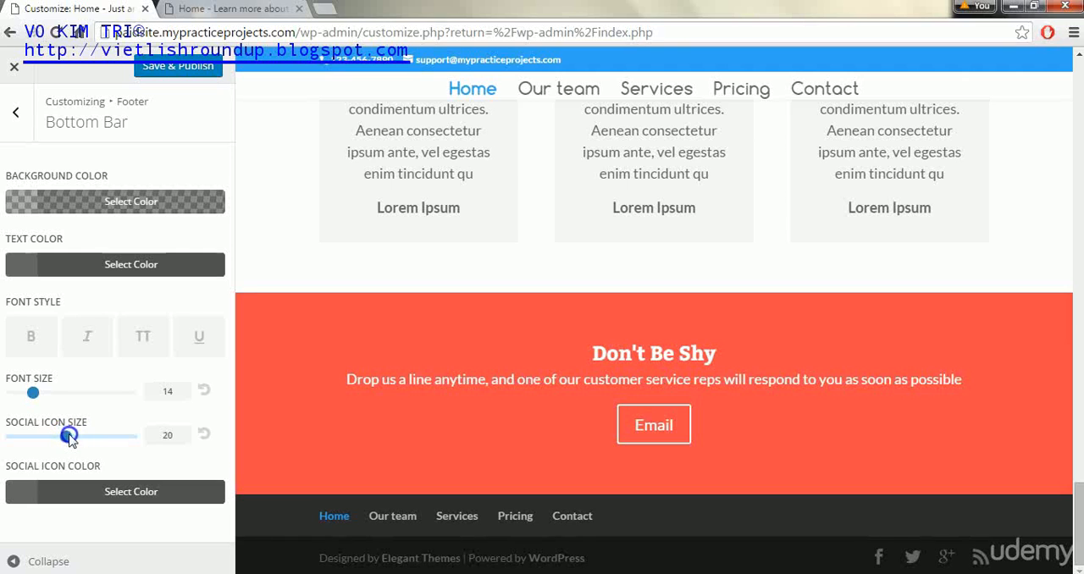
click(176, 433)
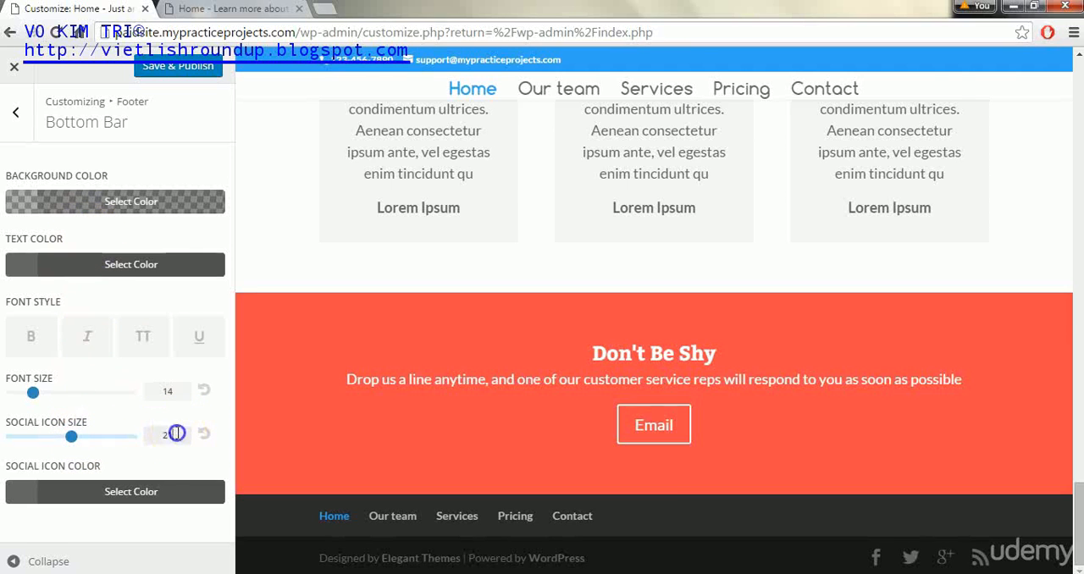
click(136, 73)
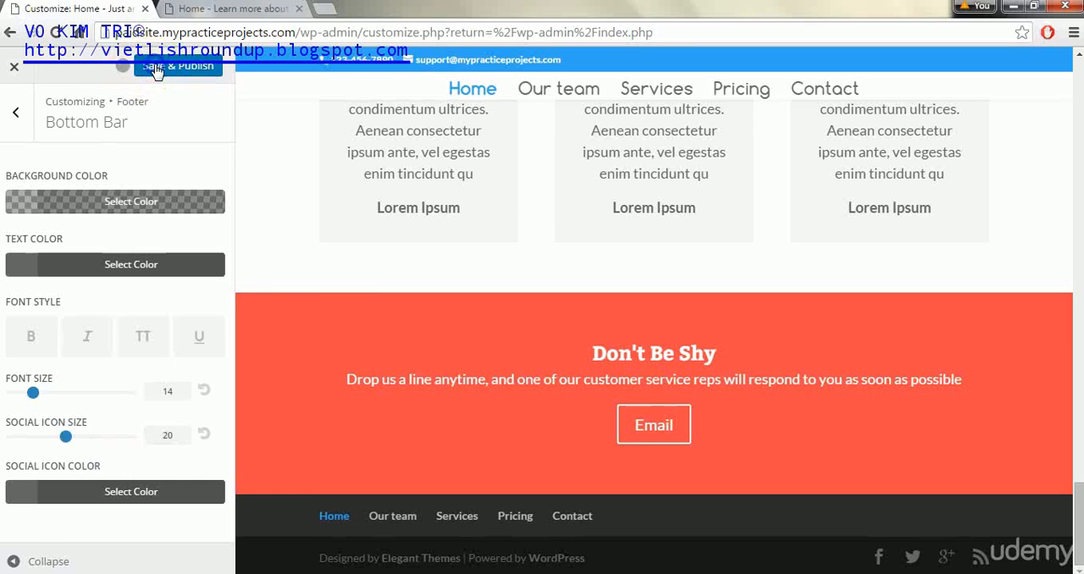
In the general button style settings, set the text size to 22, the border width to 3 and the border radius to 15
click(11, 113)
click(12, 113)
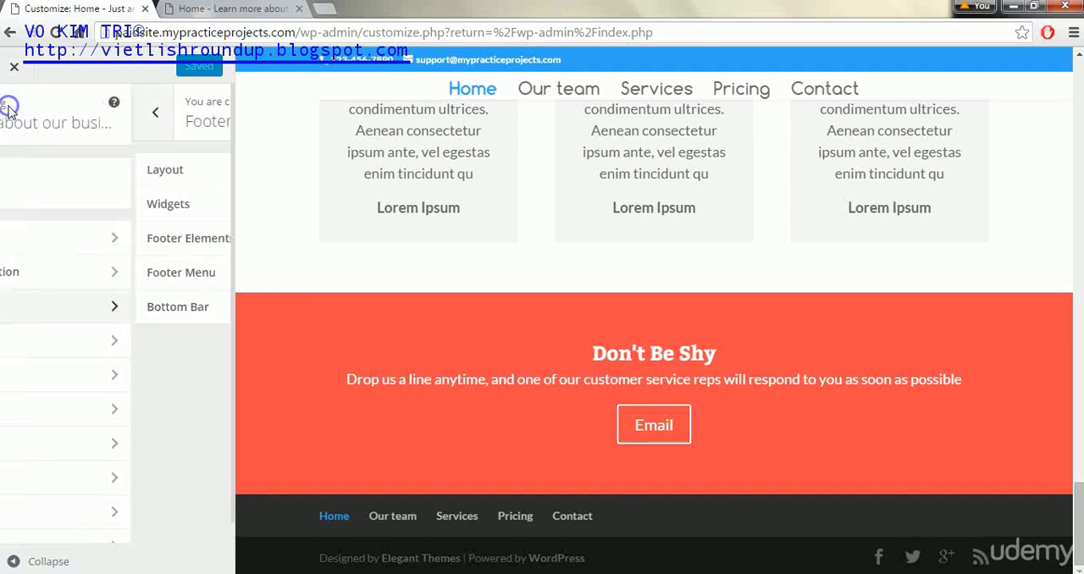
click(130, 342)
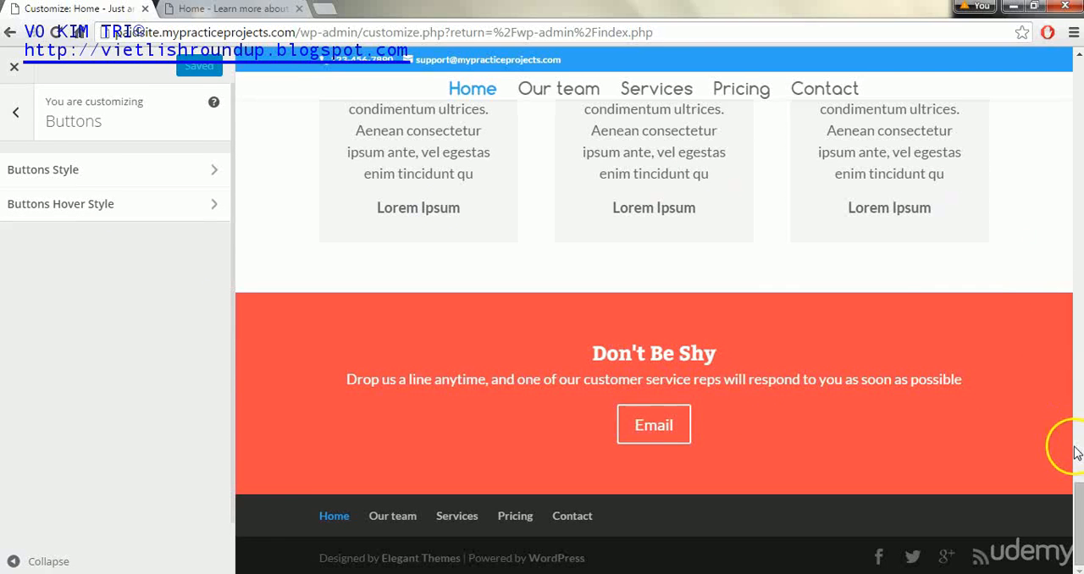
drag(1069, 504, 1050, 121)
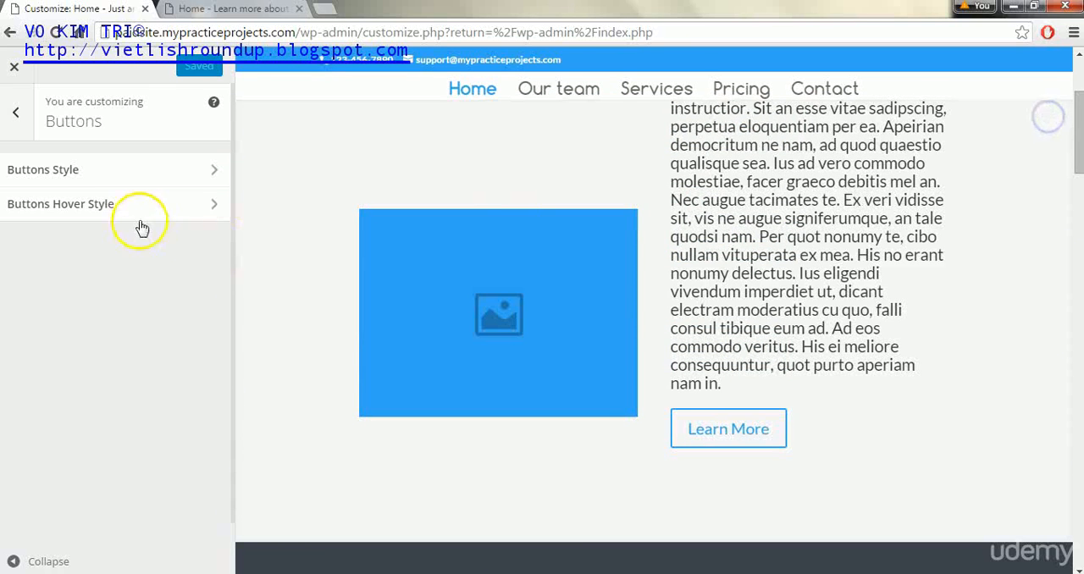
click(200, 168)
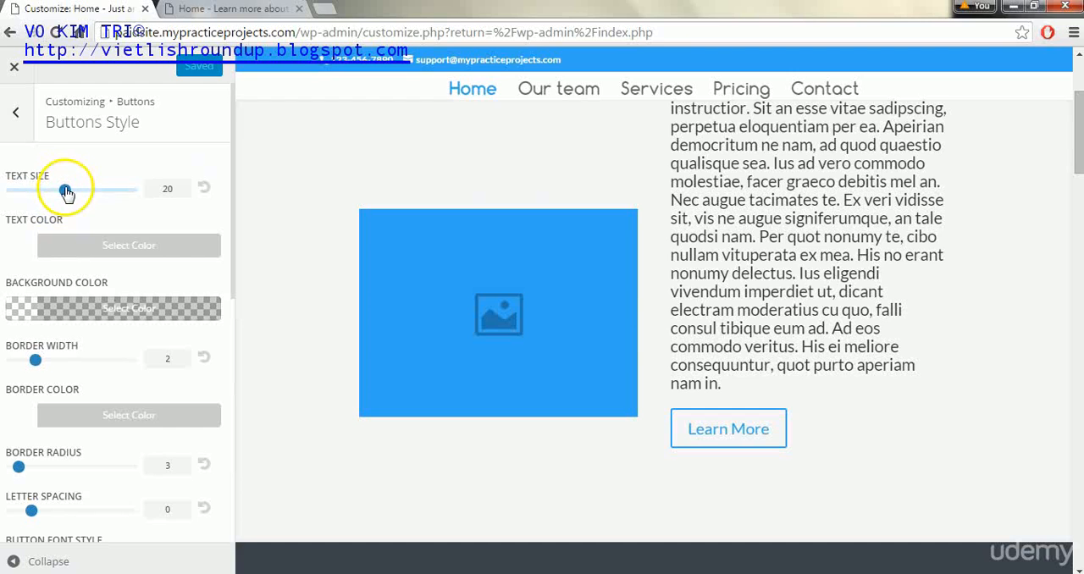
mouse_move(67, 193)
mouse_down()
mouse_move(121, 191)
mouse_move(77, 192)
mouse_up()
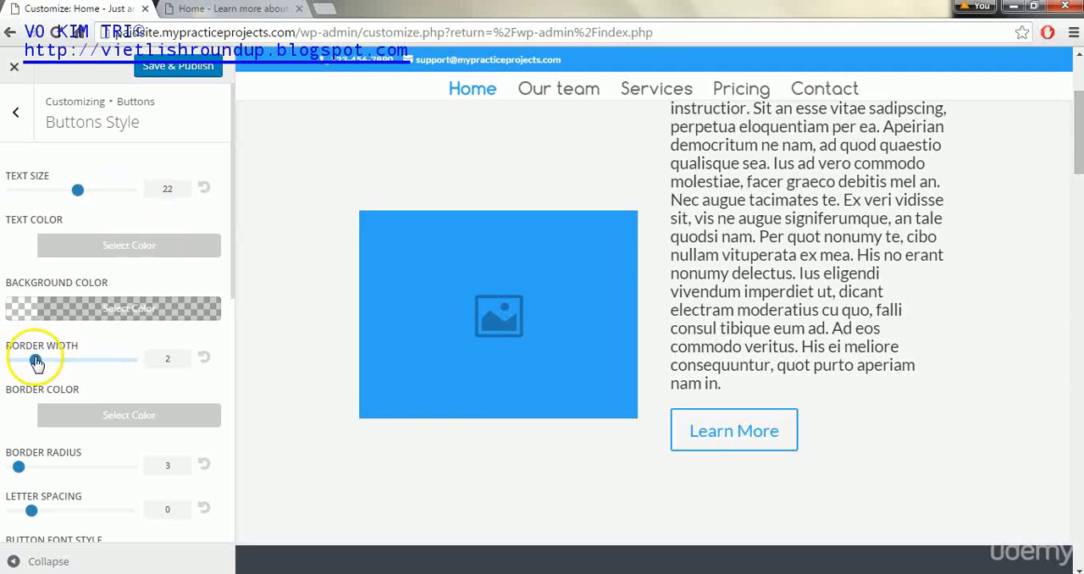
drag(44, 362, 48, 363)
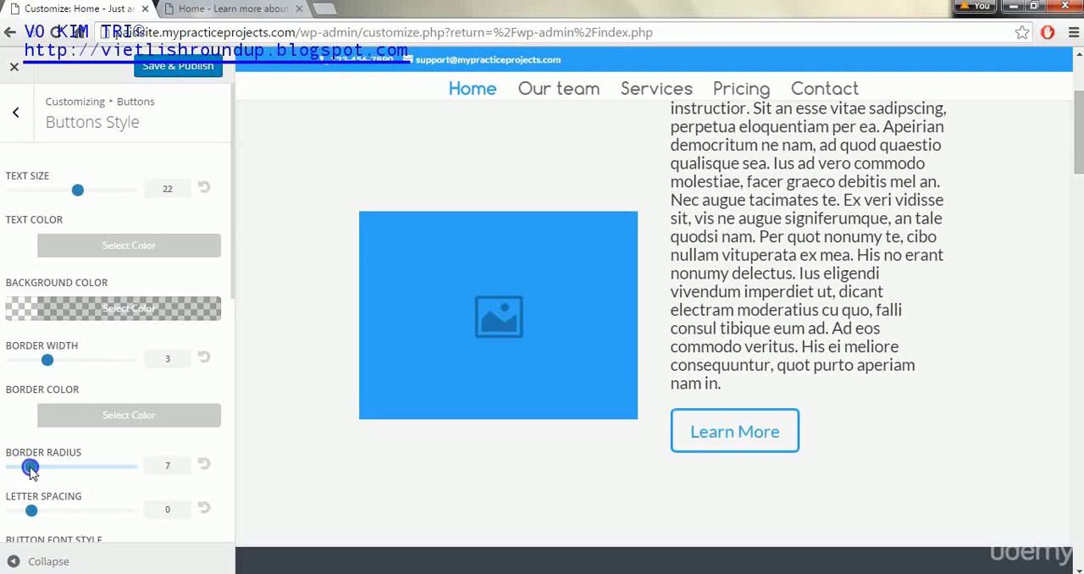
mouse_move(46, 472)
mouse_down()
mouse_move(97, 471)
mouse_move(50, 476)
mouse_up()
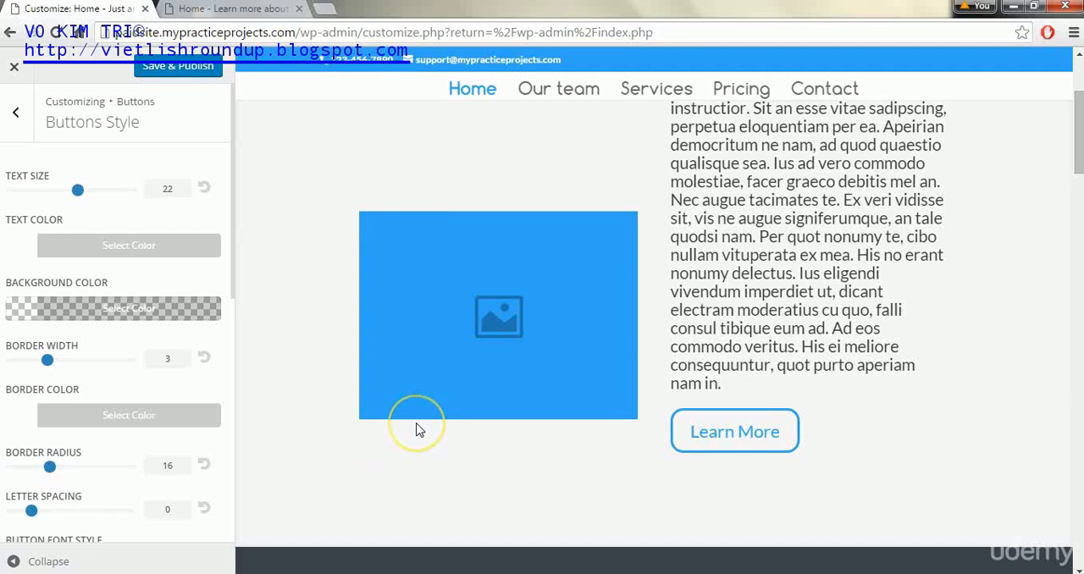
click(50, 468)
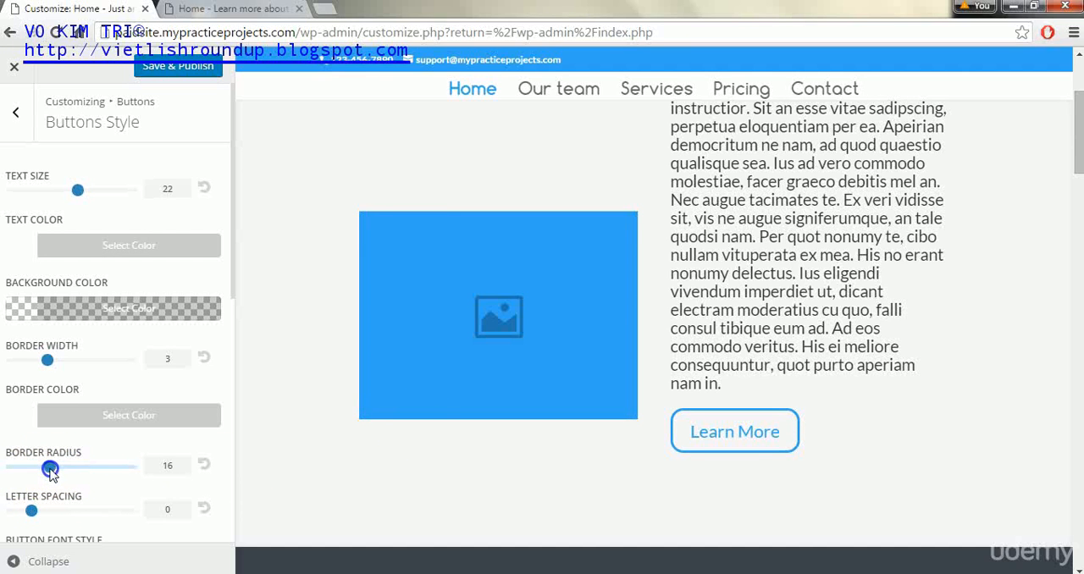
drag(49, 469, 49, 470)
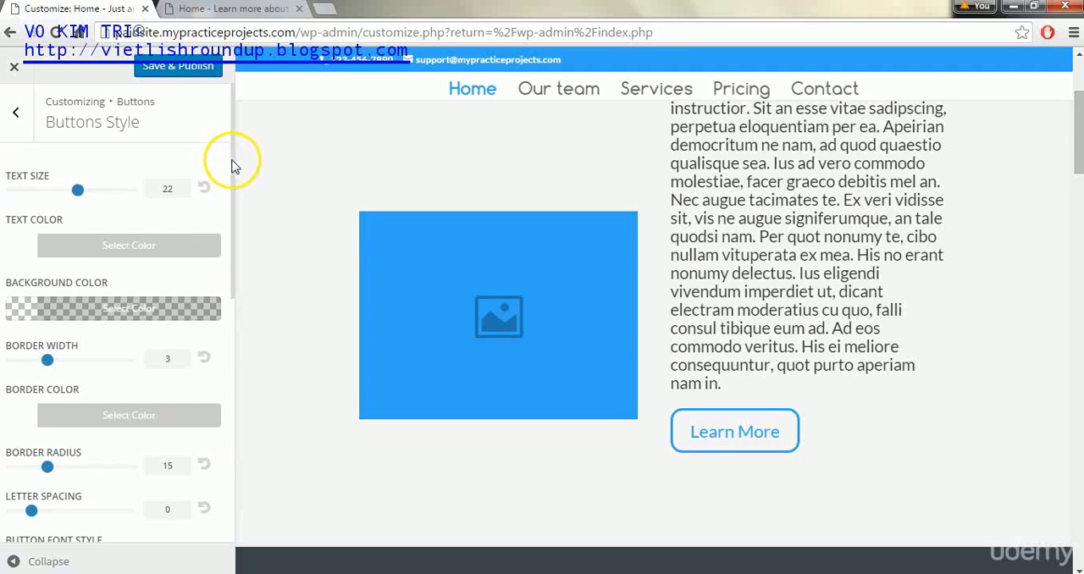
Give the buttons bold text and a solid right-pointing triangle icon, and publish the button style
drag(230, 162, 244, 307)
click(25, 264)
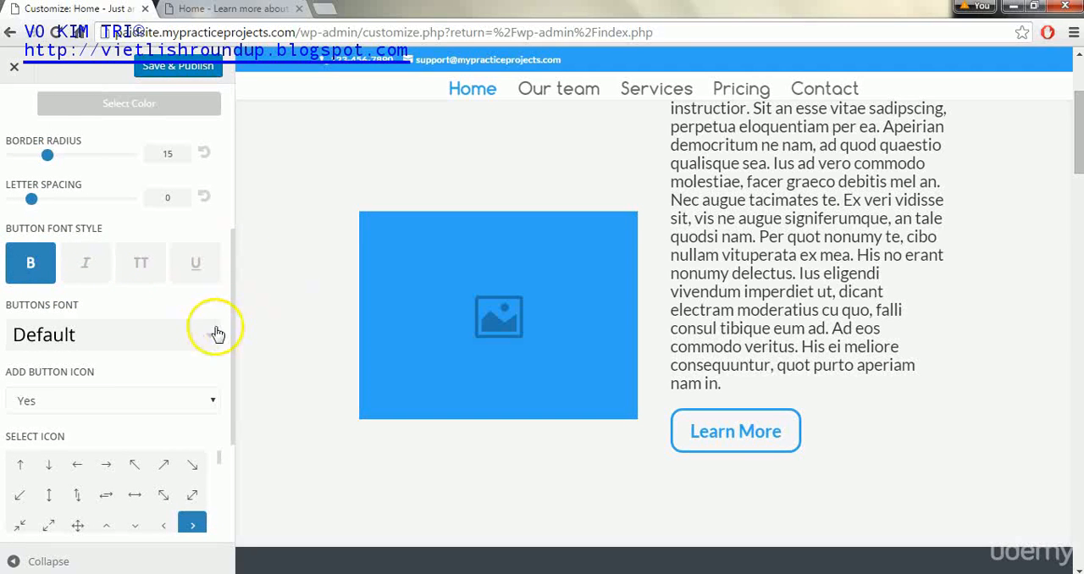
drag(233, 285, 237, 353)
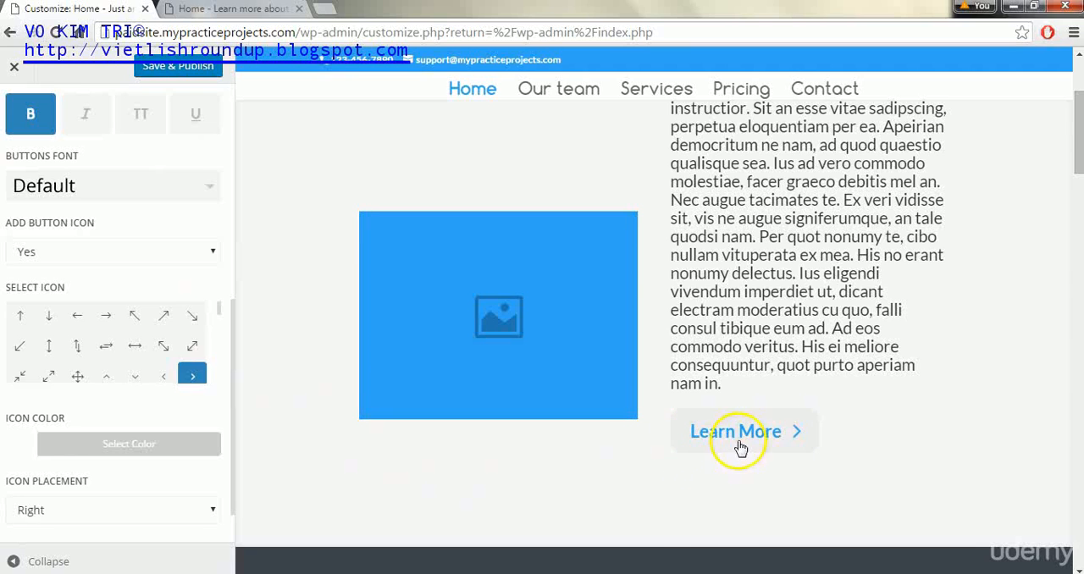
click(792, 440)
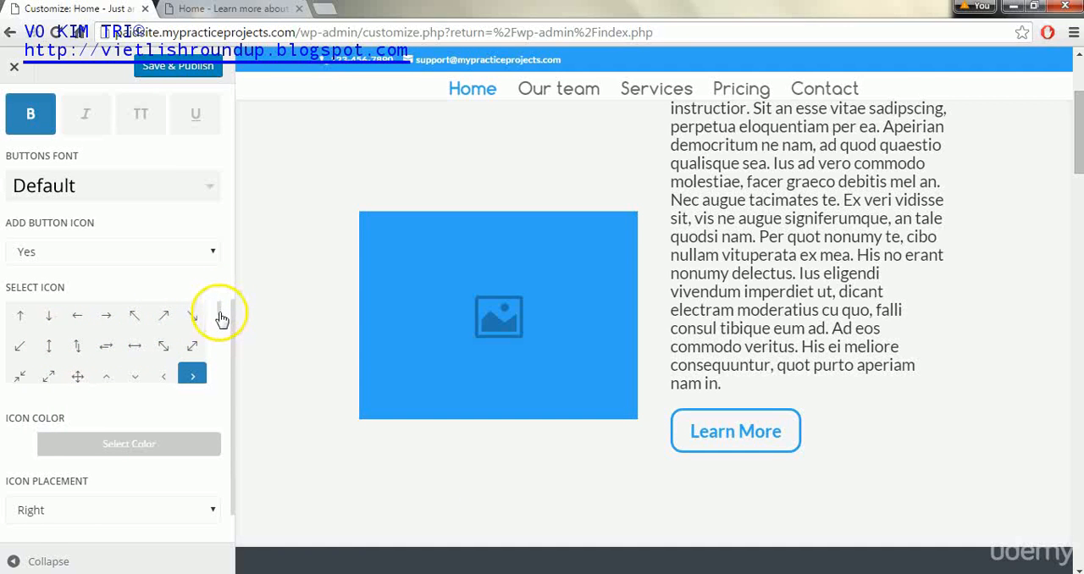
scroll(217, 315, down, 3)
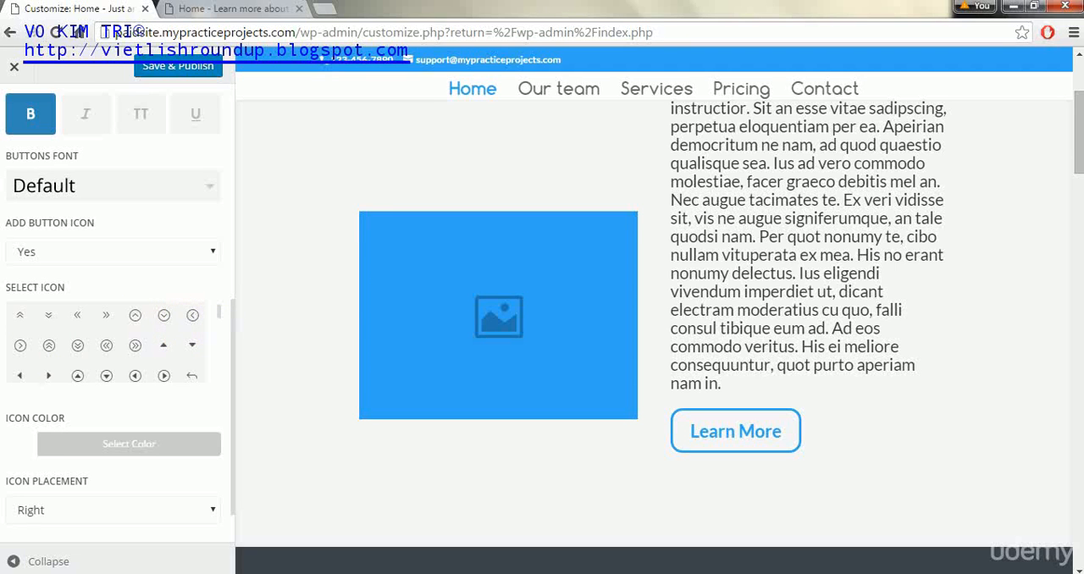
click(49, 375)
click(202, 68)
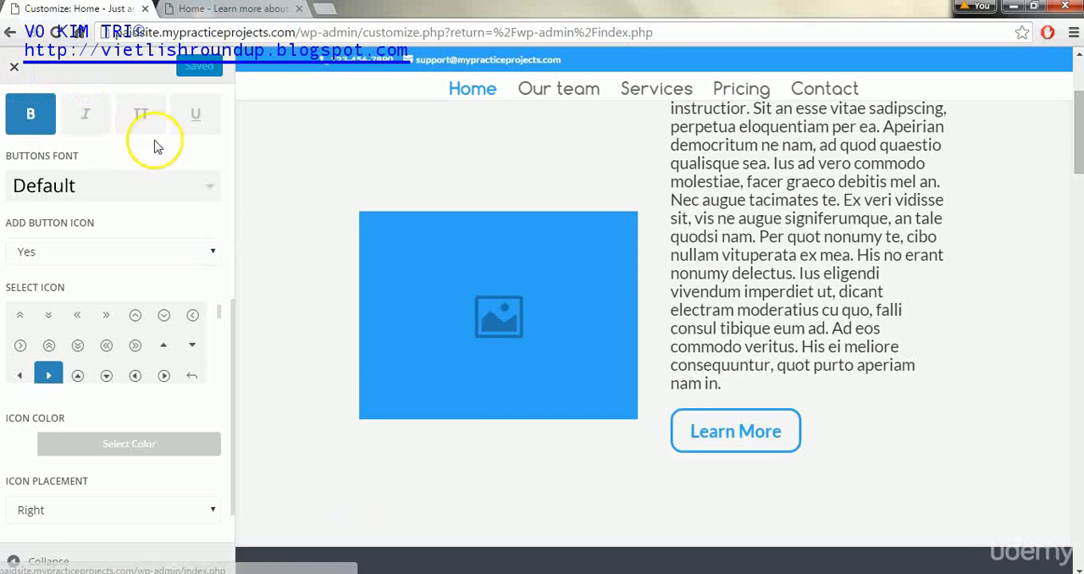
Examine the buttons' hover style settings and the hover effect on the Learn More button in the preview
scroll(234, 102, up, 5)
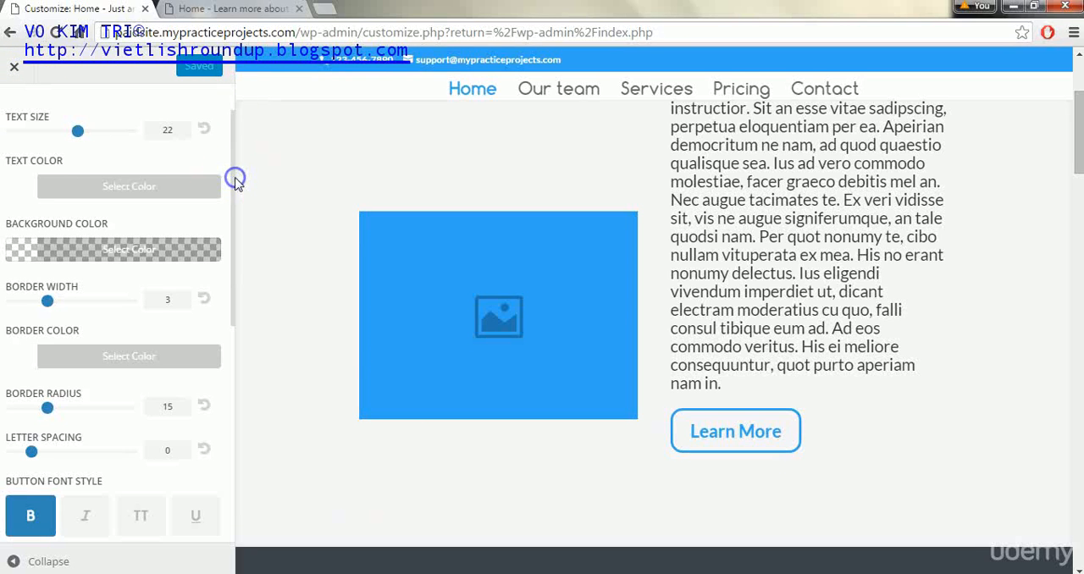
scroll(233, 129, up, 2)
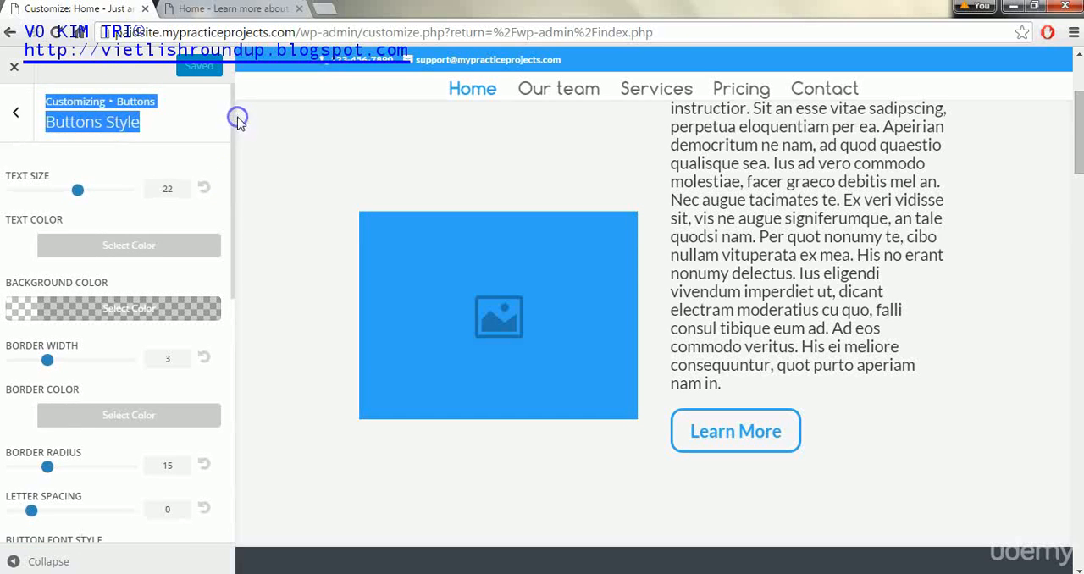
click(12, 110)
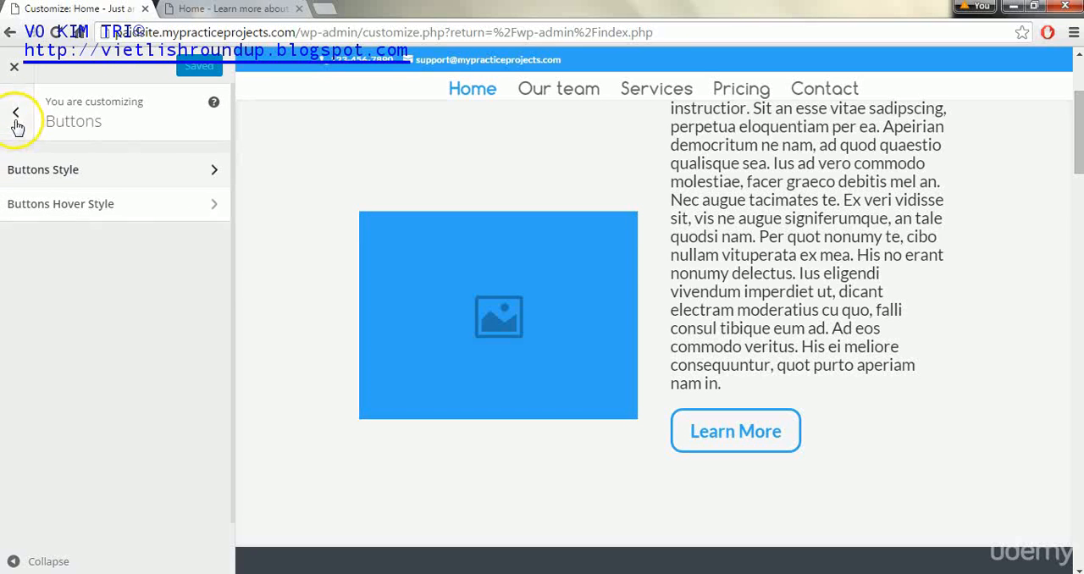
click(203, 211)
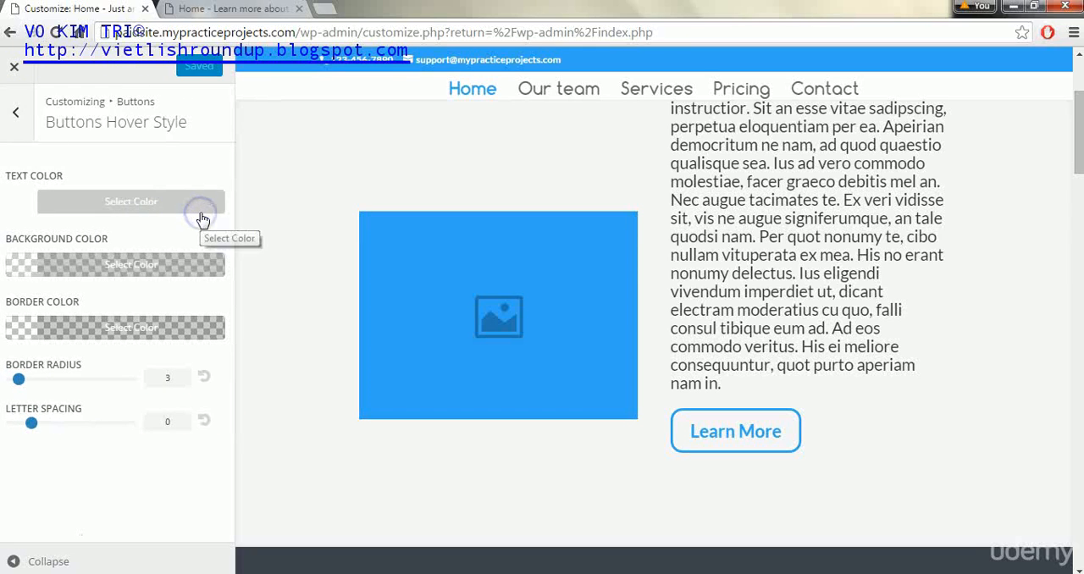
click(32, 424)
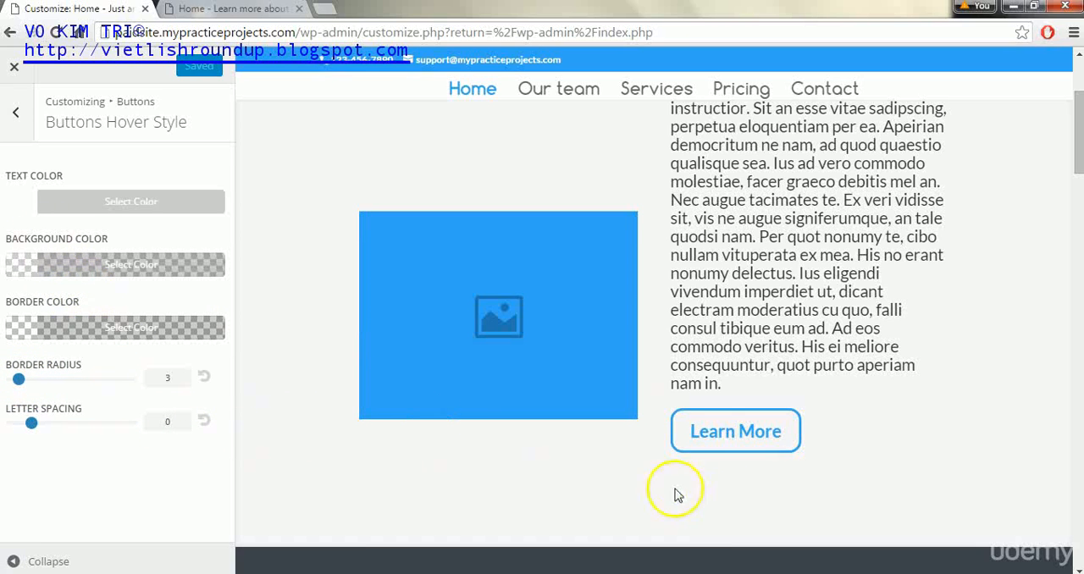
click(707, 448)
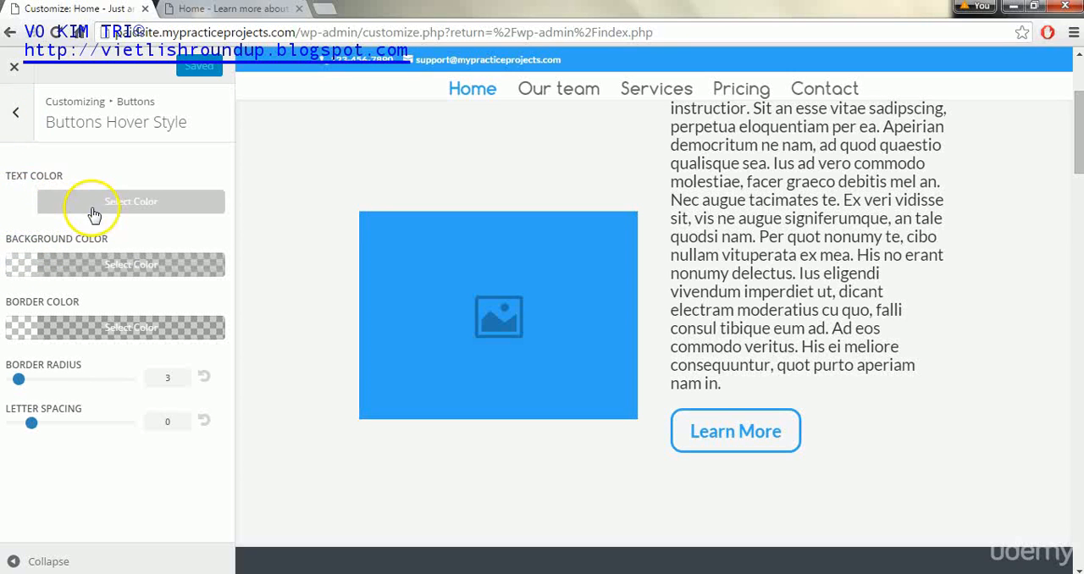
Review the tablet settings of the theme's mobile styles and return to the customizer's main list
click(21, 111)
click(21, 110)
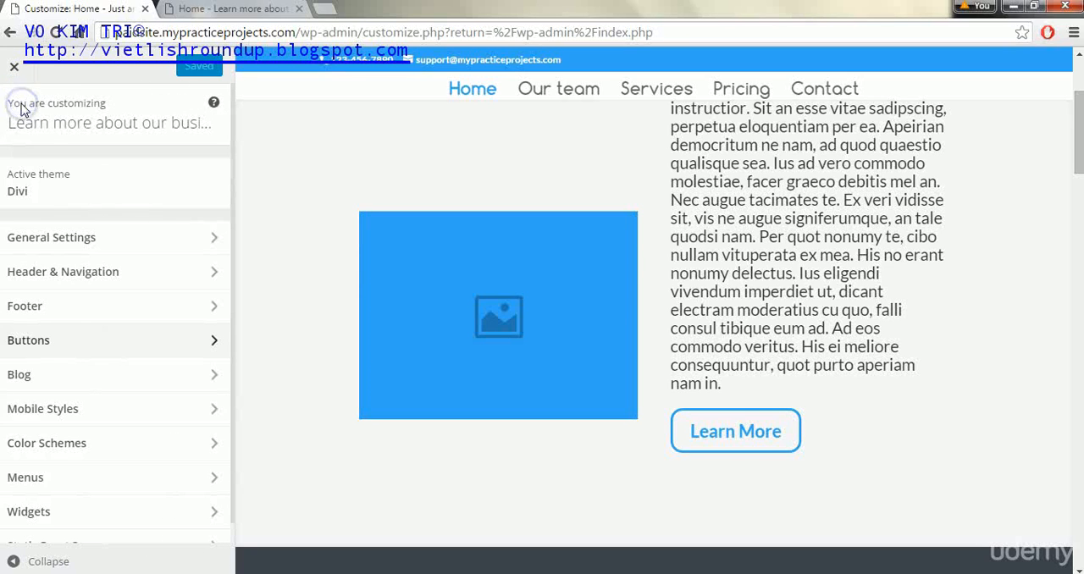
click(159, 409)
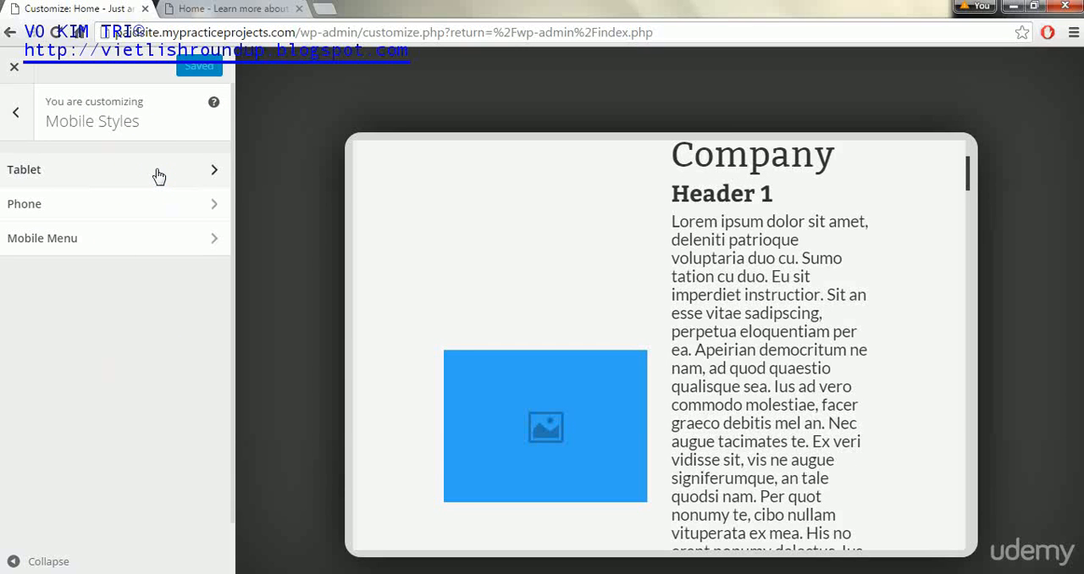
click(157, 172)
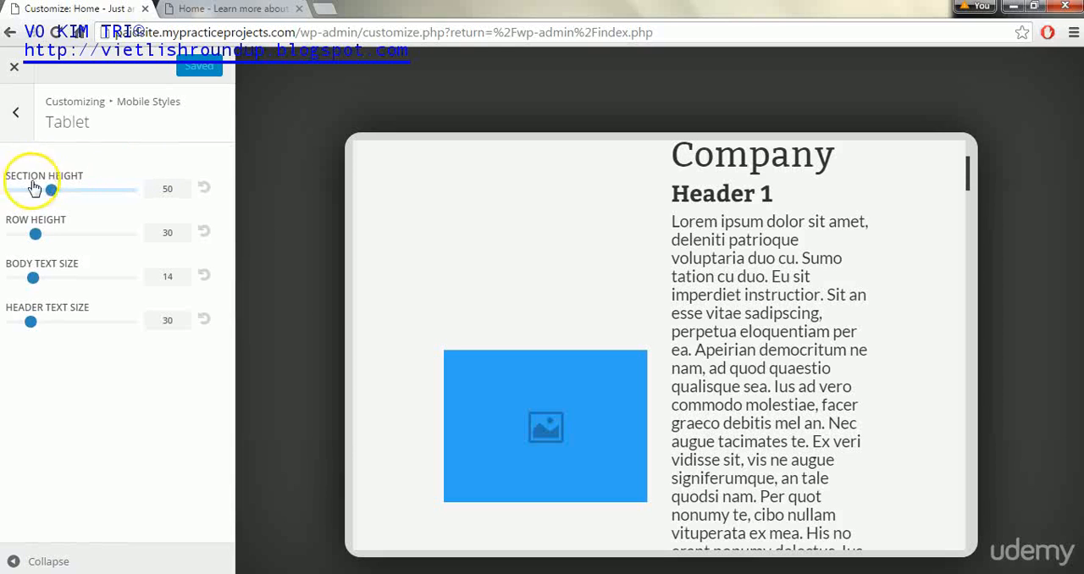
click(13, 113)
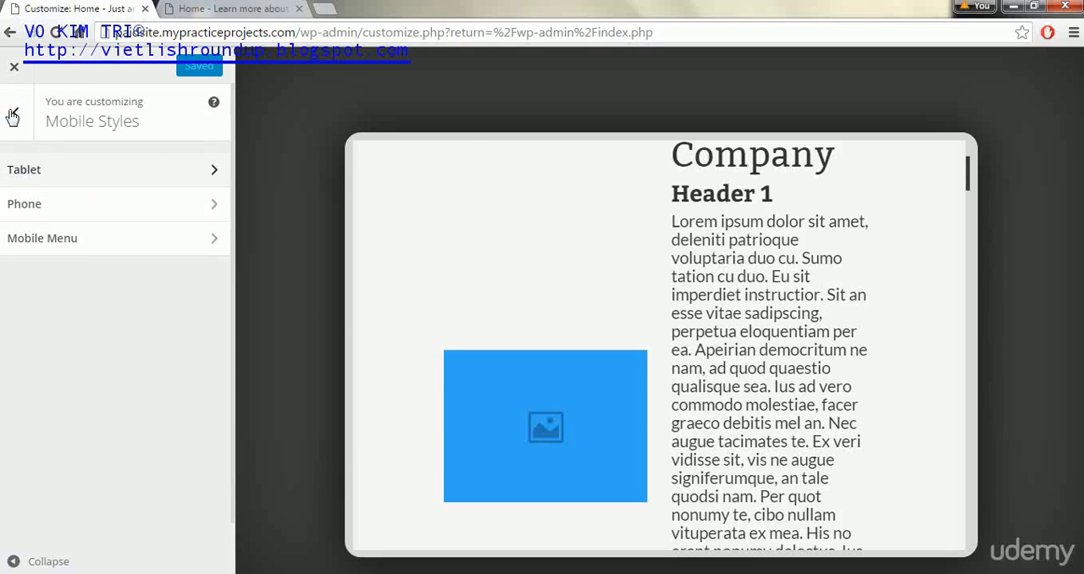
click(12, 114)
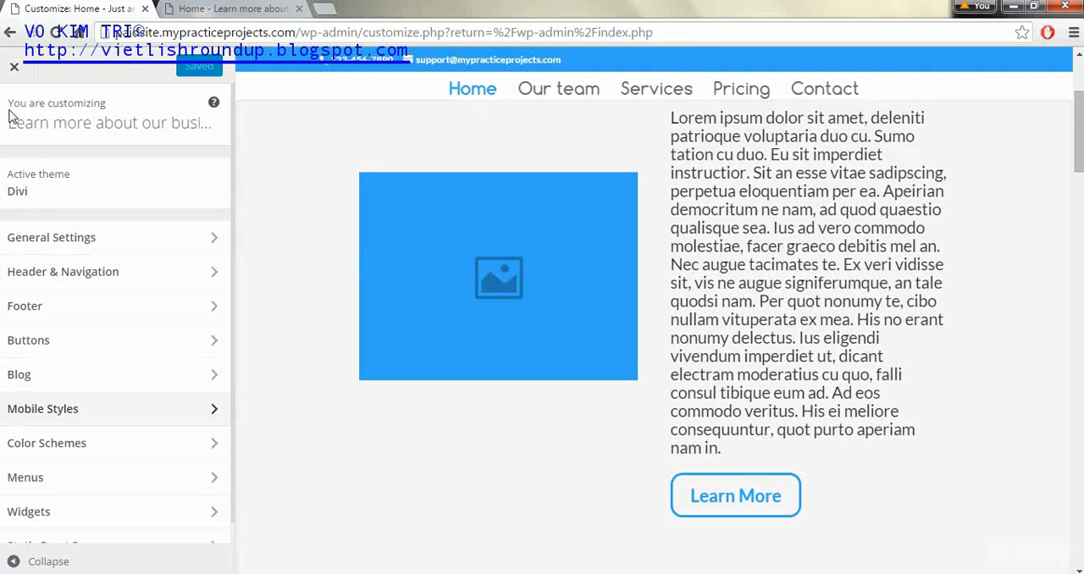
Try the Green, Orange, Pink and Red color schemes on the site preview
click(142, 455)
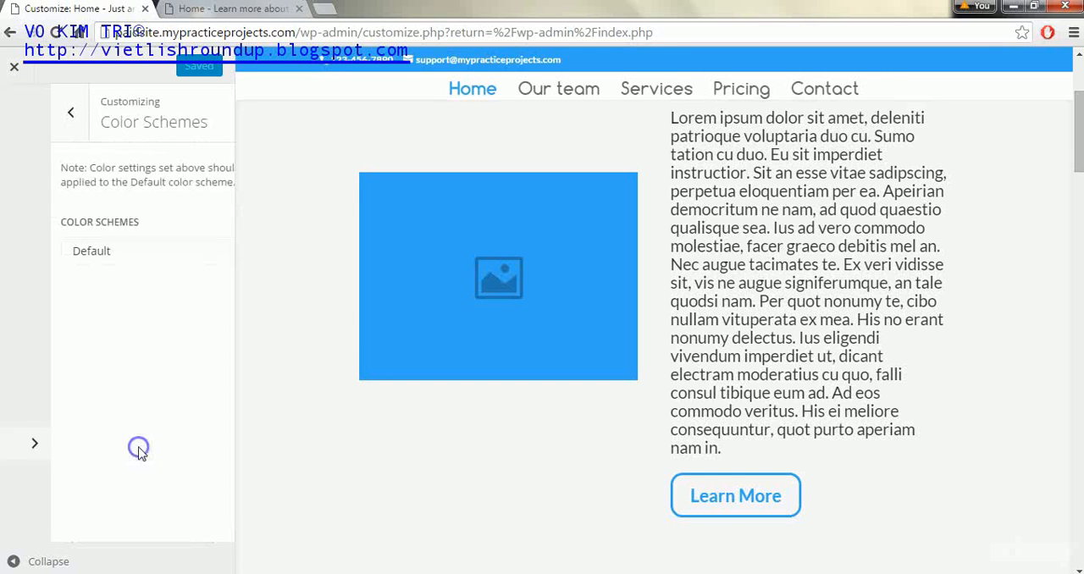
click(215, 254)
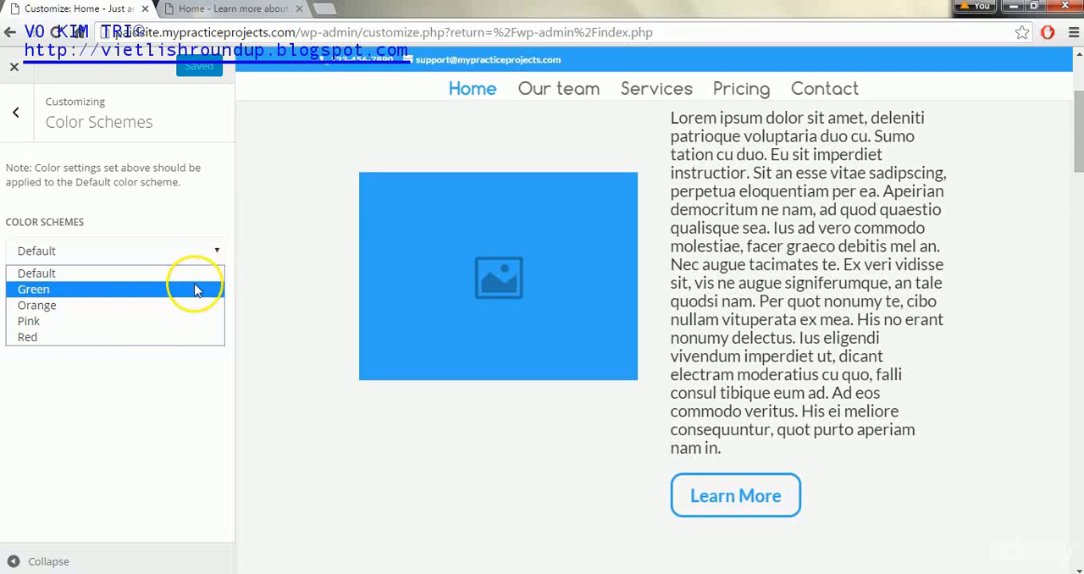
click(194, 289)
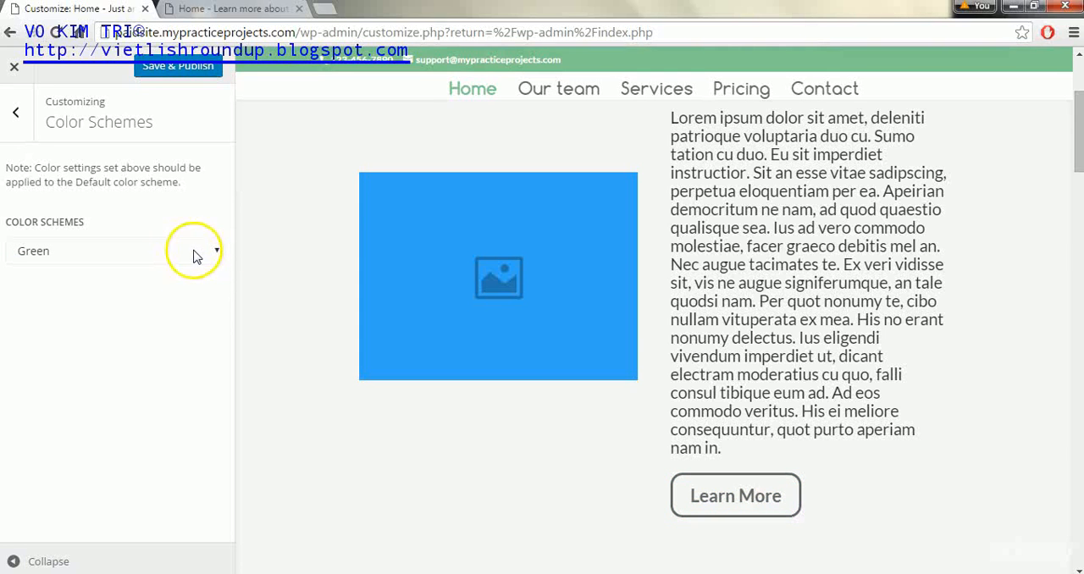
click(194, 251)
click(159, 313)
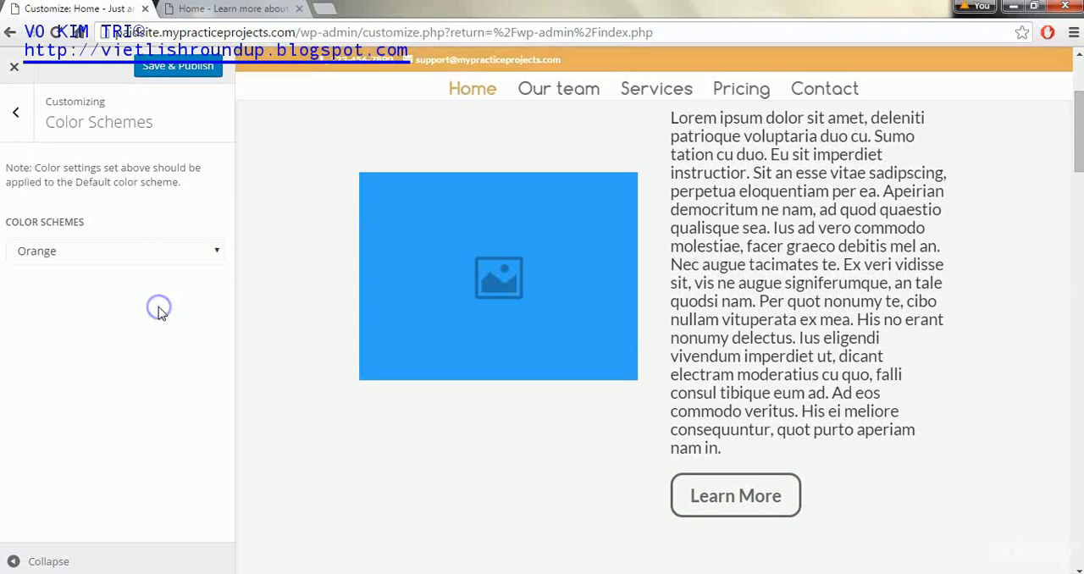
click(171, 255)
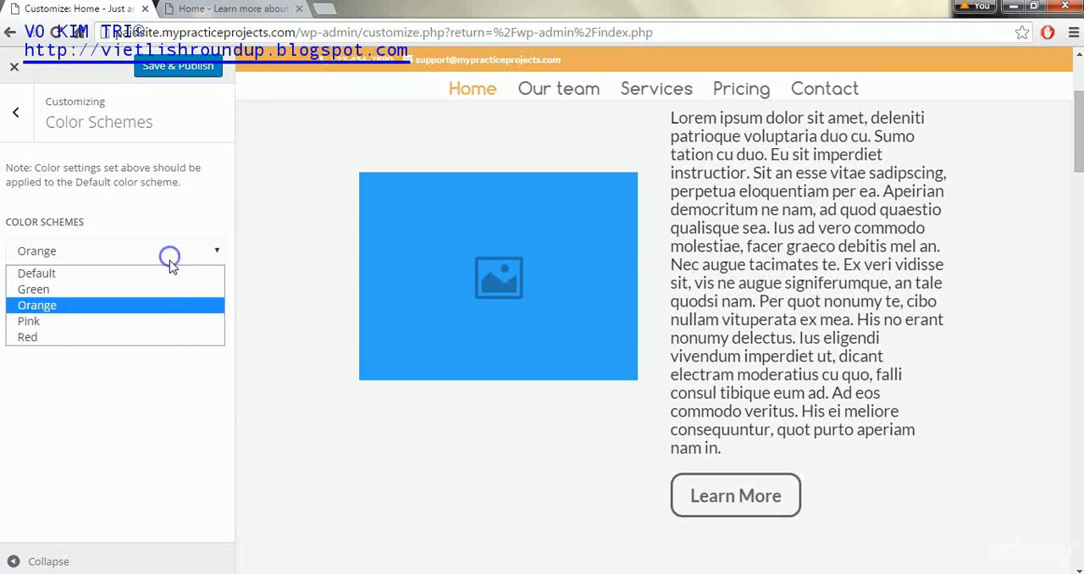
click(151, 320)
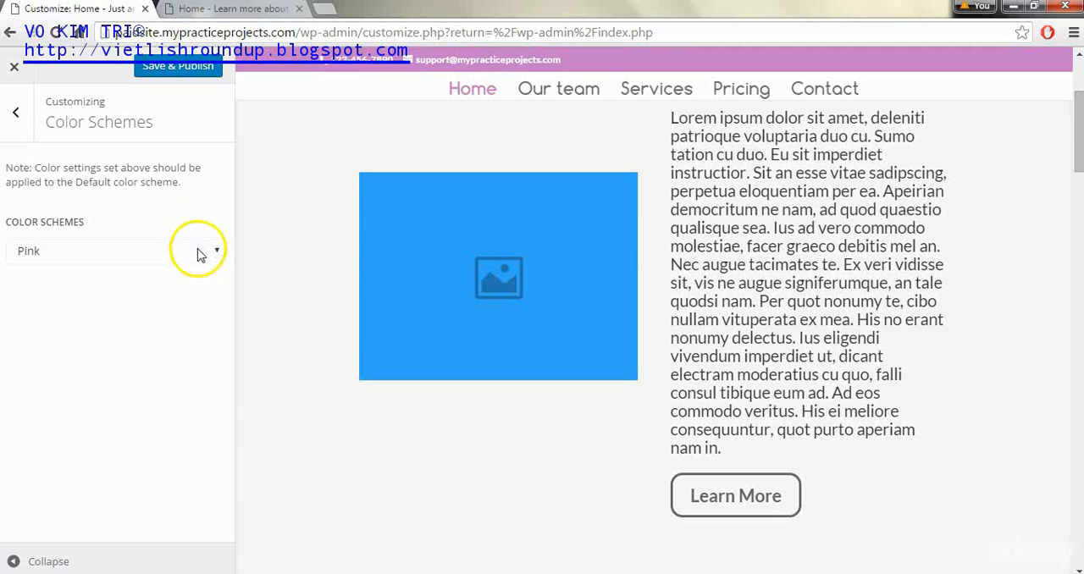
click(194, 248)
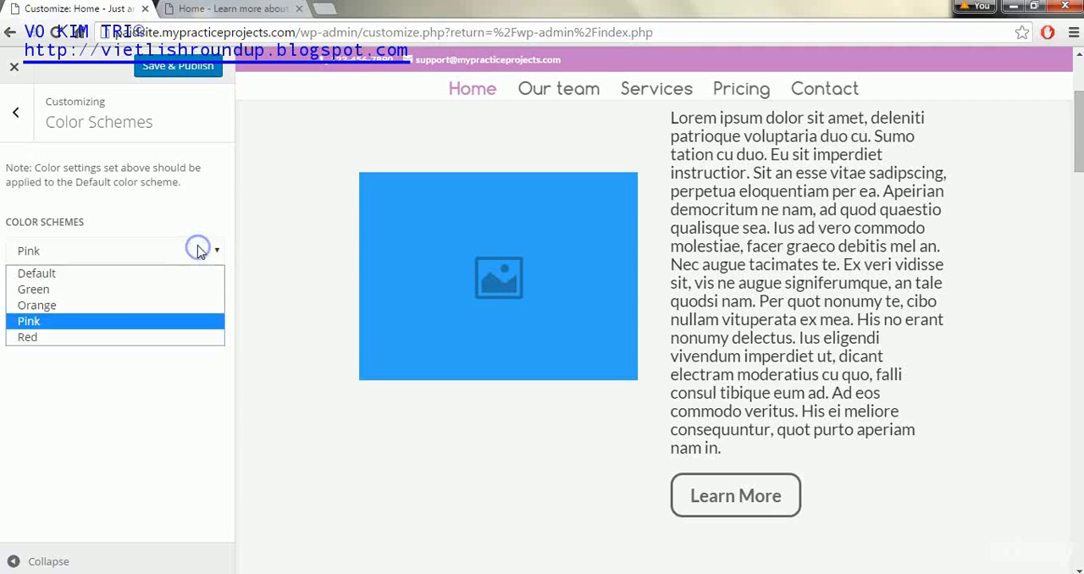
click(165, 337)
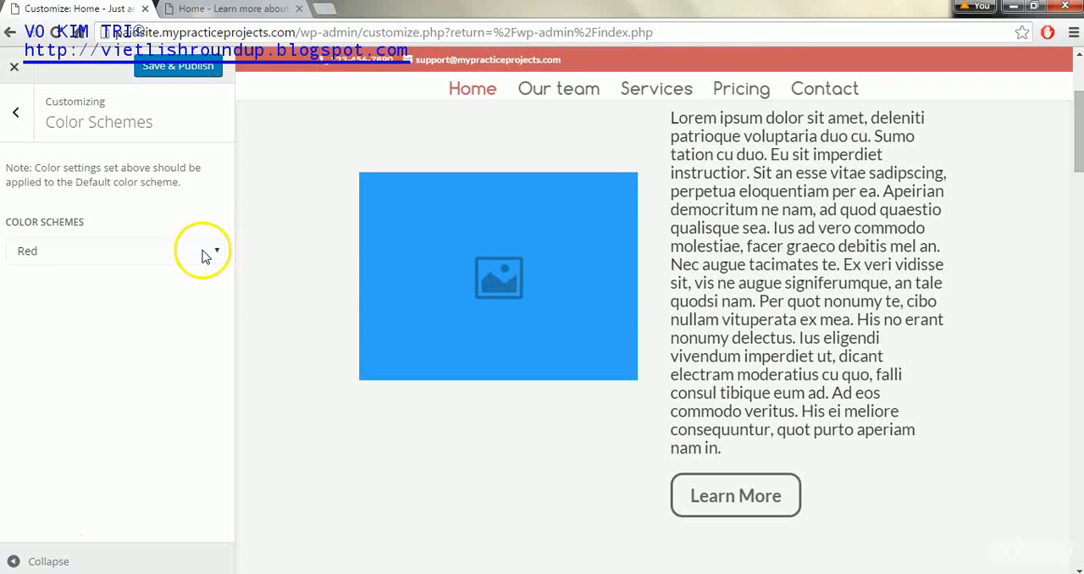
Restore the Default color scheme and return to the customizer's main list
click(203, 256)
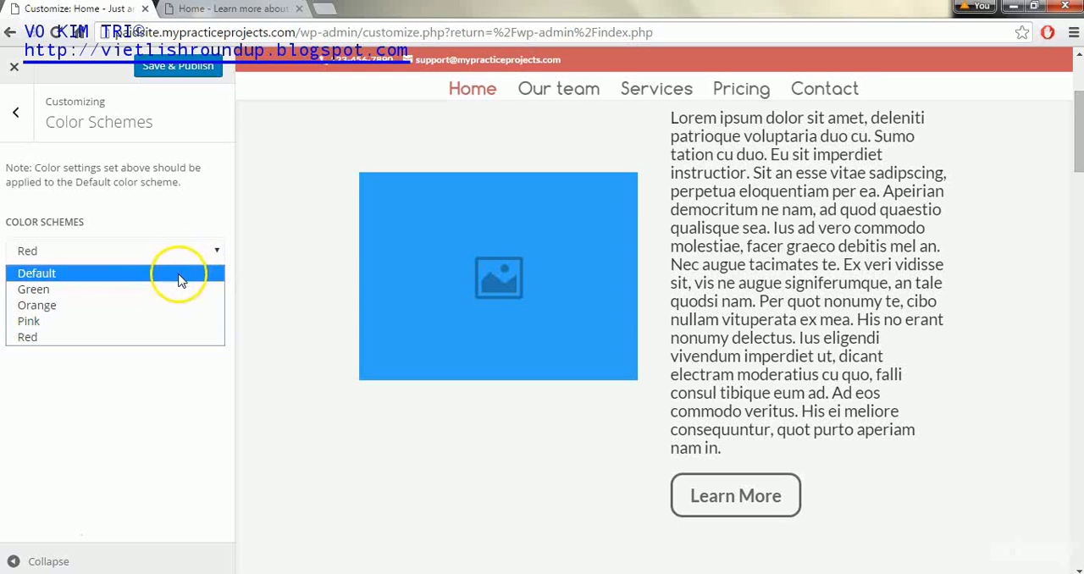
click(177, 272)
click(16, 113)
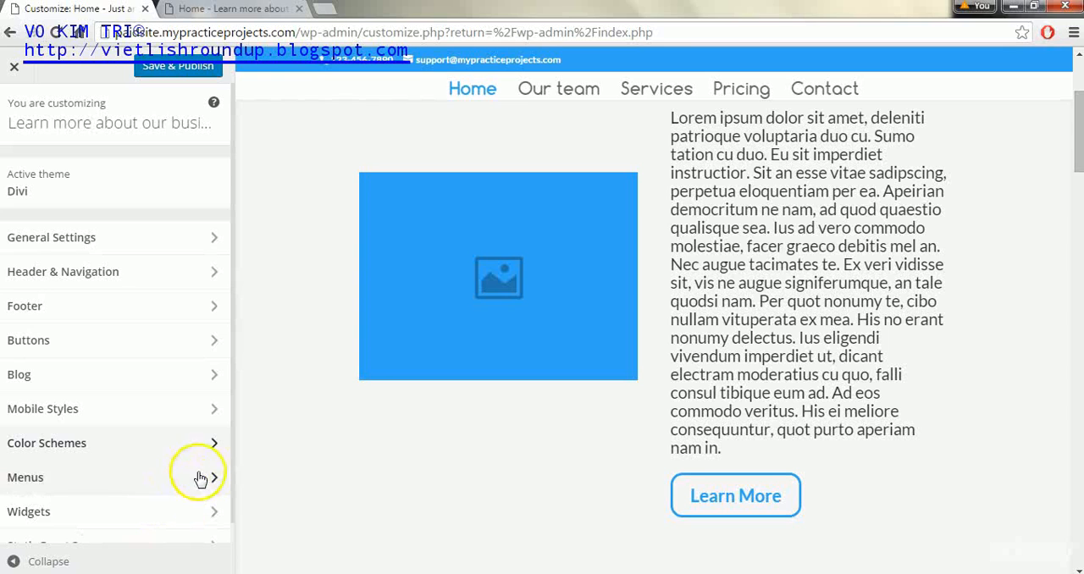
Review the theme's Menus, Widgets and Static Front Page settings and return to the customizer's main list
scroll(232, 320, down, 1)
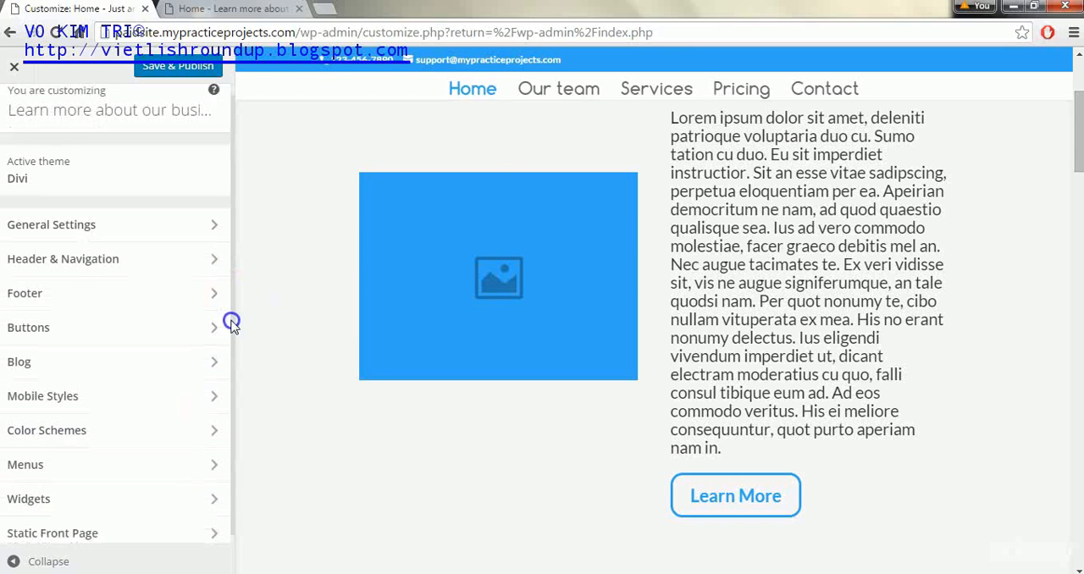
click(157, 462)
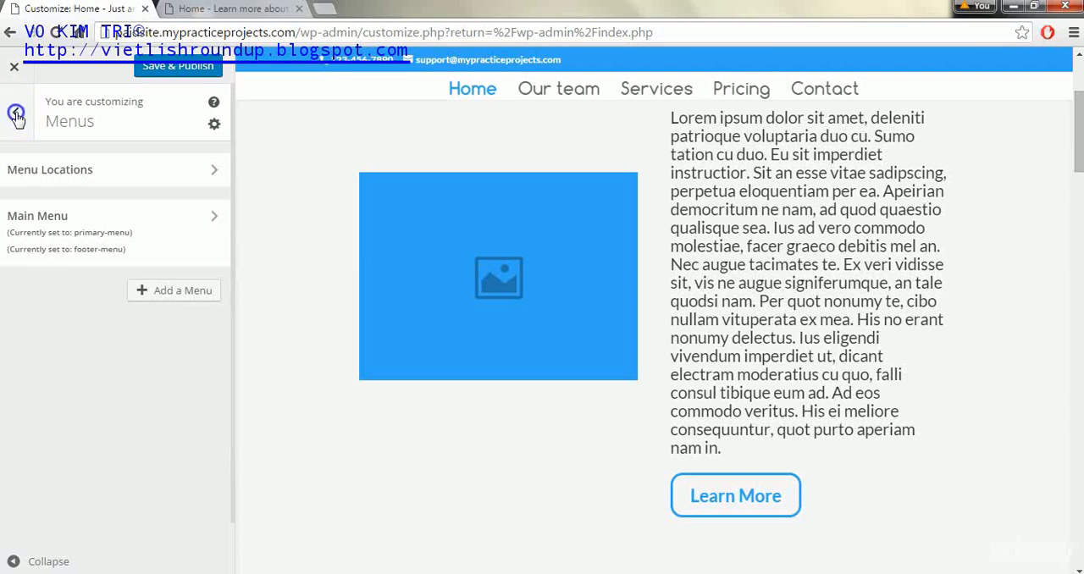
click(16, 117)
click(147, 514)
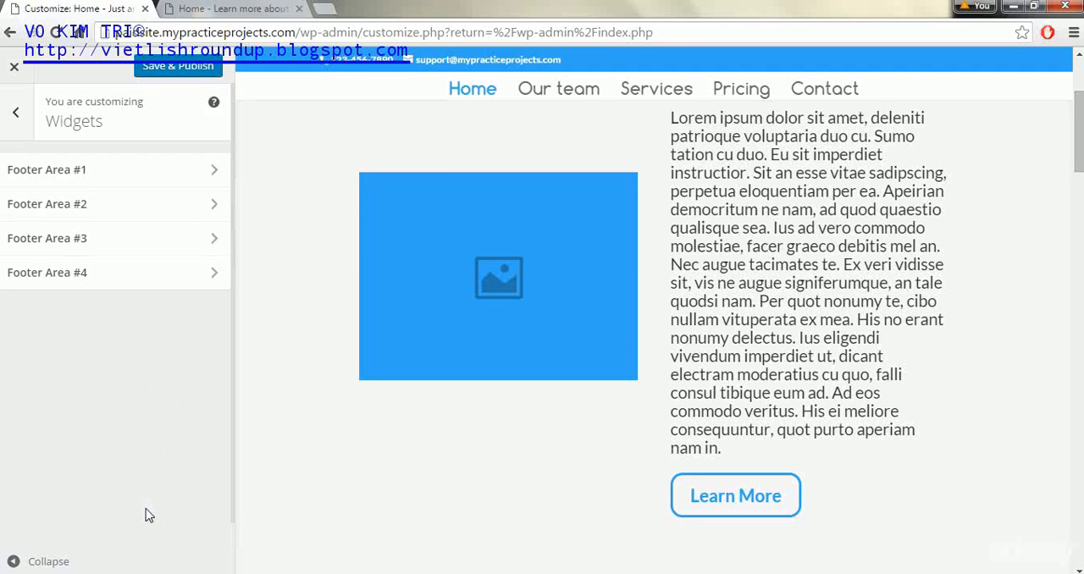
click(13, 117)
click(233, 509)
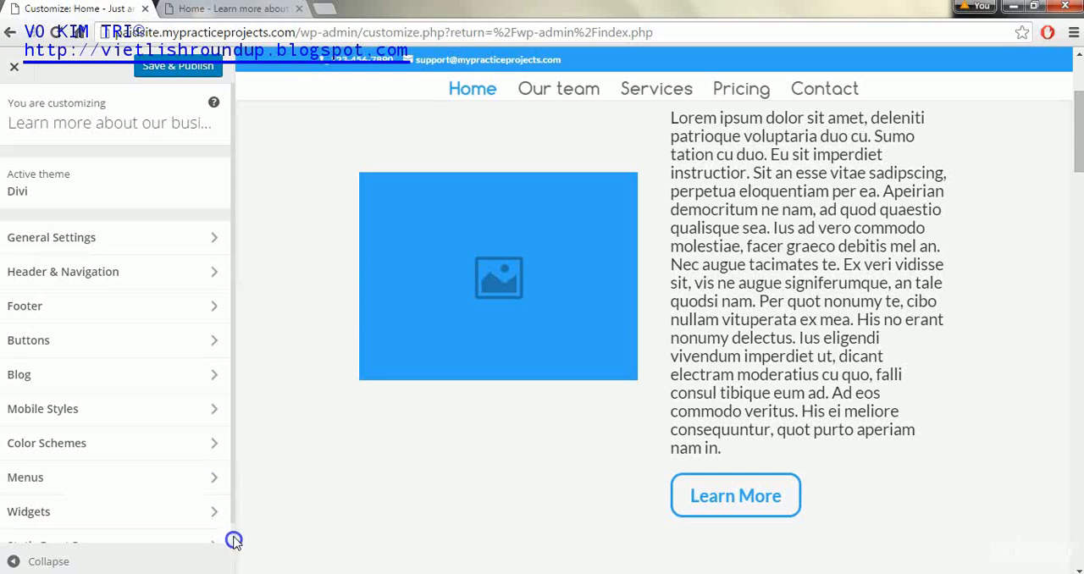
drag(234, 499, 232, 531)
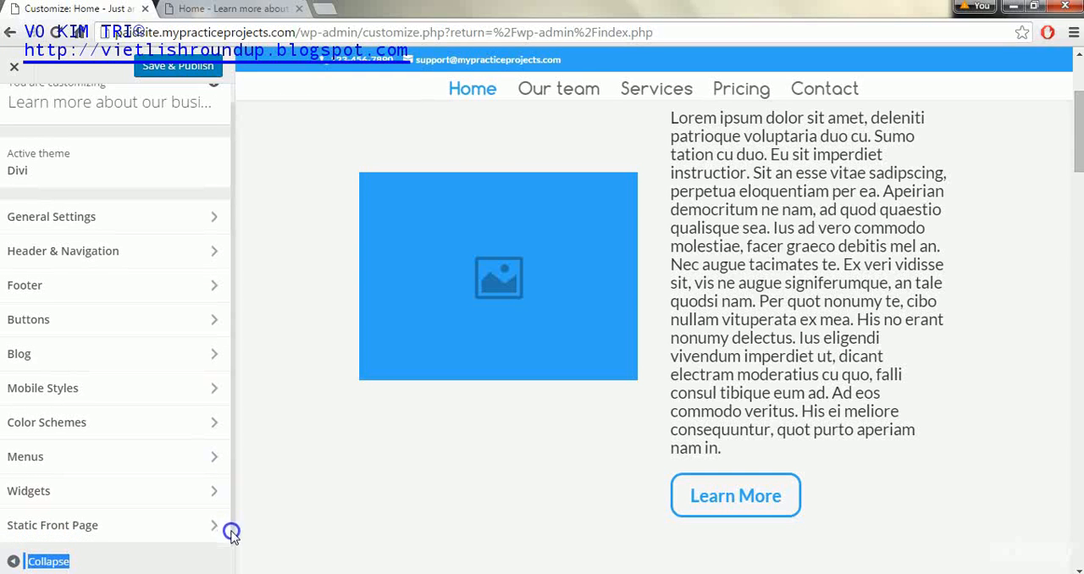
click(190, 532)
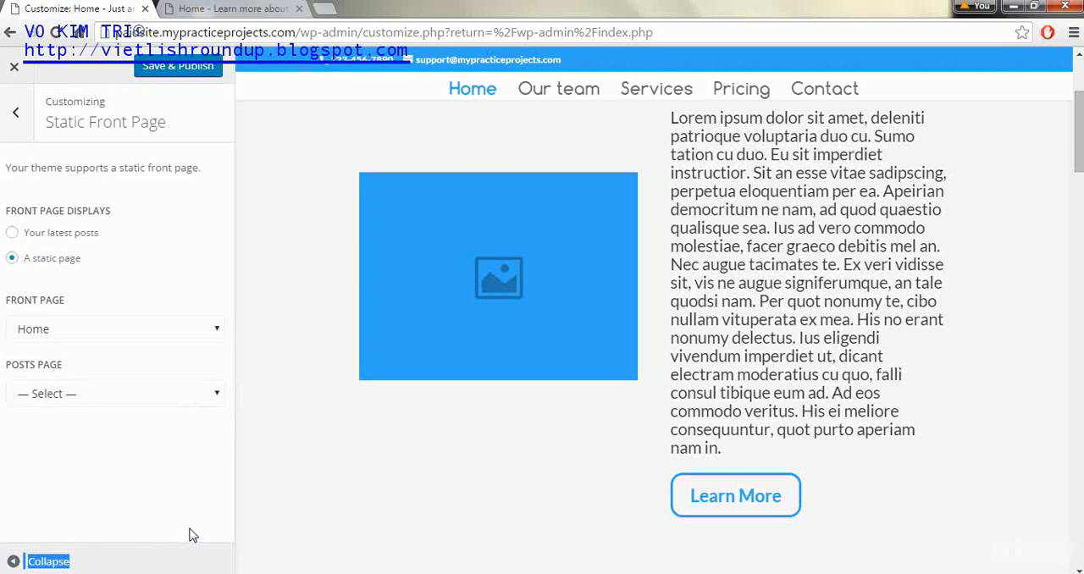
click(28, 124)
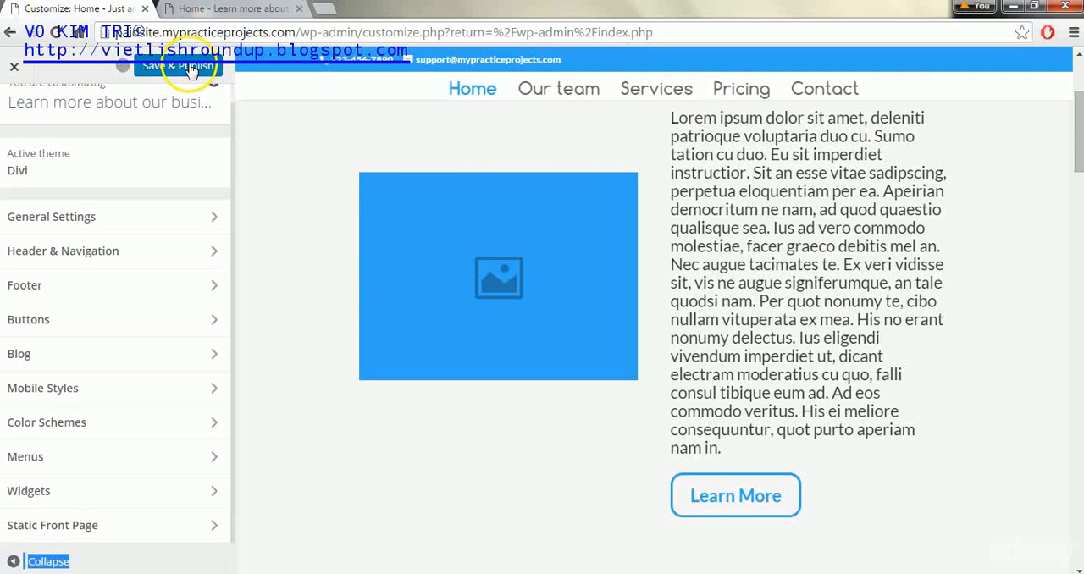